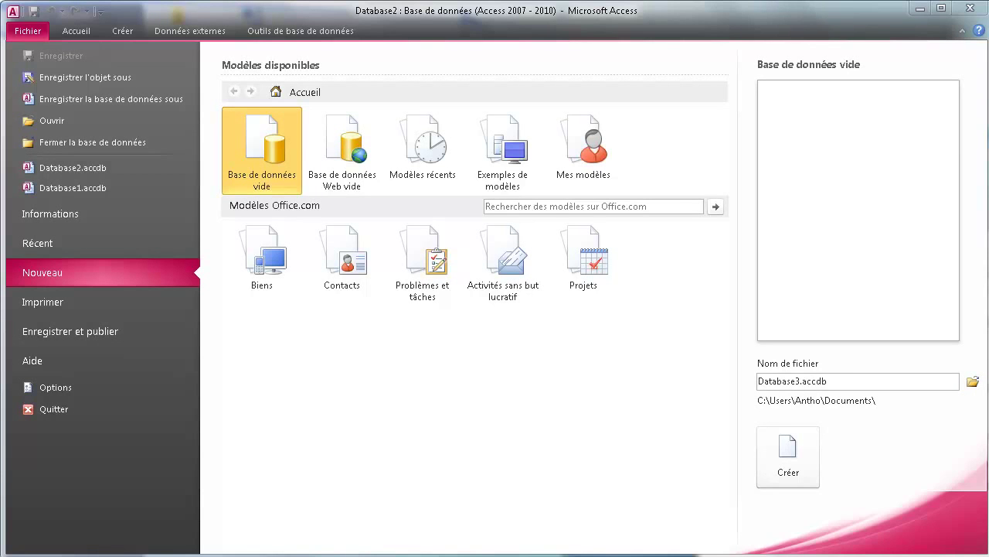
- Move the bdd.txt Notepad brief over the Access new-database page
{"action": "left_click_drag", "start_coordinate": [988, 214], "coordinate": [733, 150]}
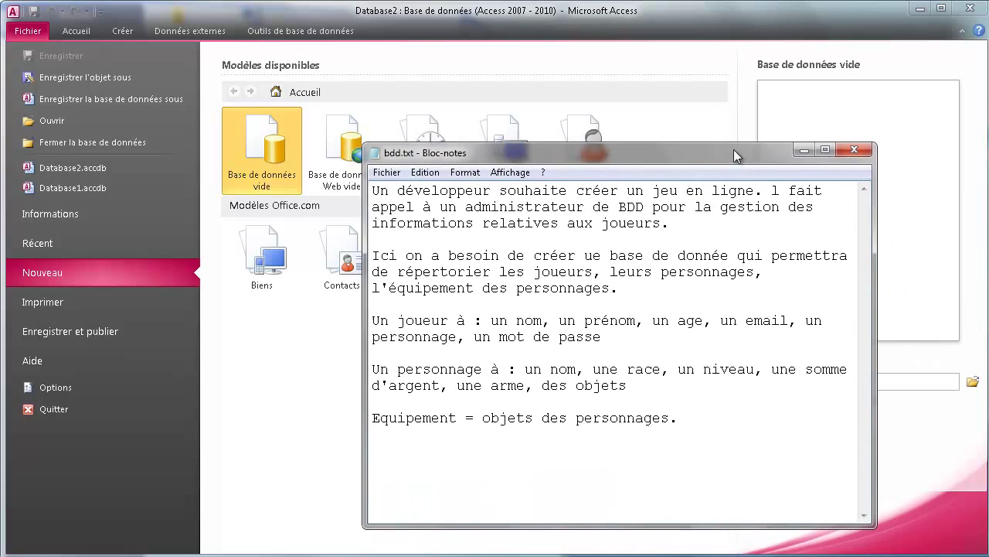
- Raise the bdd.txt notes window higher on screen and enlarge it slightly
{"action": "key", "text": "alt+Tab"}
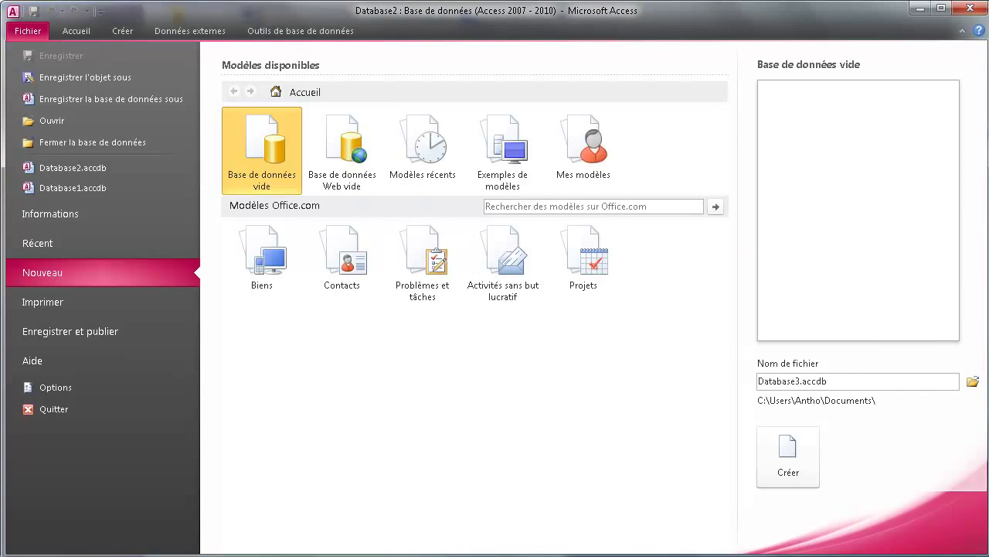
{"action": "key", "text": "alt+Tab"}
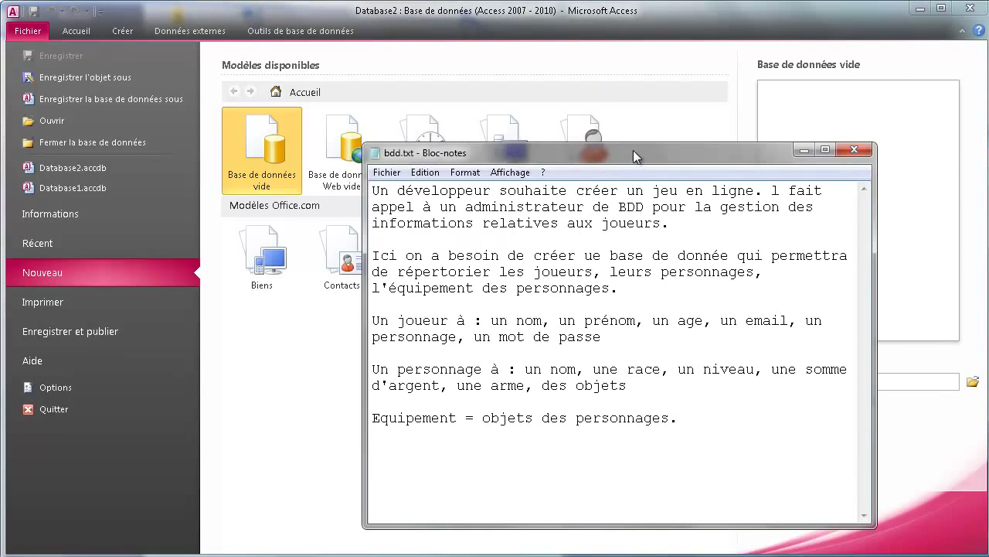
{"action": "left_click_drag", "start_coordinate": [633, 155], "coordinate": [637, 73]}
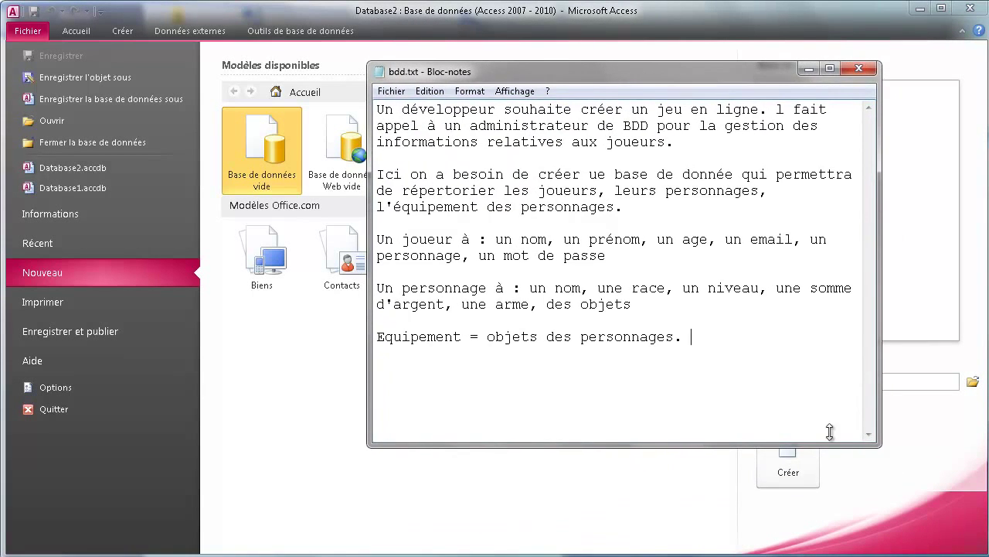
{"action": "left_click_drag", "start_coordinate": [880, 446], "coordinate": [945, 515]}
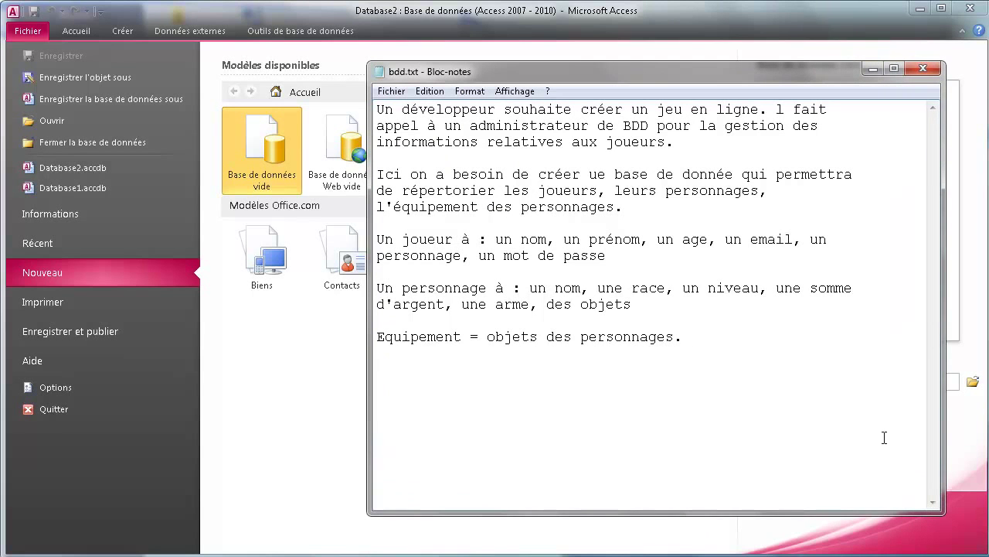
{"action": "left_click", "coordinate": [786, 337]}
- Highlight passages of the brief, including the equipment and the player attribute list
{"action": "left_click_drag", "start_coordinate": [563, 196], "coordinate": [588, 195]}
{"action": "left_click_drag", "start_coordinate": [700, 194], "coordinate": [683, 194]}
{"action": "left_click_drag", "start_coordinate": [420, 206], "coordinate": [436, 207]}
{"action": "left_click_drag", "start_coordinate": [520, 239], "coordinate": [596, 262]}
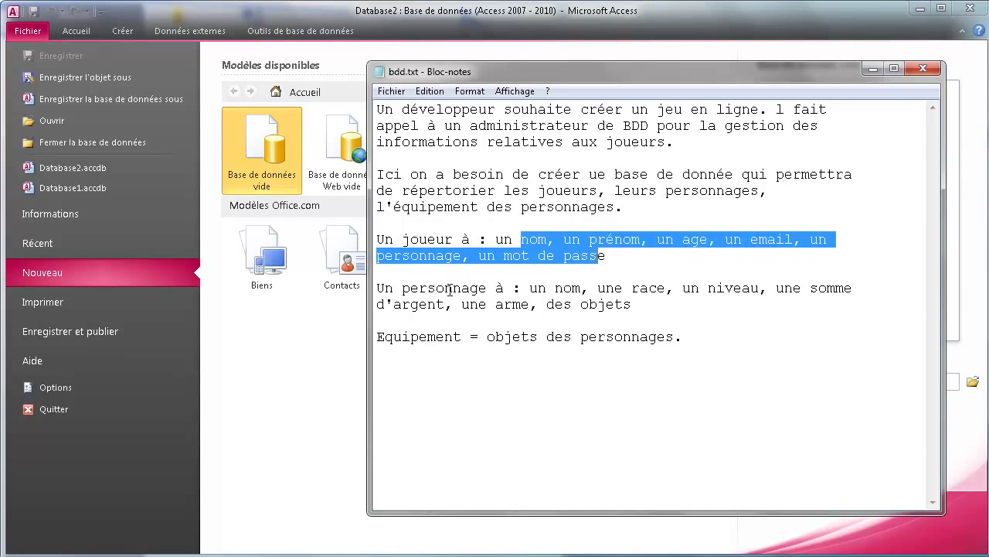
- Highlight the character attributes, equipment contents, and the words joueur, personnage and Equipement
{"action": "left_click_drag", "start_coordinate": [449, 289], "coordinate": [417, 277]}
{"action": "left_click_drag", "start_coordinate": [428, 239], "coordinate": [410, 239]}
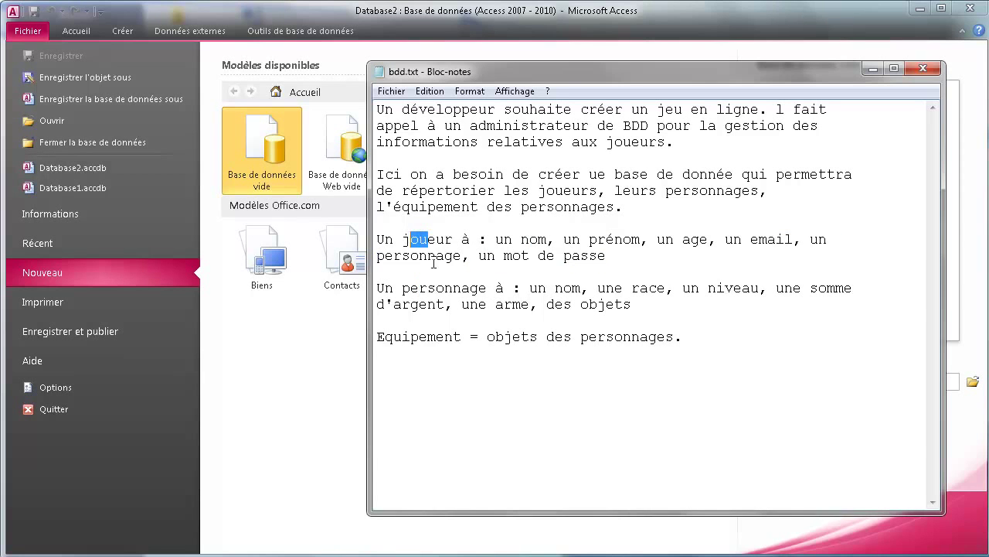
{"action": "left_click_drag", "start_coordinate": [418, 290], "coordinate": [569, 316]}
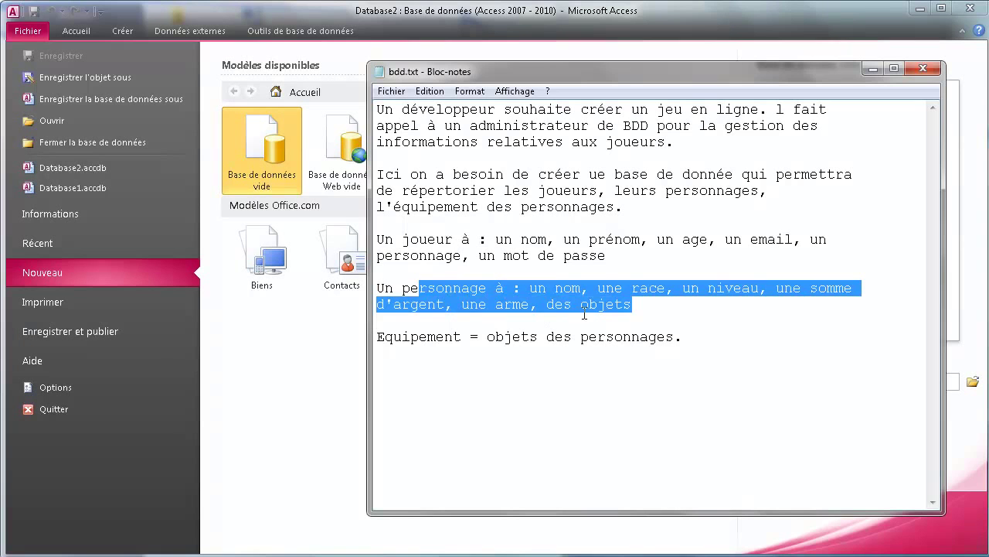
{"action": "left_click", "coordinate": [496, 338]}
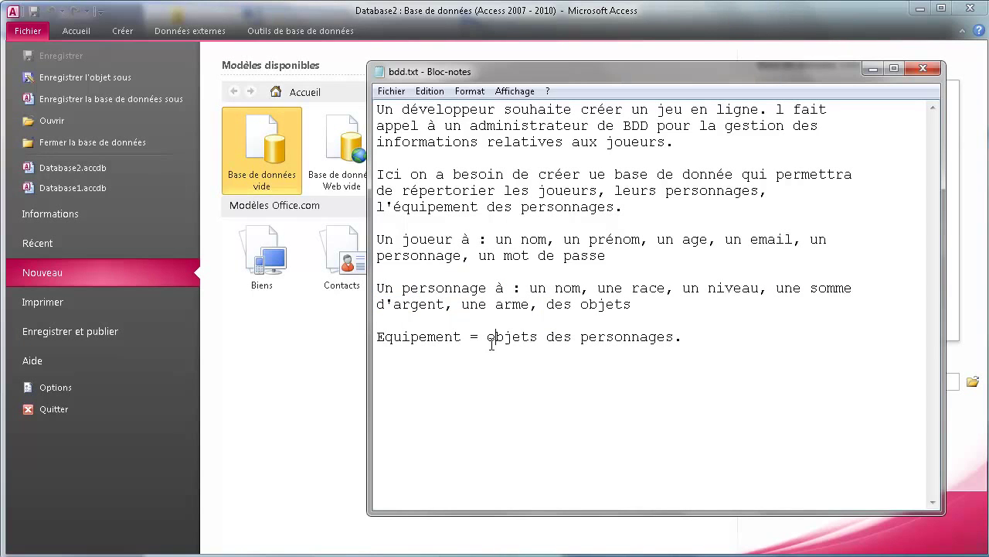
{"action": "left_click_drag", "start_coordinate": [509, 337], "coordinate": [646, 342]}
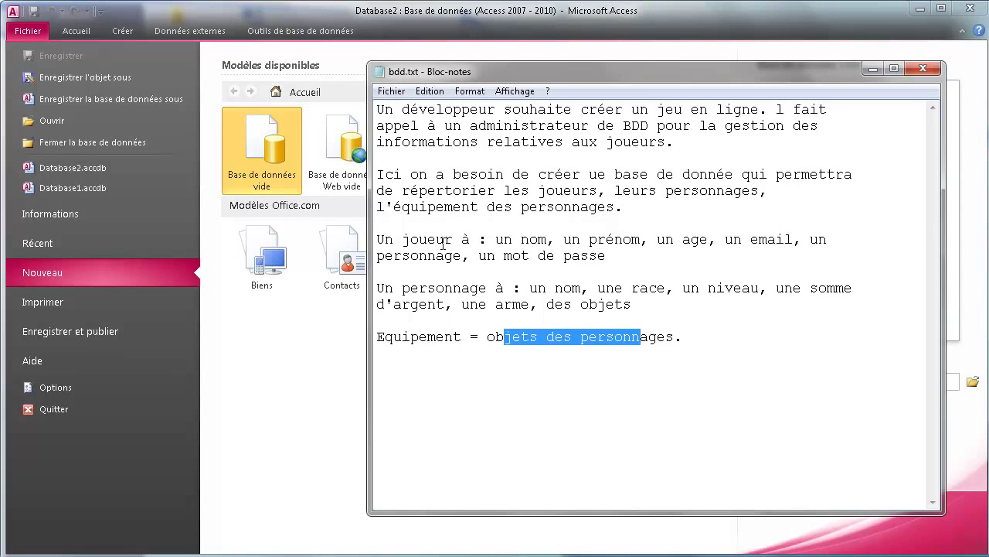
{"action": "left_click_drag", "start_coordinate": [398, 239], "coordinate": [446, 239]}
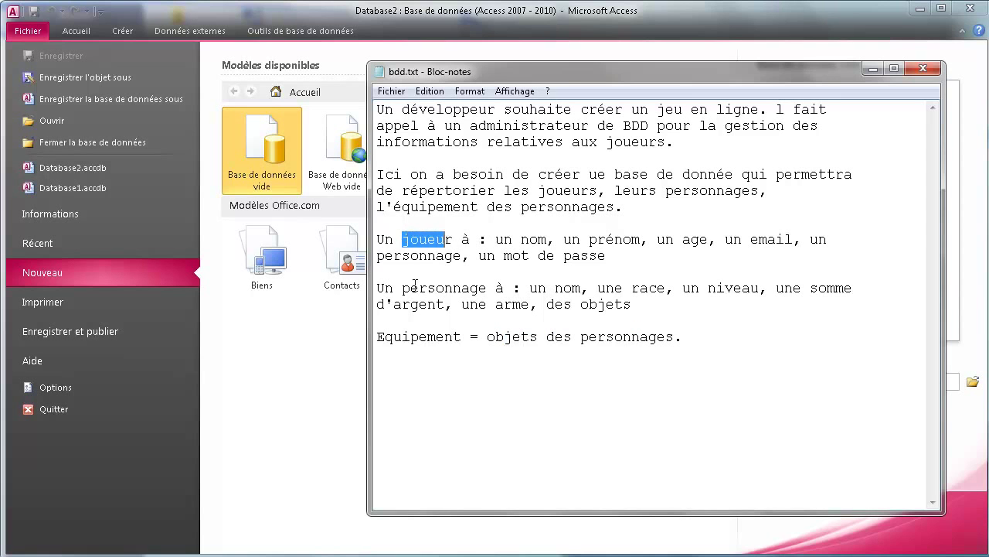
{"action": "left_click_drag", "start_coordinate": [411, 287], "coordinate": [456, 288]}
{"action": "left_click_drag", "start_coordinate": [397, 338], "coordinate": [453, 342]}
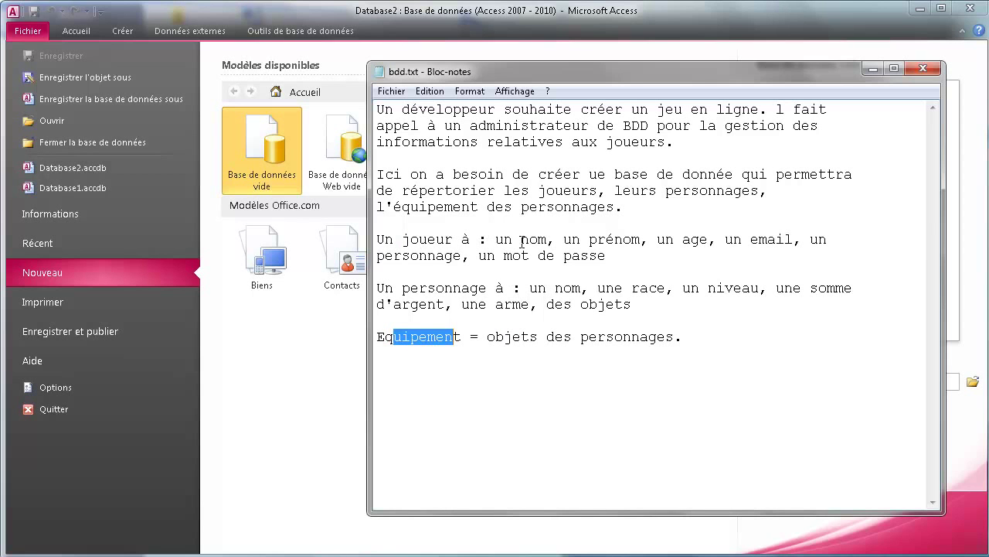
- Highlight the player's email and mot de passe attributes, then move the brief aside behind Access
{"action": "left_click_drag", "start_coordinate": [410, 240], "coordinate": [547, 239]}
{"action": "left_click_drag", "start_coordinate": [608, 240], "coordinate": [692, 220]}
{"action": "left_click_drag", "start_coordinate": [751, 240], "coordinate": [777, 240]}
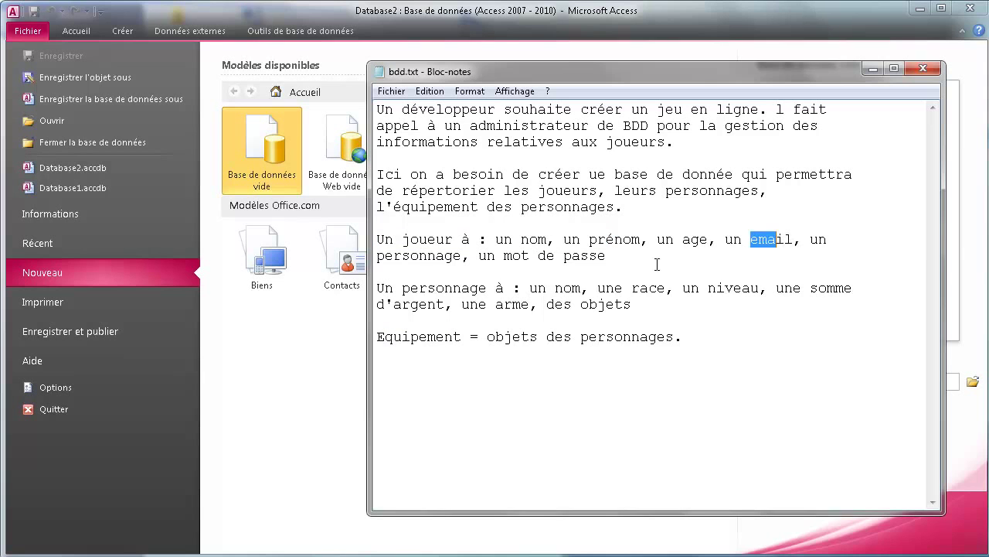
{"action": "left_click_drag", "start_coordinate": [401, 257], "coordinate": [419, 257]}
{"action": "left_click_drag", "start_coordinate": [539, 256], "coordinate": [566, 255]}
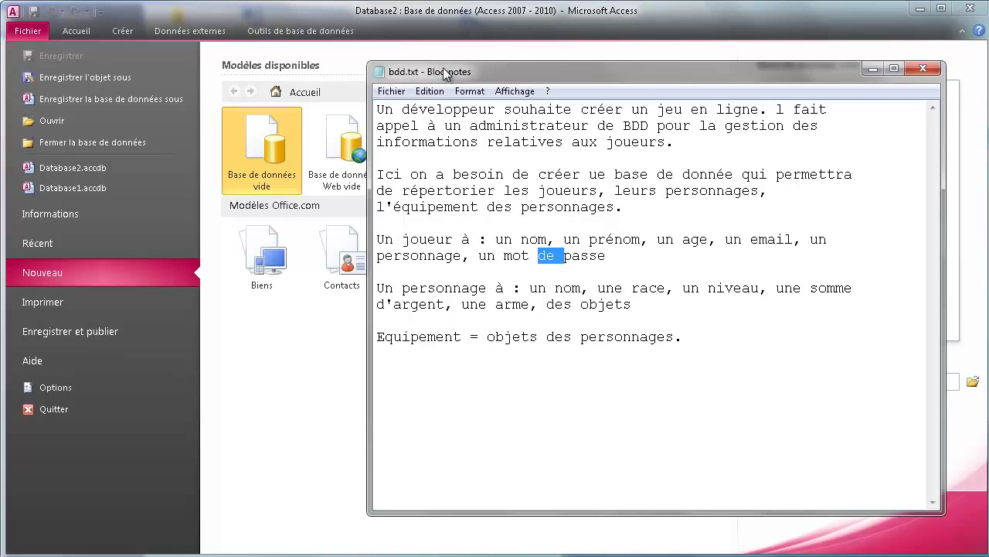
{"action": "left_click_drag", "start_coordinate": [455, 73], "coordinate": [755, 423]}
{"action": "left_click", "coordinate": [410, 384]}
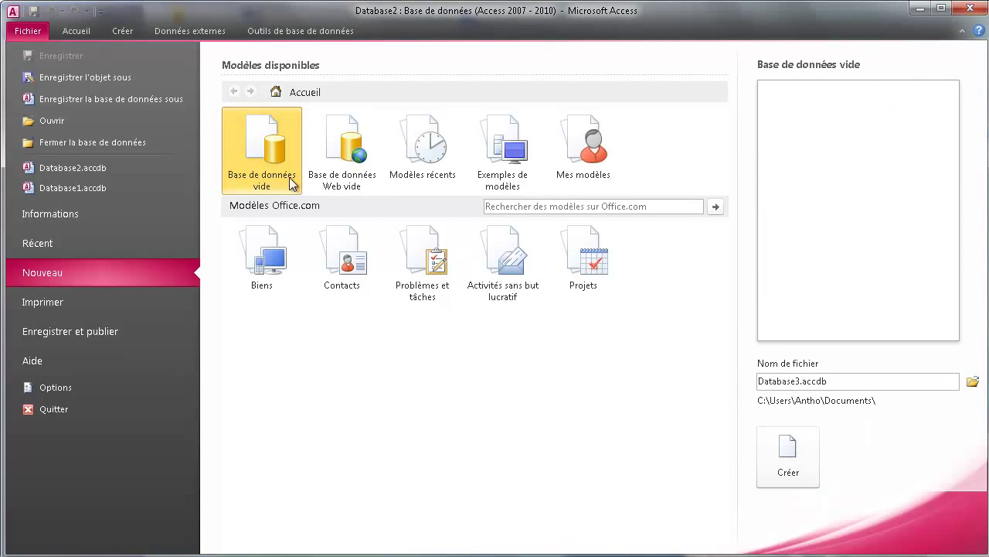
- Create blank database Database3, discard Table1, and save a new empty table as Joueur
{"action": "double_click", "coordinate": [279, 160]}
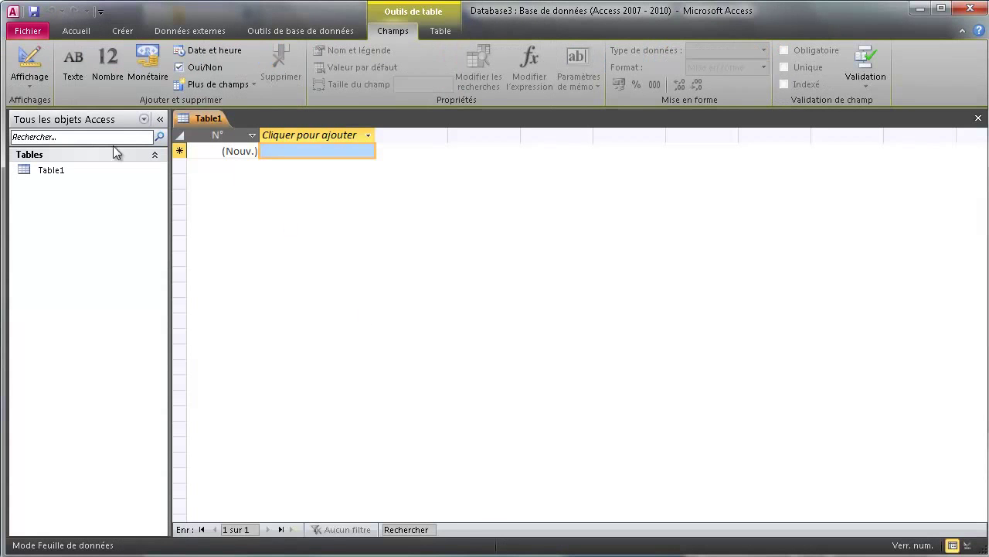
{"action": "right_click", "coordinate": [189, 119]}
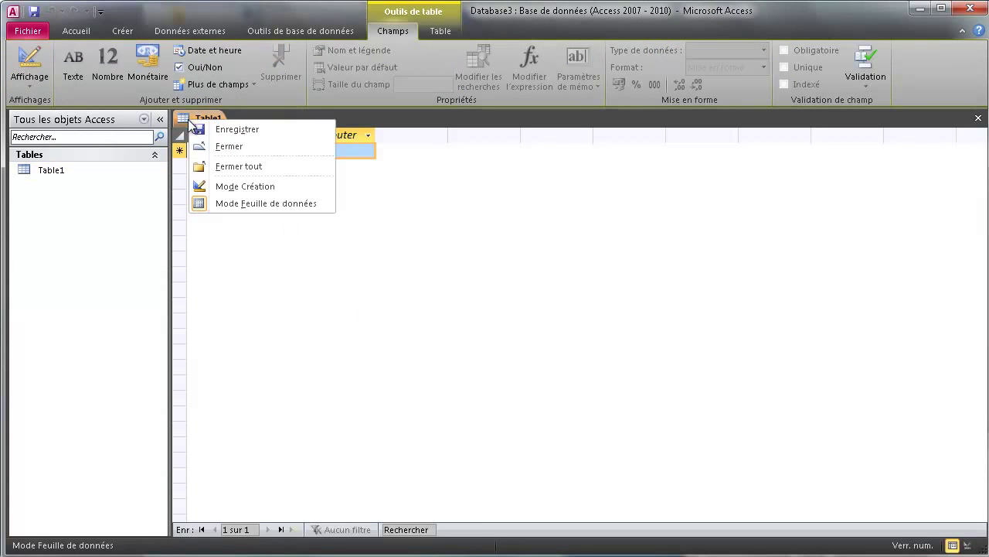
{"action": "left_click", "coordinate": [221, 147]}
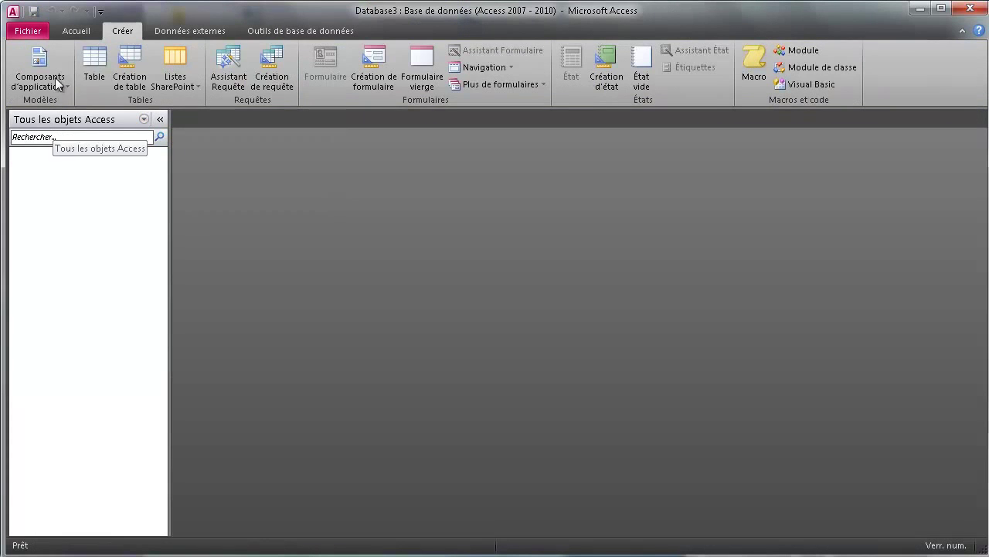
{"action": "left_click", "coordinate": [97, 76]}
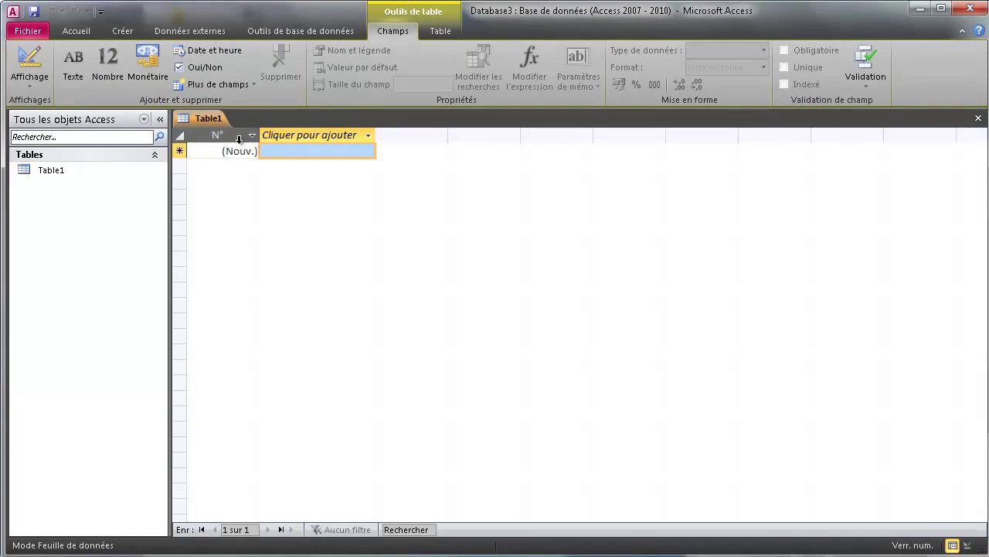
{"action": "right_click", "coordinate": [205, 119]}
{"action": "left_click", "coordinate": [240, 142]}
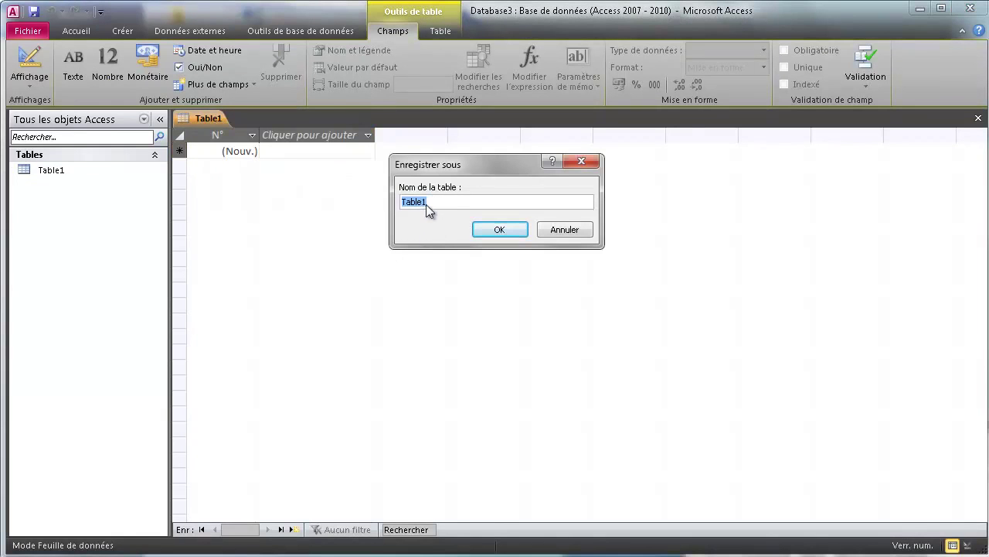
{"action": "type", "text": "Joueur"}
{"action": "left_click", "coordinate": [484, 227]}
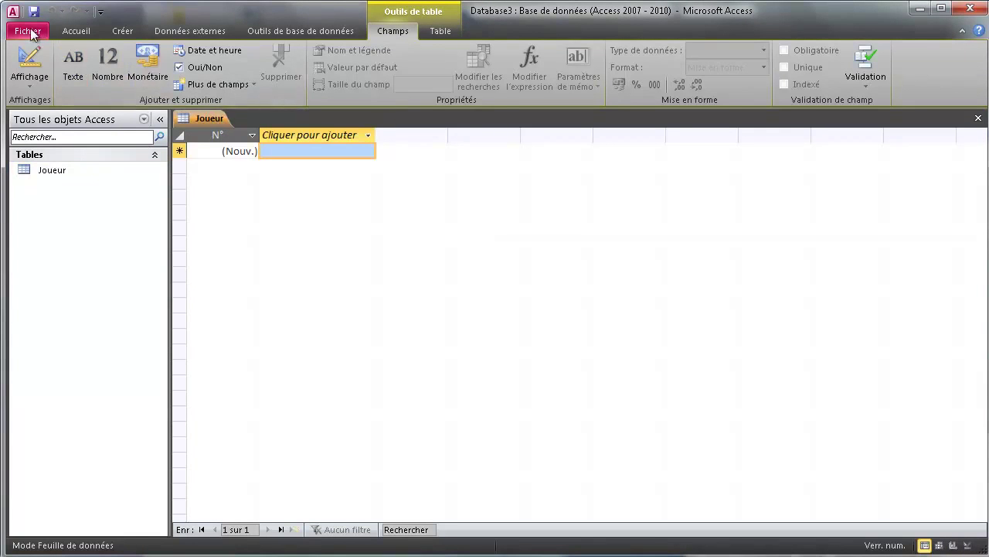
- Create a second empty table and save it as Personnage
{"action": "left_click", "coordinate": [123, 28]}
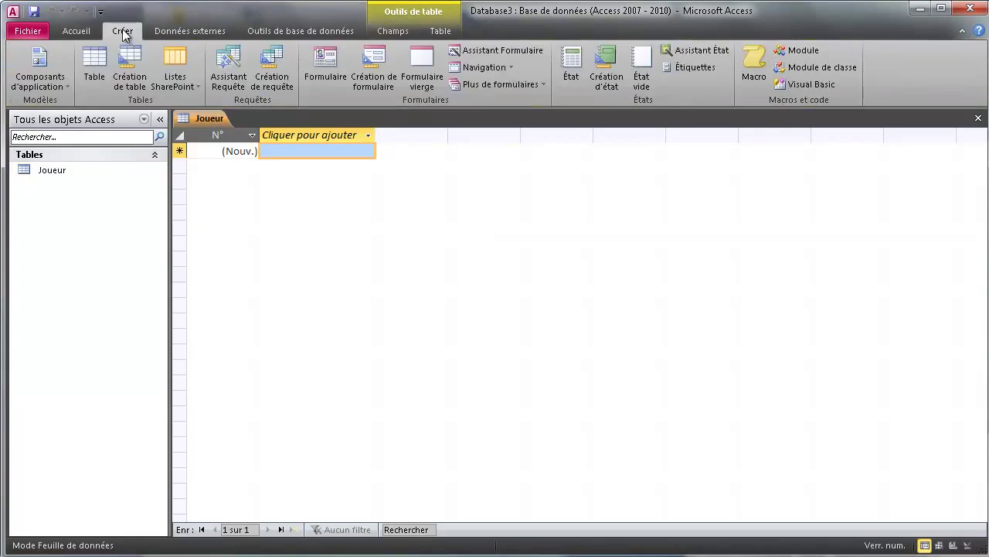
{"action": "left_click", "coordinate": [95, 64]}
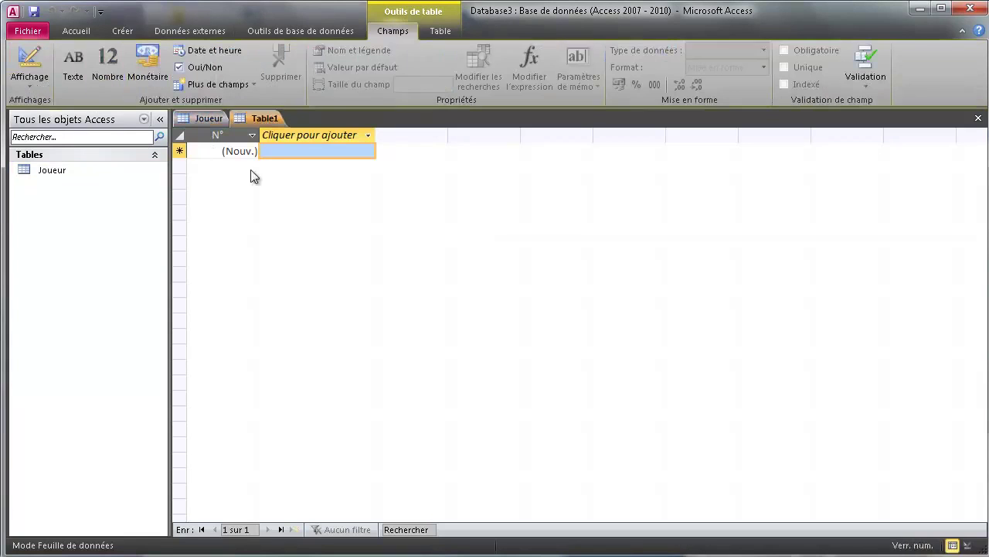
{"action": "right_click", "coordinate": [261, 118]}
{"action": "left_click", "coordinate": [301, 130]}
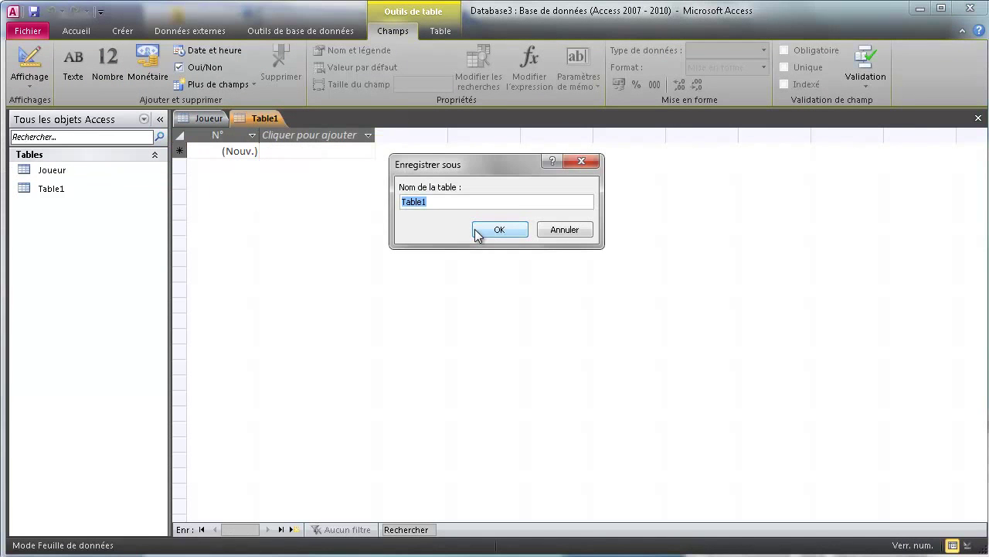
{"action": "type", "text": "Personnage"}
{"action": "left_click", "coordinate": [477, 230]}
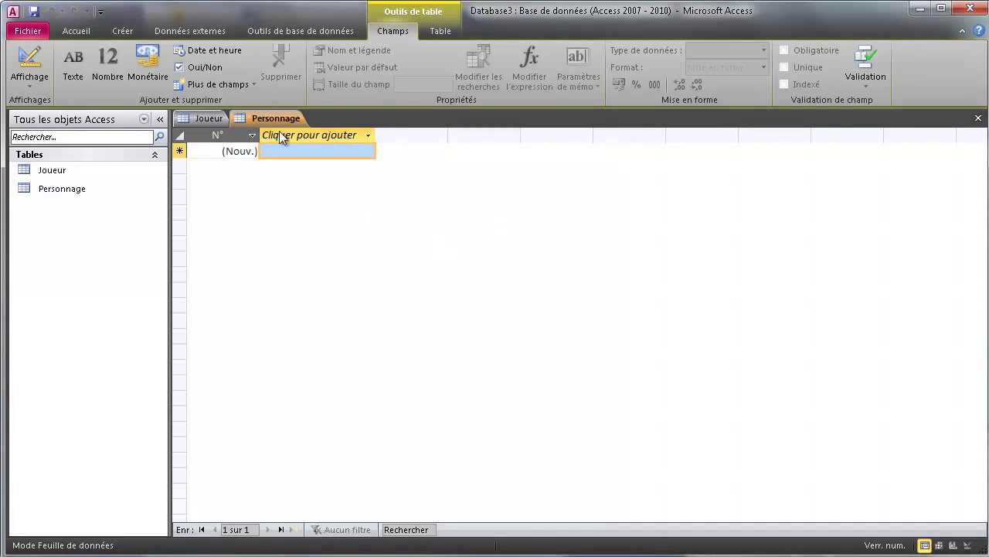
- Create a third empty table saved as Equipement, then bring Joueur back to the front
{"action": "left_click", "coordinate": [120, 30]}
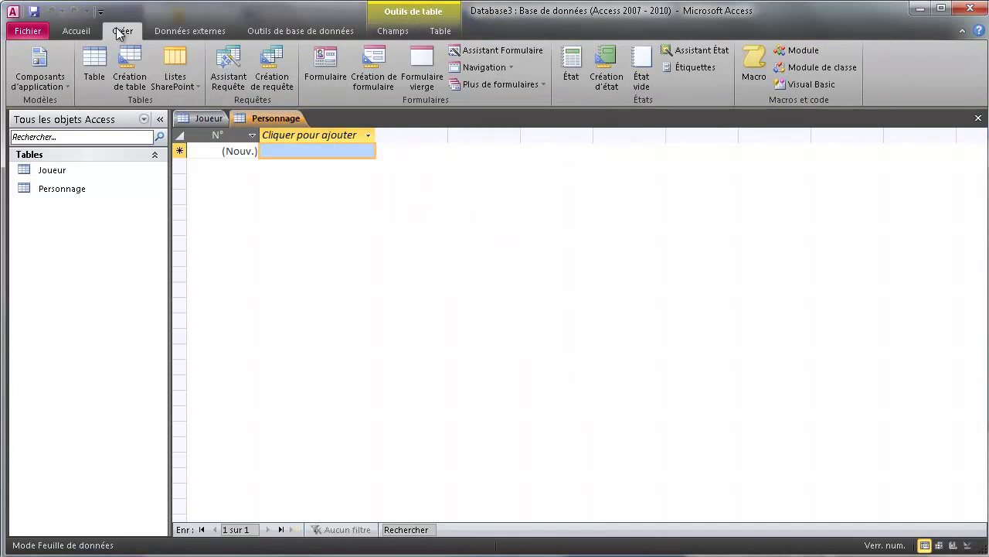
{"action": "left_click", "coordinate": [94, 65]}
{"action": "right_click", "coordinate": [334, 117]}
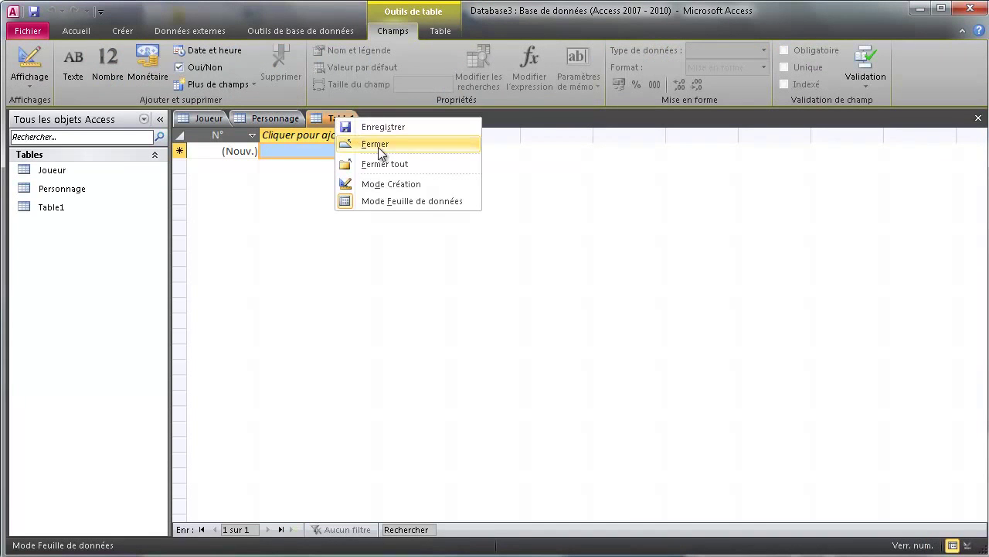
{"action": "left_click", "coordinate": [357, 126]}
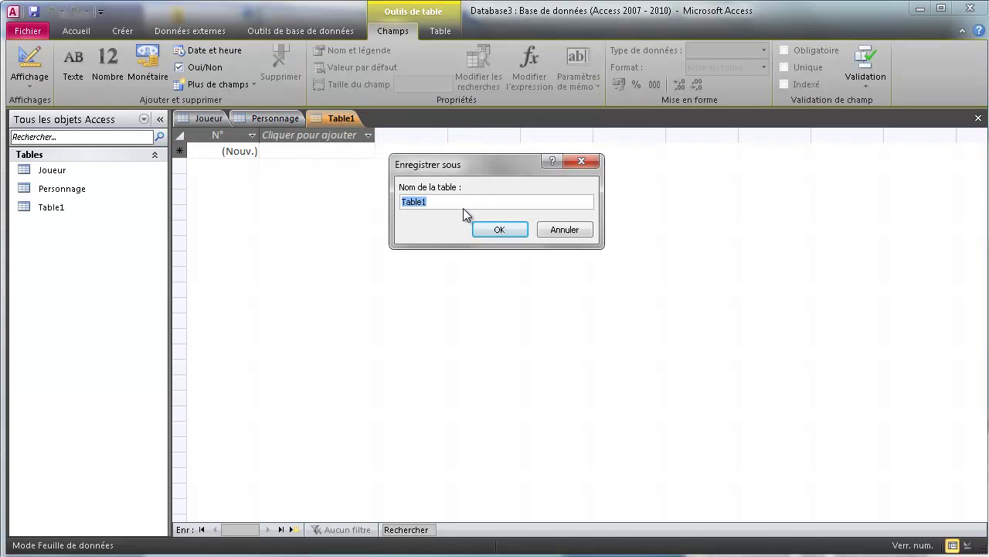
{"action": "type", "text": "Equipement"}
{"action": "left_click", "coordinate": [501, 230]}
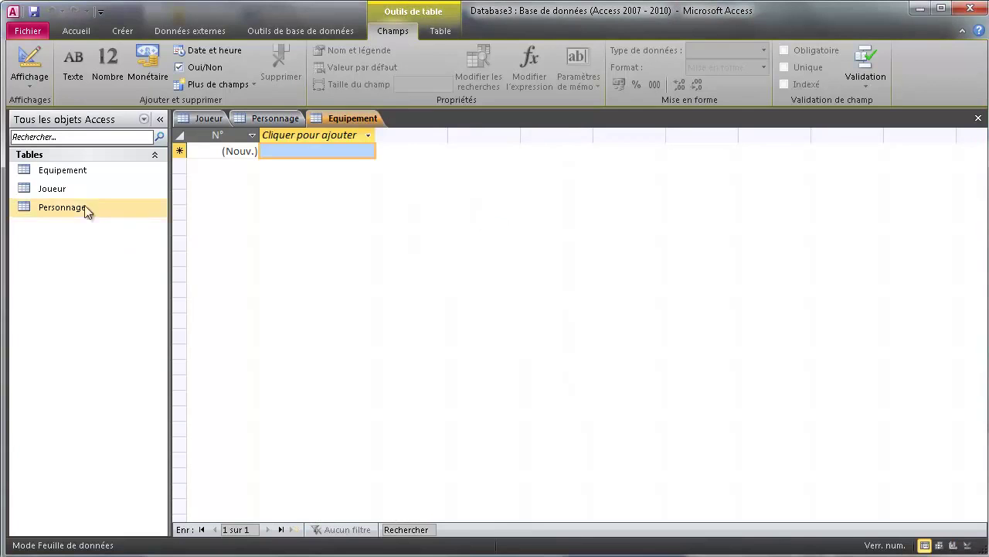
{"action": "left_click", "coordinate": [205, 119]}
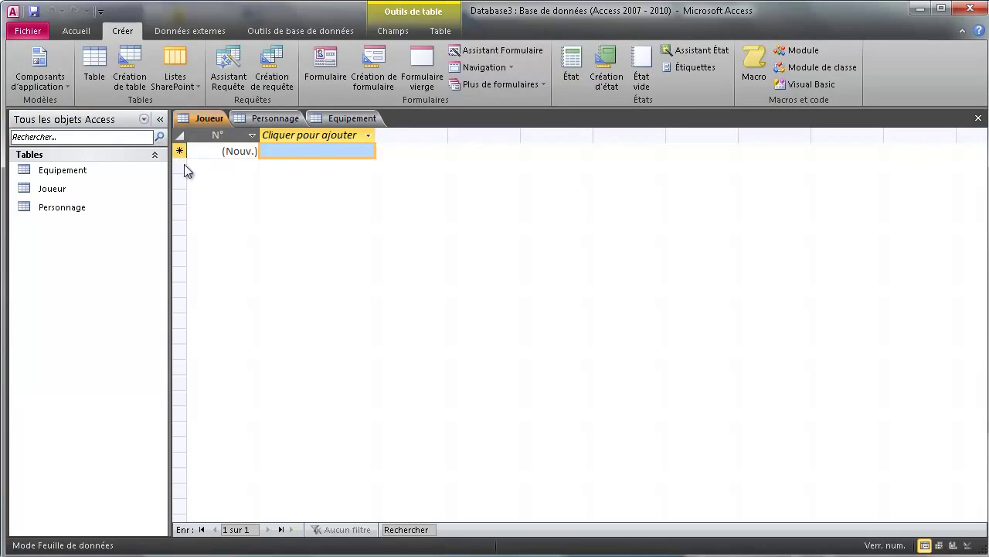
- Switch the Joueur table to design view, showing its N° NuméroAuto field
{"action": "left_click", "coordinate": [968, 545]}
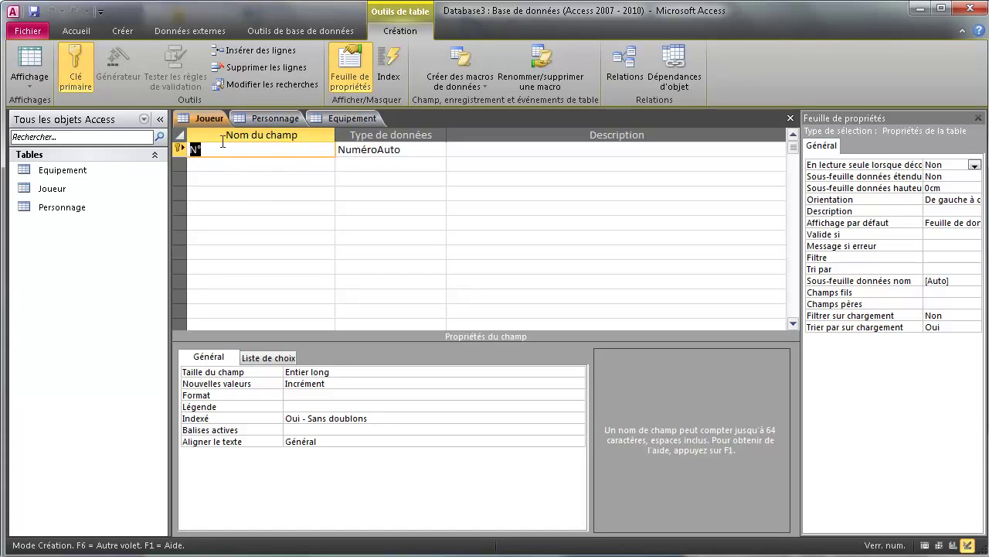
{"action": "right_click", "coordinate": [177, 154]}
- Remove the primary key from N°, rename it Nom and make it a Texte field
{"action": "left_click", "coordinate": [218, 161]}
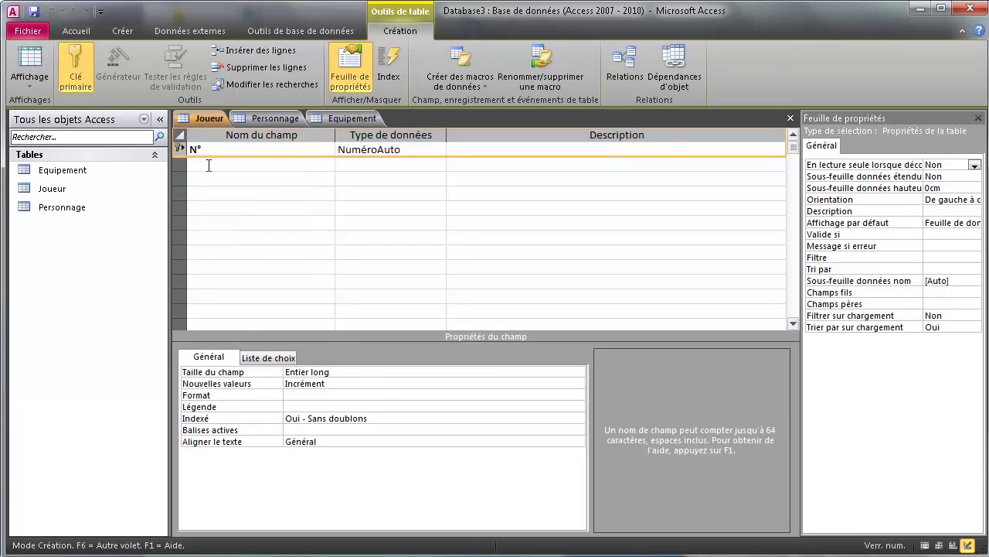
{"action": "left_click", "coordinate": [222, 154]}
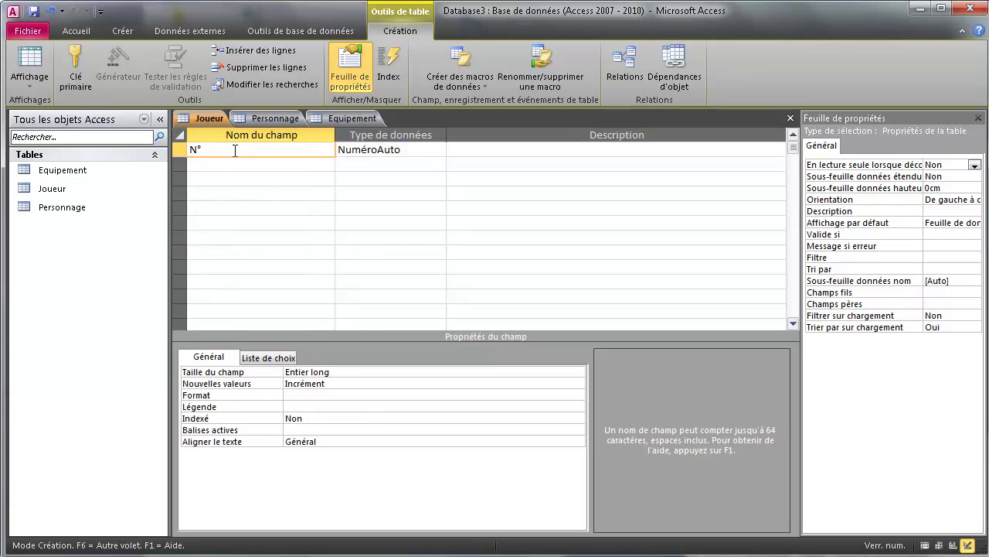
{"action": "key", "text": "BackSpace"}
{"action": "key", "text": "BackSpace"}
{"action": "type", "text": "Nom"}
{"action": "left_click", "coordinate": [409, 152]}
{"action": "left_click", "coordinate": [438, 149]}
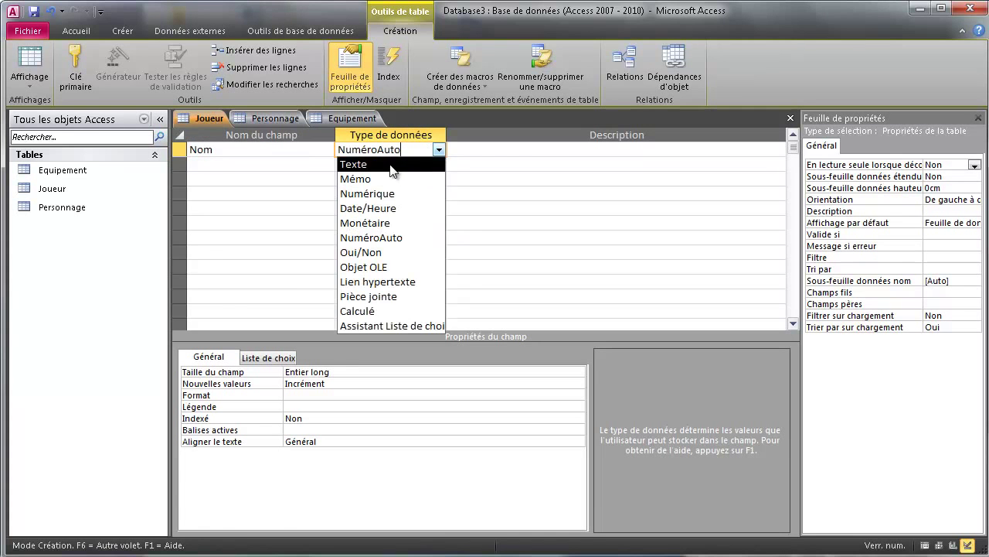
{"action": "left_click", "coordinate": [392, 166]}
- Give Nom a field size of 60 and set Null interdit to Oui
{"action": "double_click", "coordinate": [315, 371]}
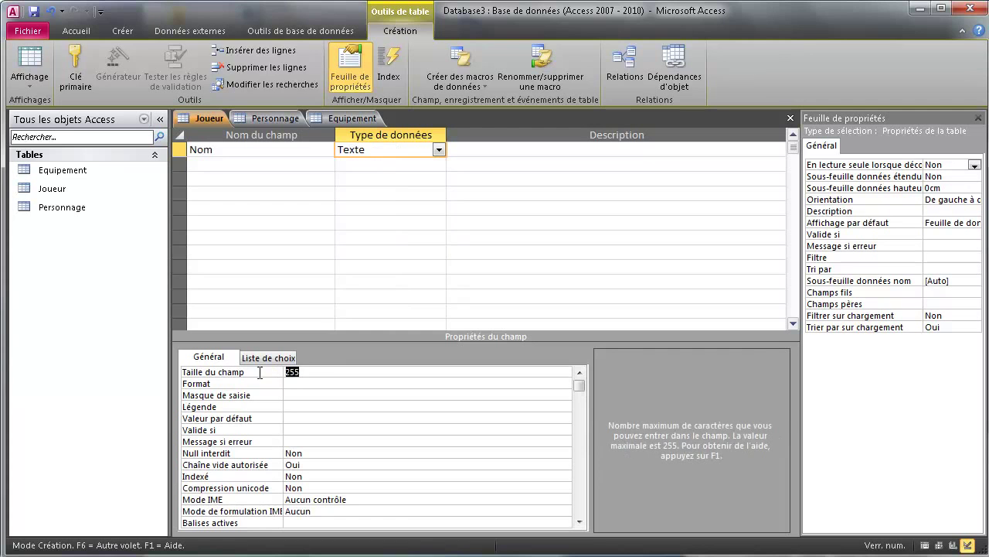
{"action": "left_click", "coordinate": [311, 453]}
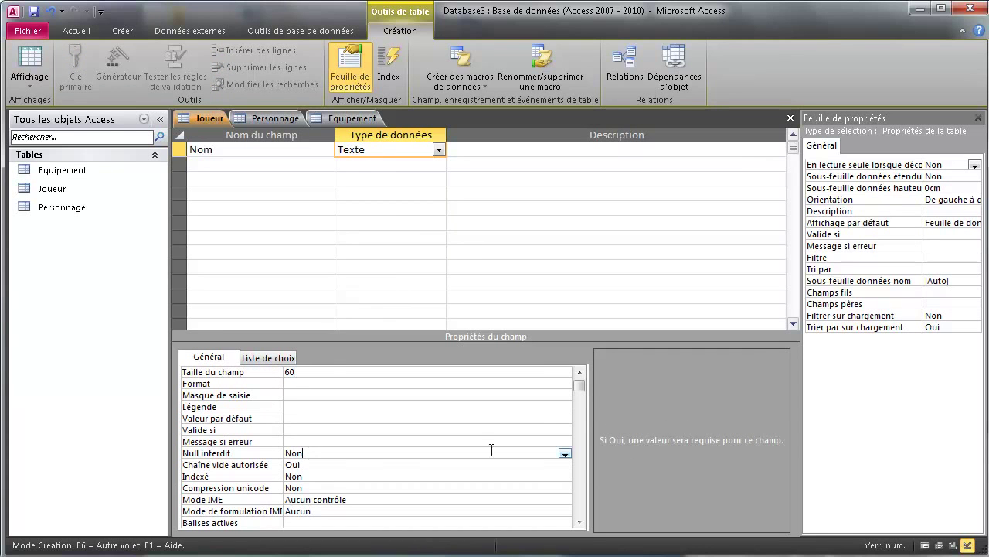
{"action": "left_click", "coordinate": [565, 454]}
{"action": "left_click", "coordinate": [333, 463]}
{"action": "left_click", "coordinate": [312, 454]}
{"action": "scroll", "coordinate": [286, 477], "scroll_direction": "down", "scroll_amount": 1}
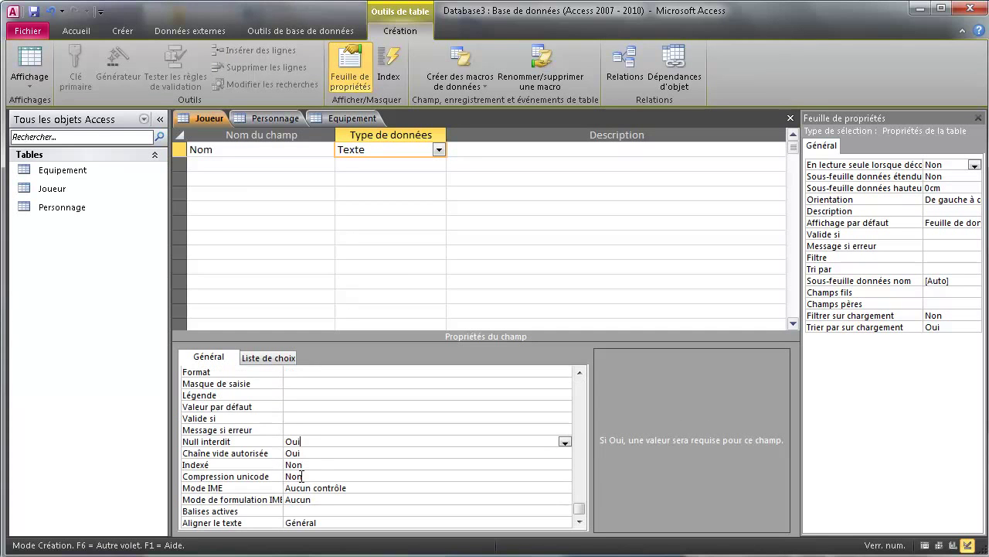
{"action": "left_click", "coordinate": [238, 166]}
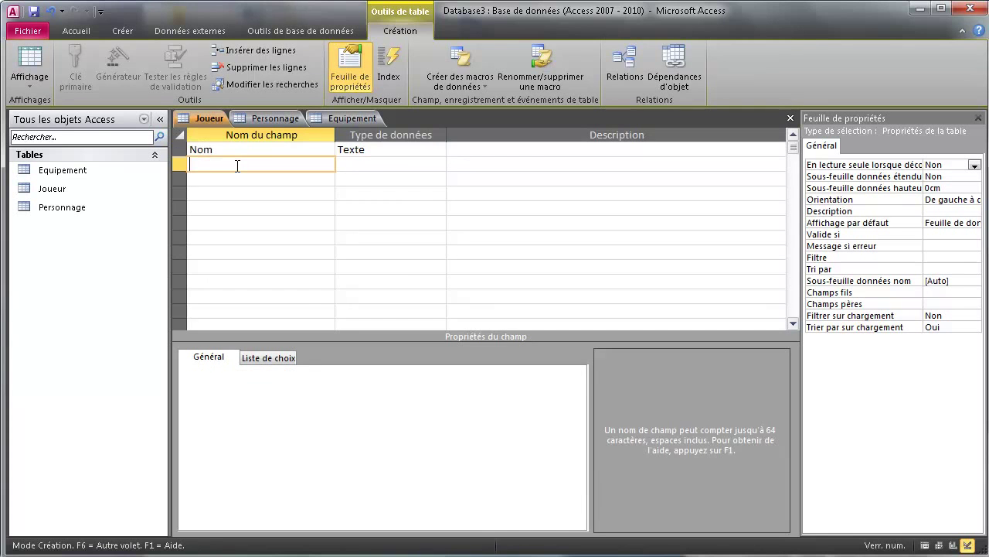
- Add a second field named Prenom of type Texte
{"action": "type", "text": "Prenom"}
{"action": "left_click", "coordinate": [234, 193]}
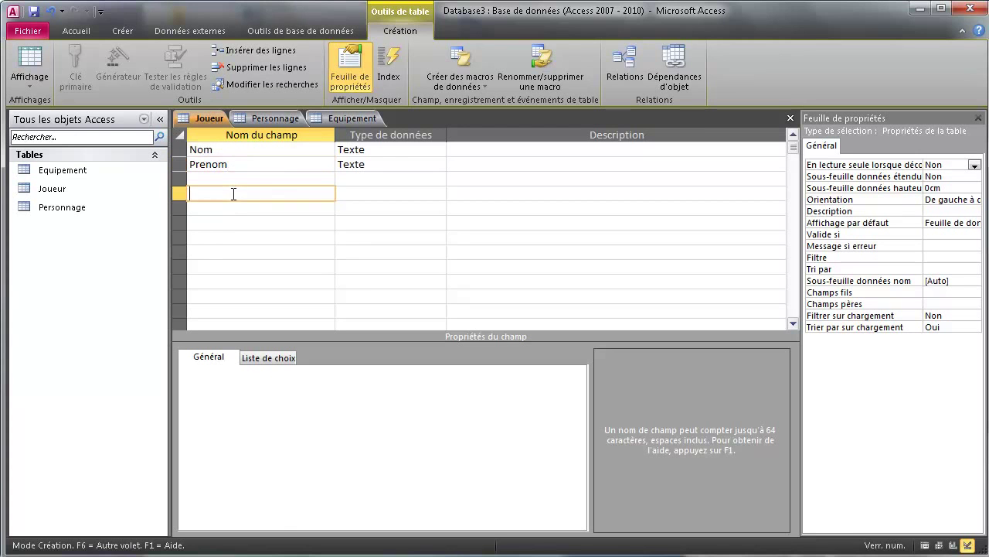
{"action": "left_click", "coordinate": [198, 149]}
{"action": "left_click_drag", "start_coordinate": [221, 149], "coordinate": [200, 149]}
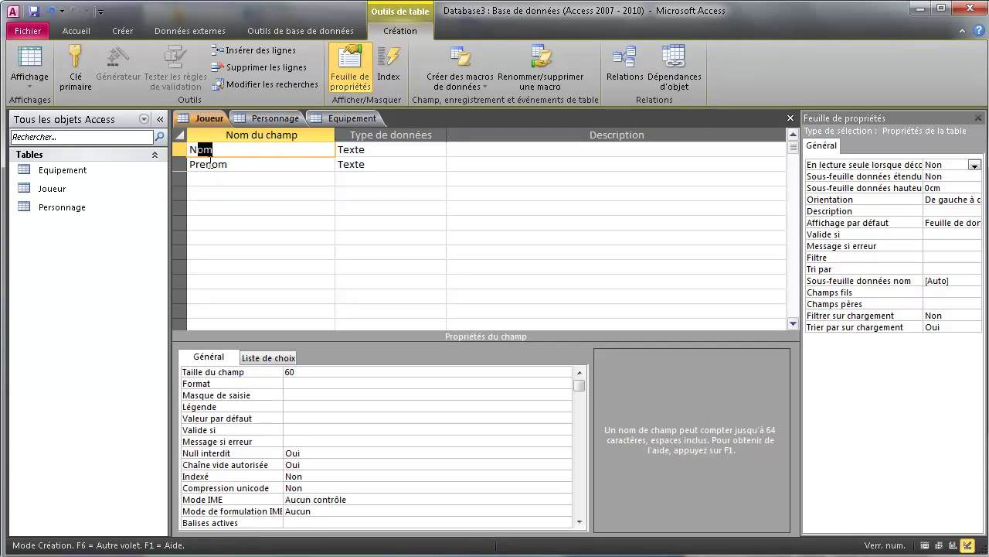
{"action": "left_click", "coordinate": [205, 164]}
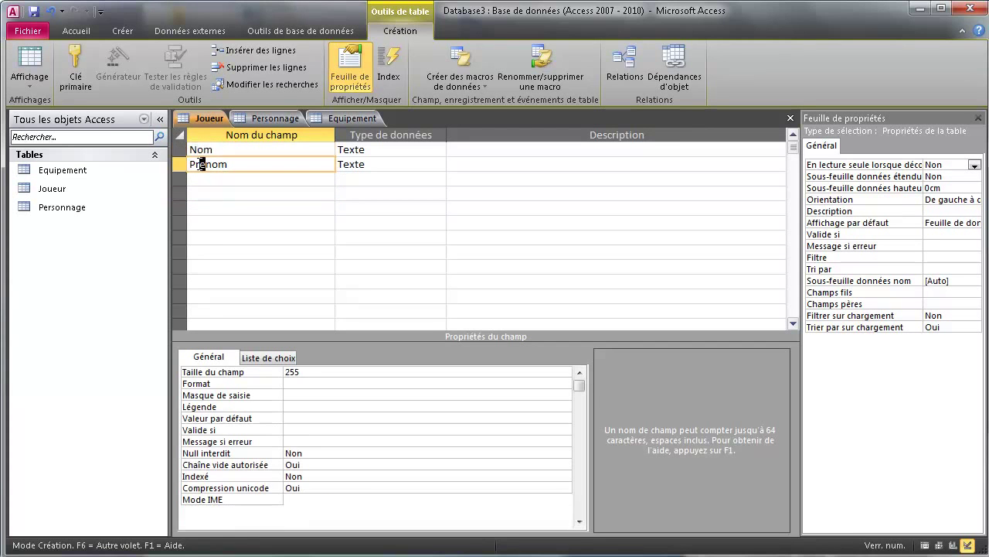
{"action": "left_click", "coordinate": [250, 169]}
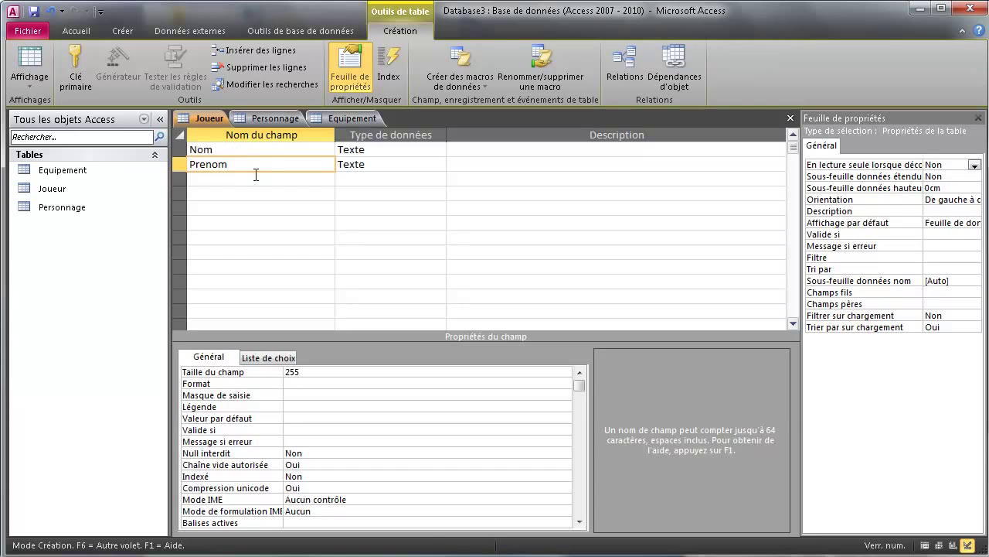
- Set Prenom's field size to 60 and Null interdit to Oui, then select the Nom and Prenom rows
{"action": "left_click", "coordinate": [433, 164]}
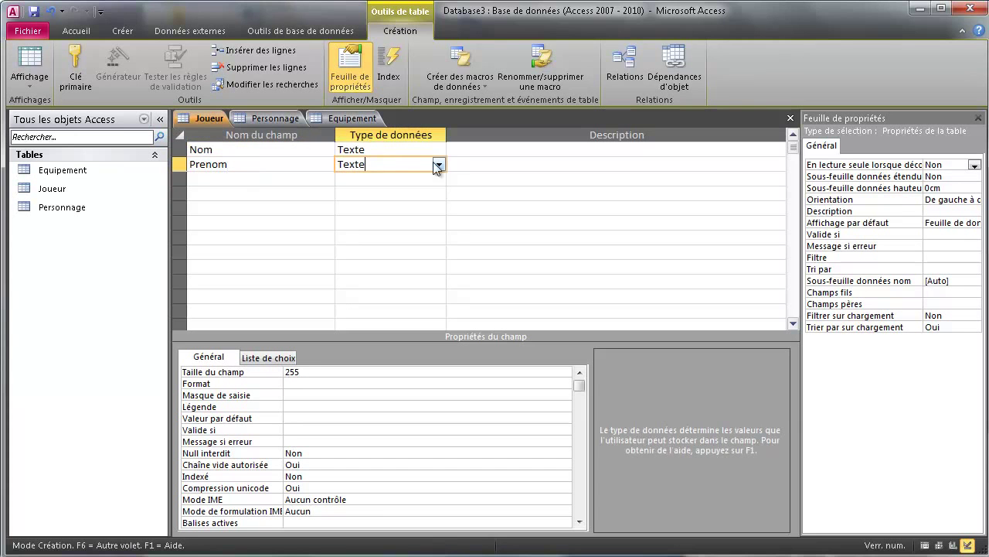
{"action": "left_click", "coordinate": [331, 372]}
{"action": "double_click", "coordinate": [292, 372]}
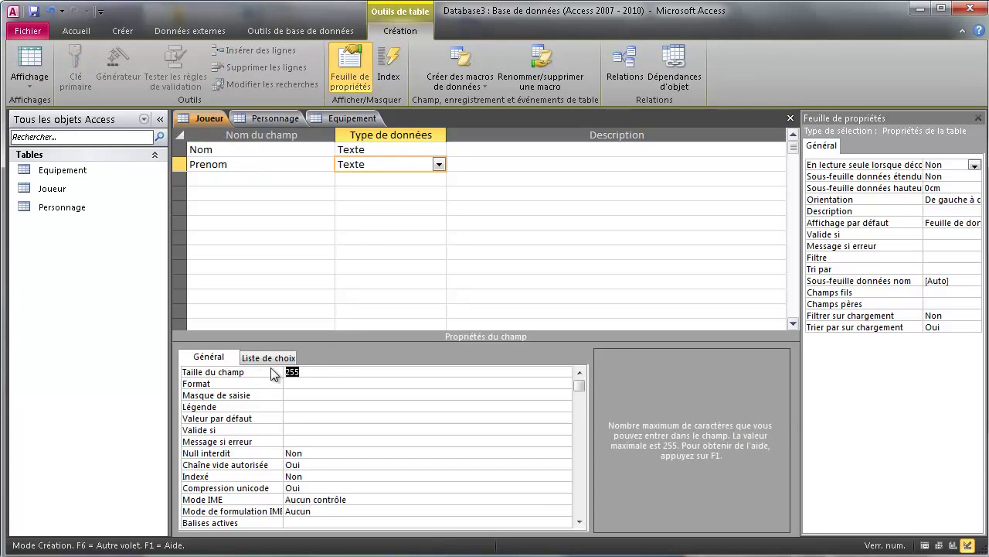
{"action": "type", "text": "60"}
{"action": "left_click", "coordinate": [314, 454]}
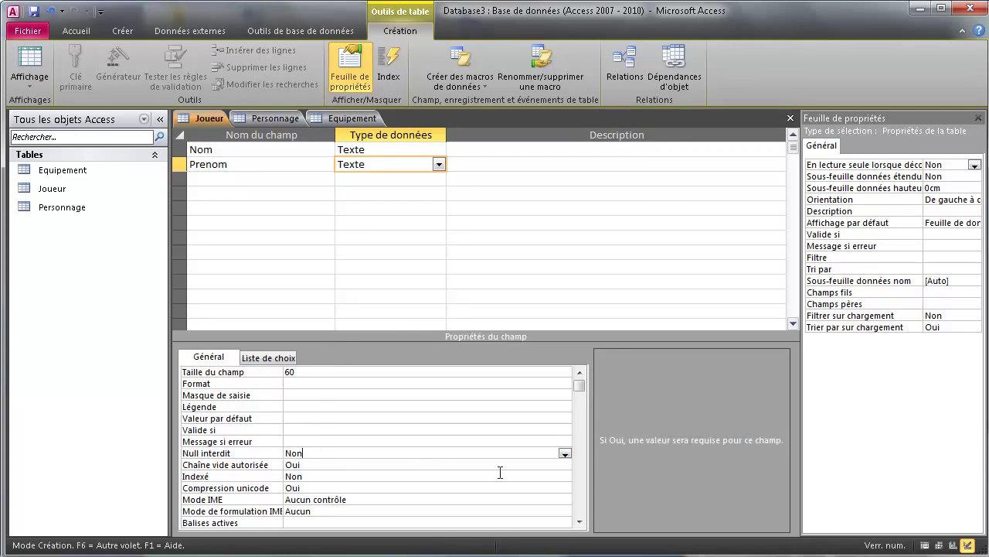
{"action": "left_click", "coordinate": [564, 453]}
{"action": "left_click", "coordinate": [341, 464]}
{"action": "left_click", "coordinate": [235, 193]}
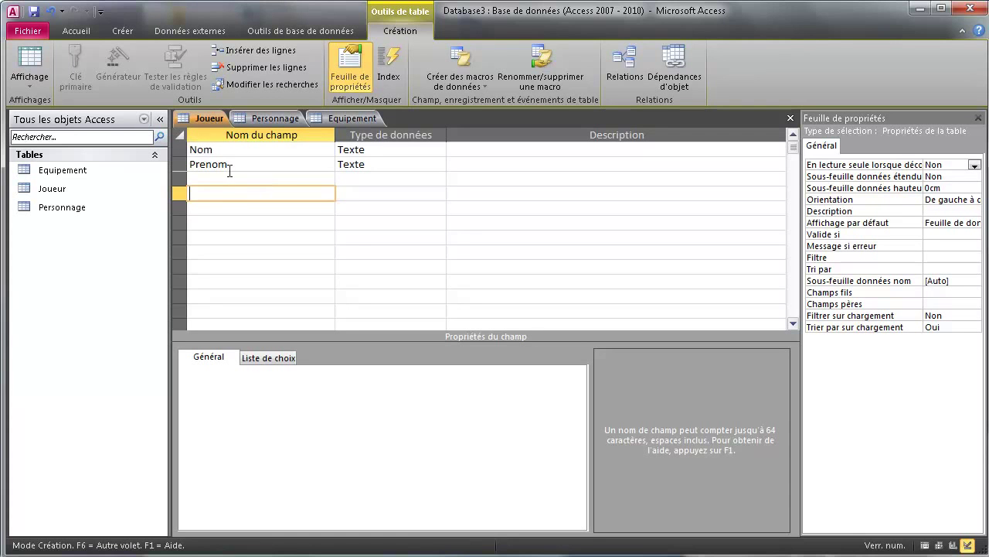
{"action": "left_click", "coordinate": [179, 150]}
{"action": "left_click_drag", "start_coordinate": [179, 150], "coordinate": [181, 166]}
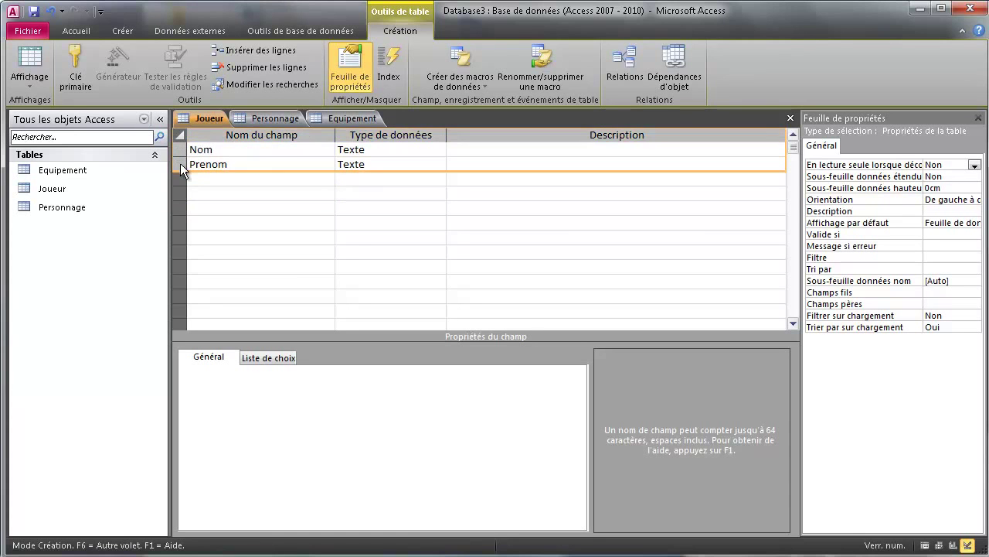
- Make Nom and Prenom Joueur's composite primary key
{"action": "left_click", "coordinate": [76, 78]}
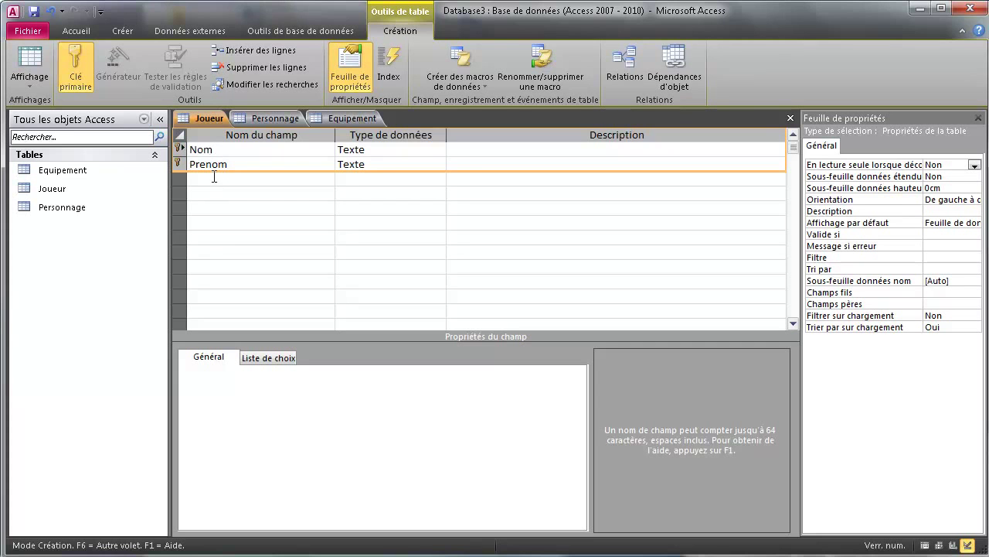
{"action": "left_click", "coordinate": [208, 180]}
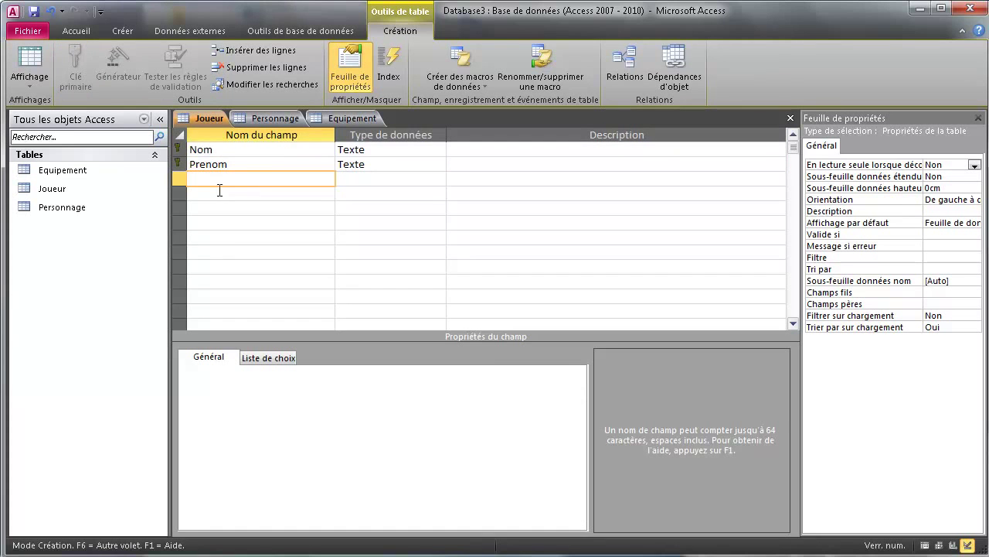
- Add an Age field of type Numérique
{"action": "type", "text": "Age"}
{"action": "left_click", "coordinate": [439, 179]}
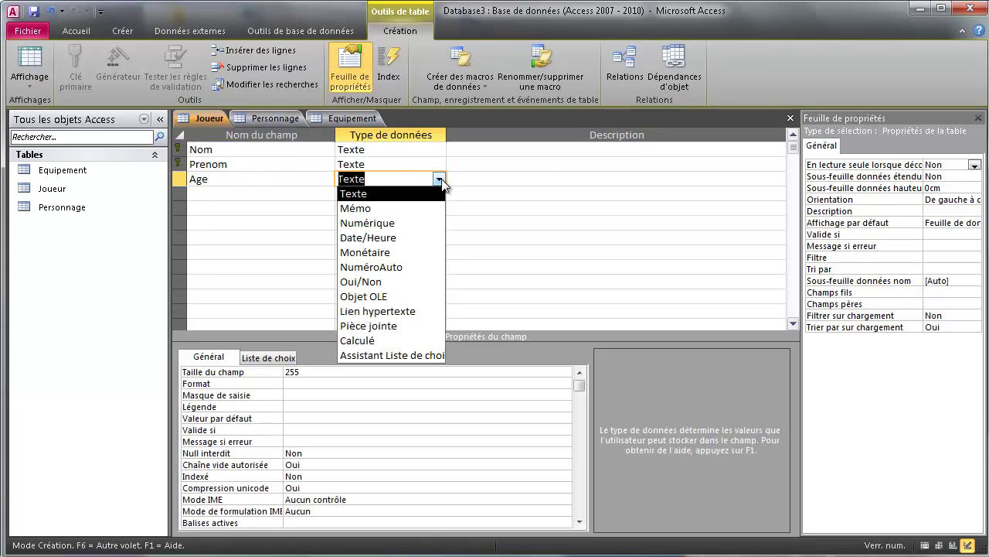
{"action": "left_click", "coordinate": [371, 223]}
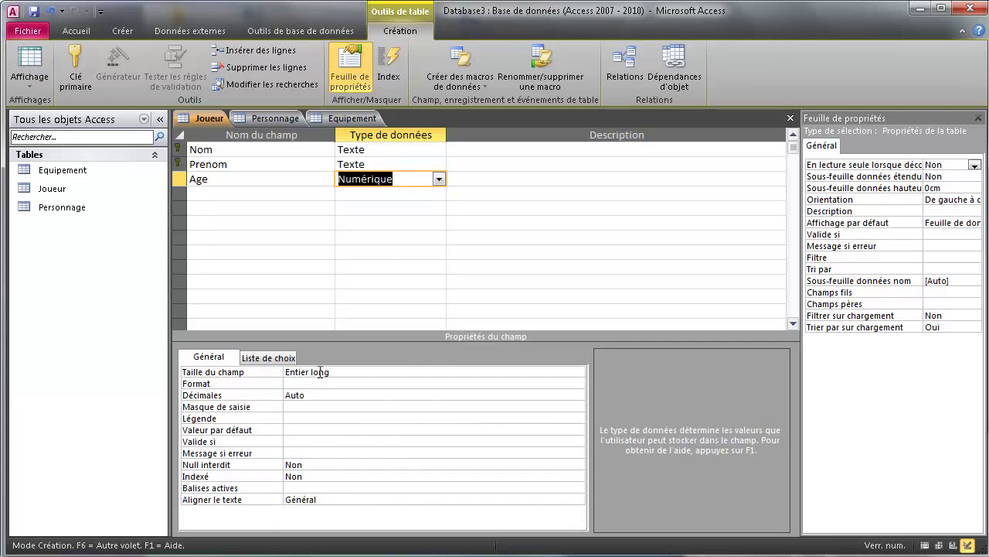
{"action": "left_click", "coordinate": [208, 193]}
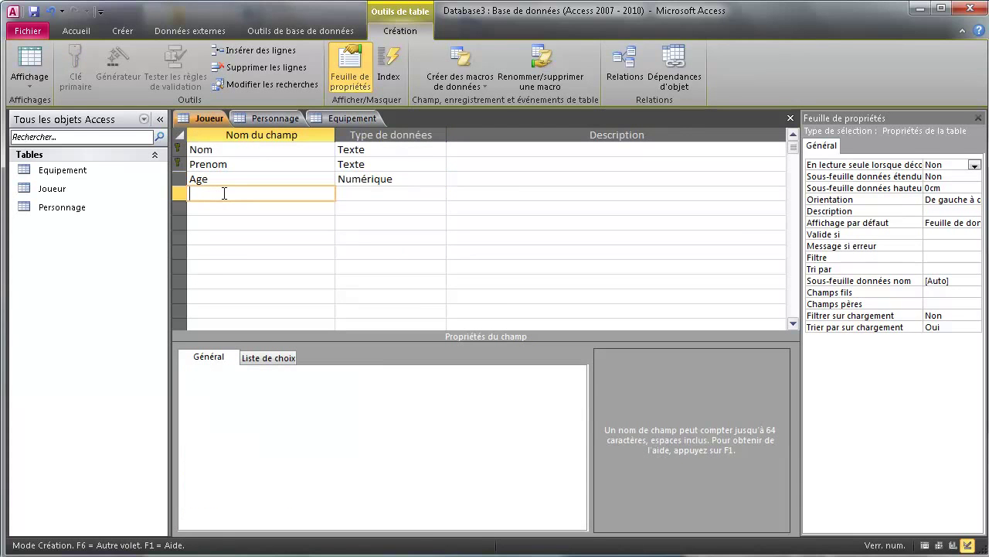
- Add a Mail field of type Texte with size 60 and Null interdit set to Oui
{"action": "type", "text": "Mail"}
{"action": "left_click", "coordinate": [418, 196]}
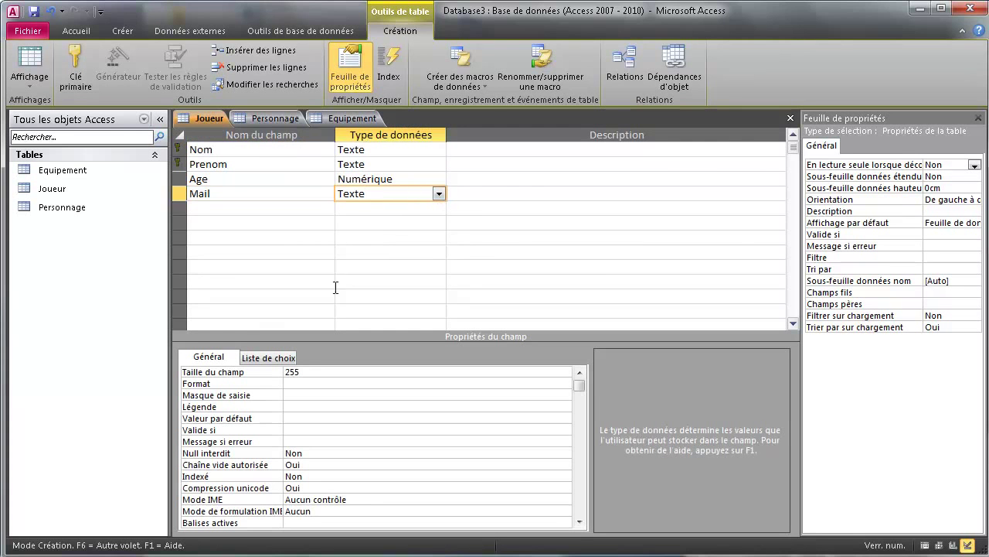
{"action": "left_click", "coordinate": [319, 371]}
{"action": "double_click", "coordinate": [310, 371]}
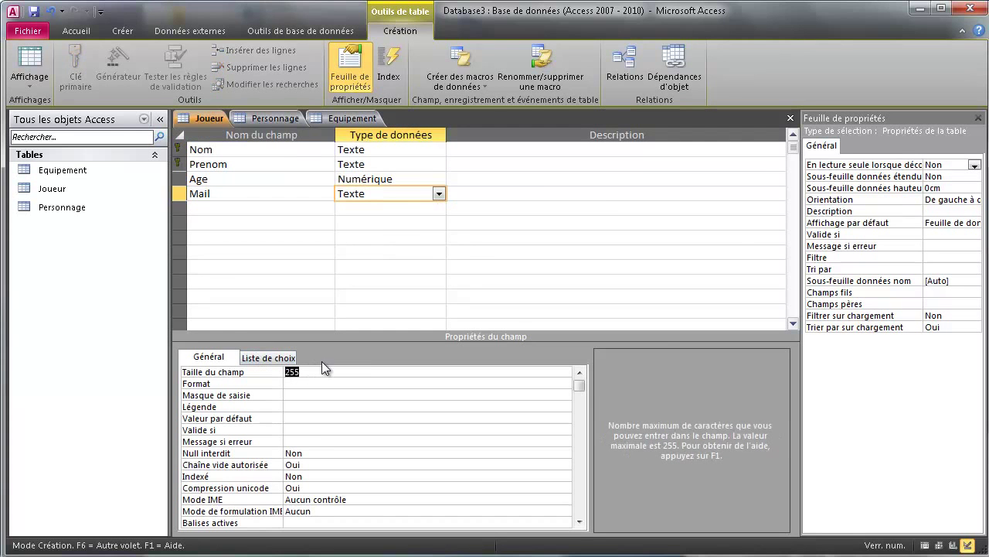
{"action": "type", "text": "60"}
{"action": "left_click", "coordinate": [322, 453]}
{"action": "left_click", "coordinate": [565, 454]}
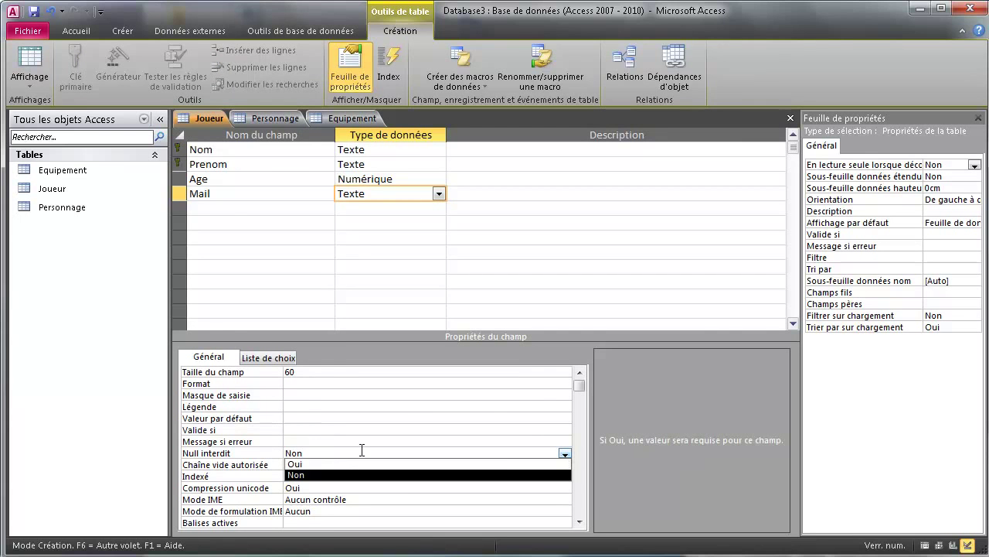
{"action": "left_click", "coordinate": [337, 462]}
{"action": "left_click", "coordinate": [234, 208]}
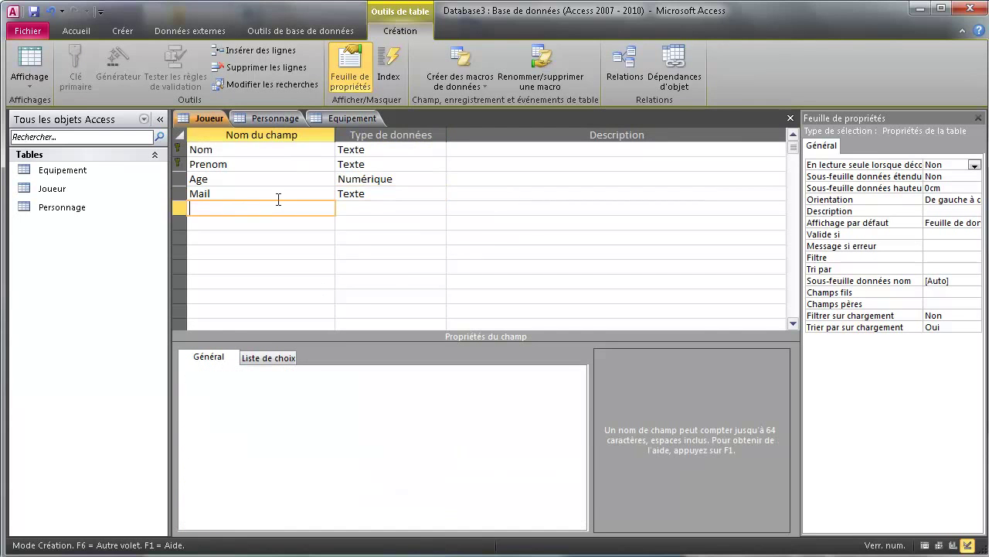
- Set the Age field's Null interdit property to Oui
{"action": "left_click", "coordinate": [369, 178]}
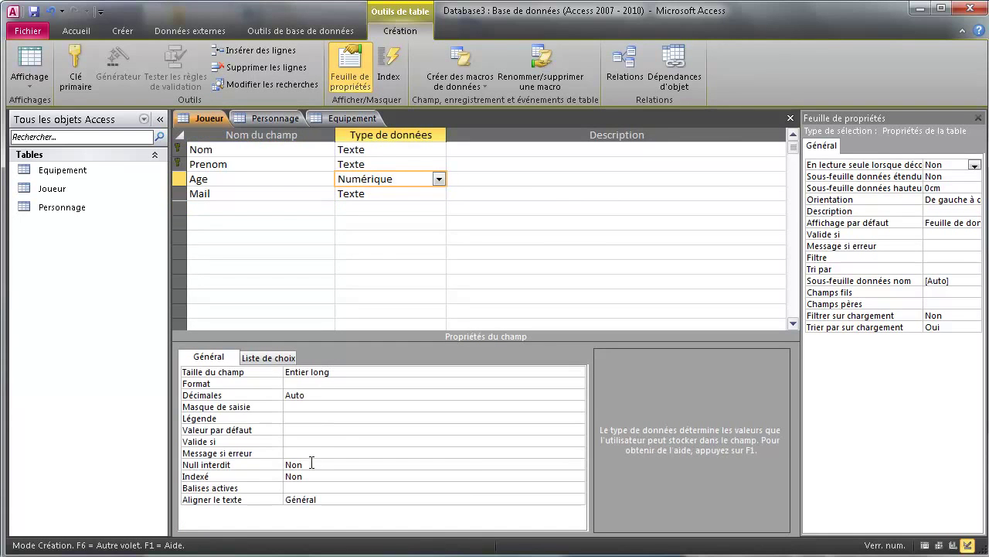
{"action": "left_click", "coordinate": [311, 462]}
{"action": "left_click", "coordinate": [578, 463]}
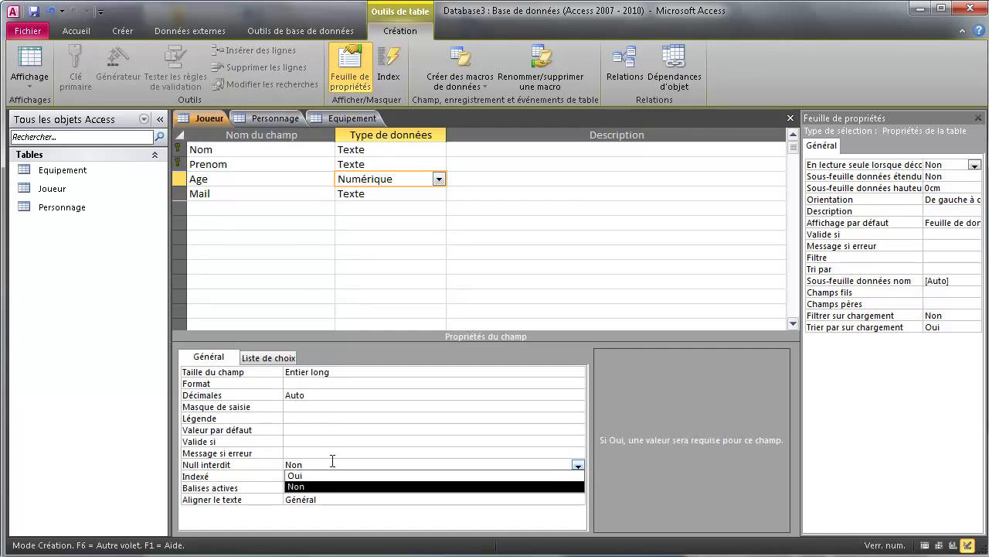
{"action": "left_click", "coordinate": [320, 475]}
{"action": "left_click", "coordinate": [209, 209]}
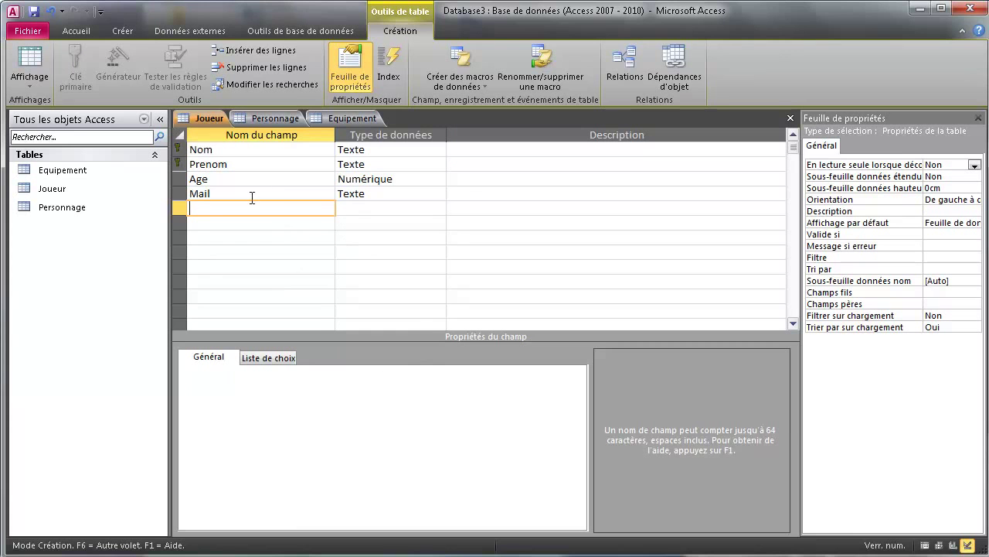
- Add a Pass field with field size 60 and Null interdit set to Oui
{"action": "type", "text": "Pass"}
{"action": "left_click", "coordinate": [381, 213]}
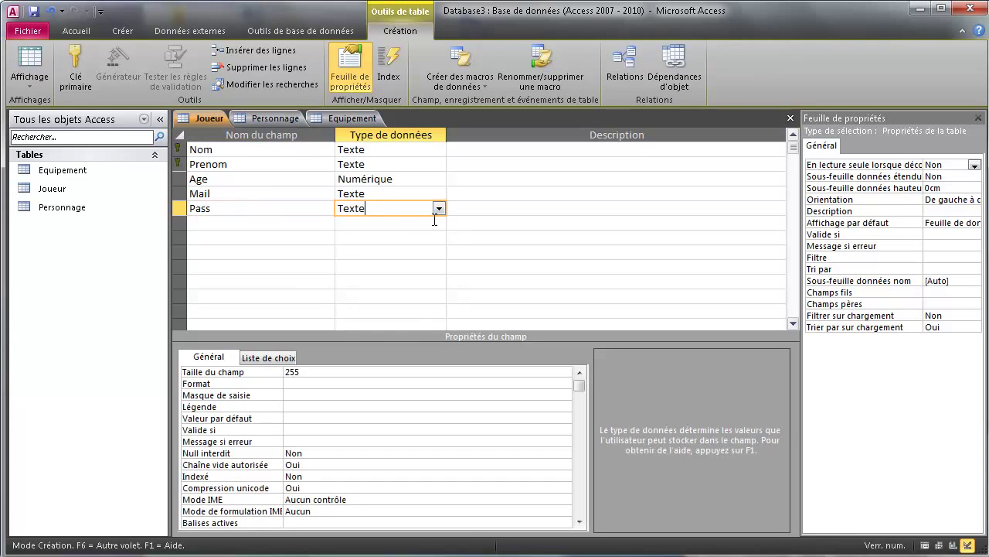
{"action": "double_click", "coordinate": [292, 372]}
{"action": "type", "text": "60"}
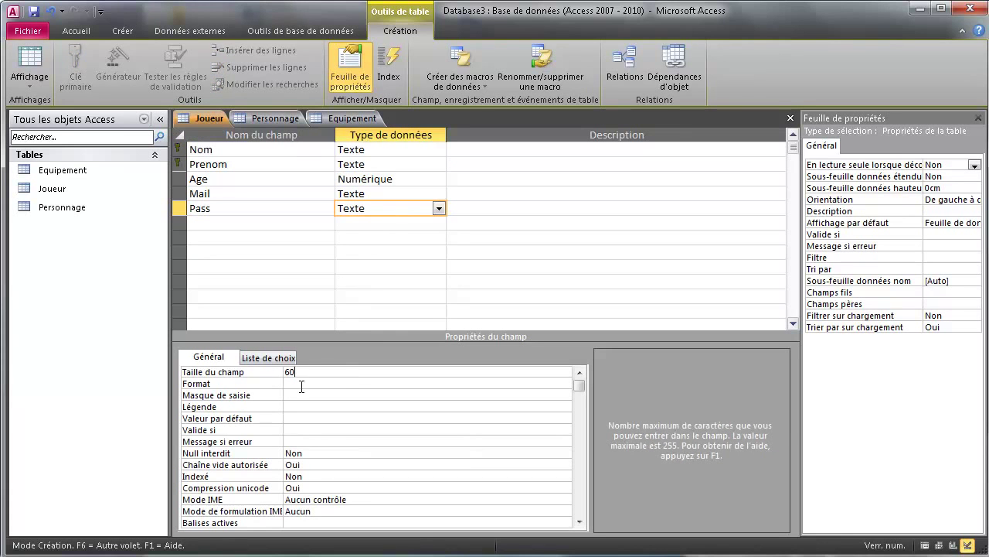
{"action": "left_click", "coordinate": [310, 456]}
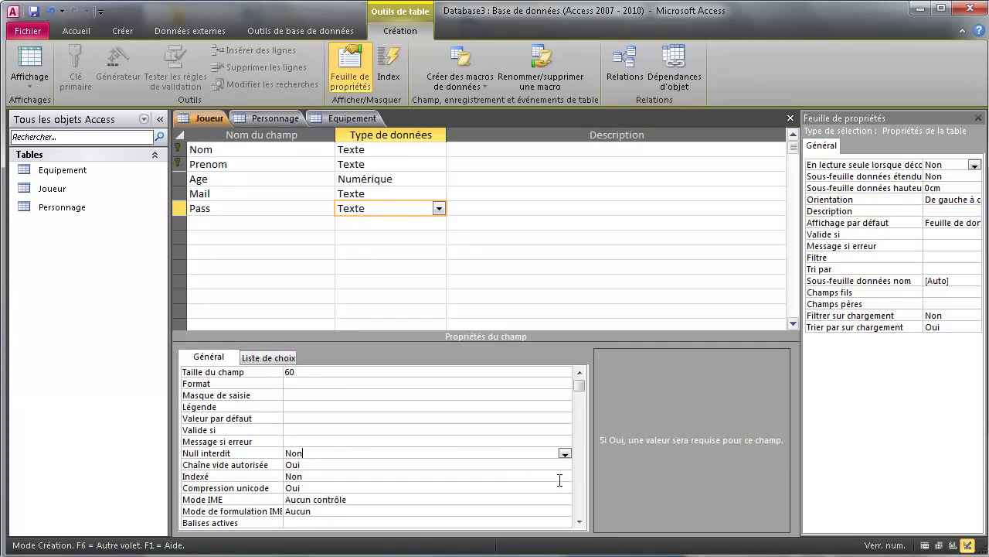
{"action": "left_click", "coordinate": [565, 453]}
{"action": "left_click", "coordinate": [316, 463]}
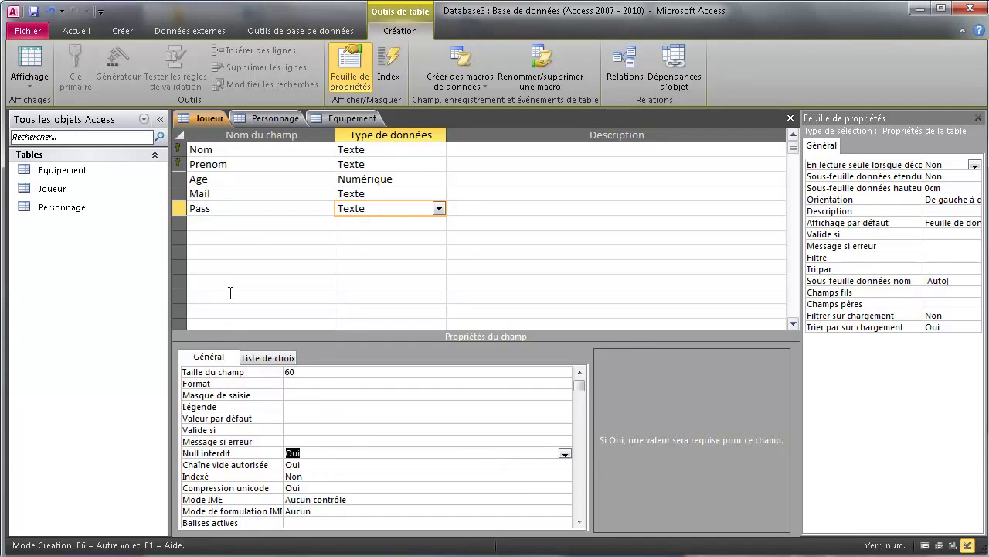
- Add a required Personnage field sized 60, then save the Joueur table design
{"action": "left_click", "coordinate": [214, 224]}
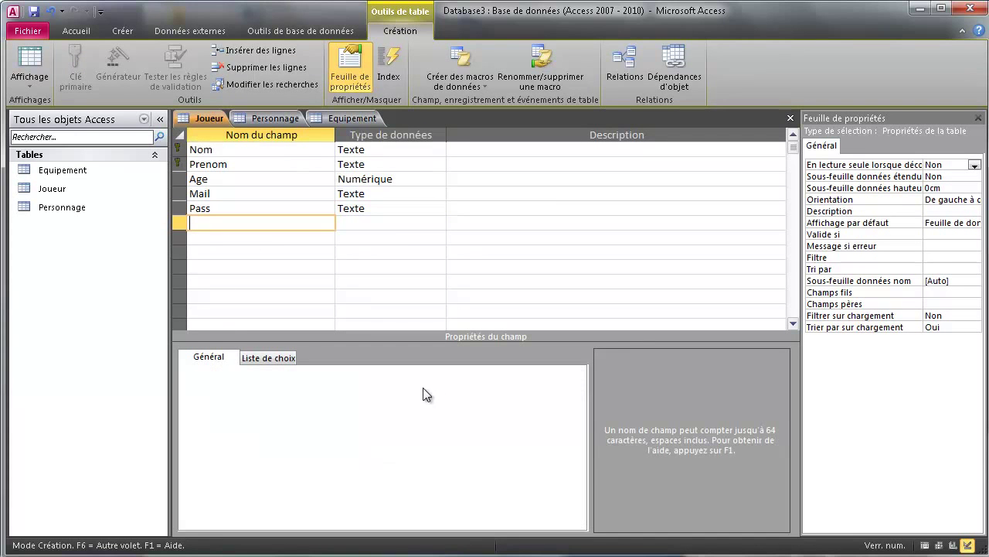
{"action": "type", "text": "Personnage"}
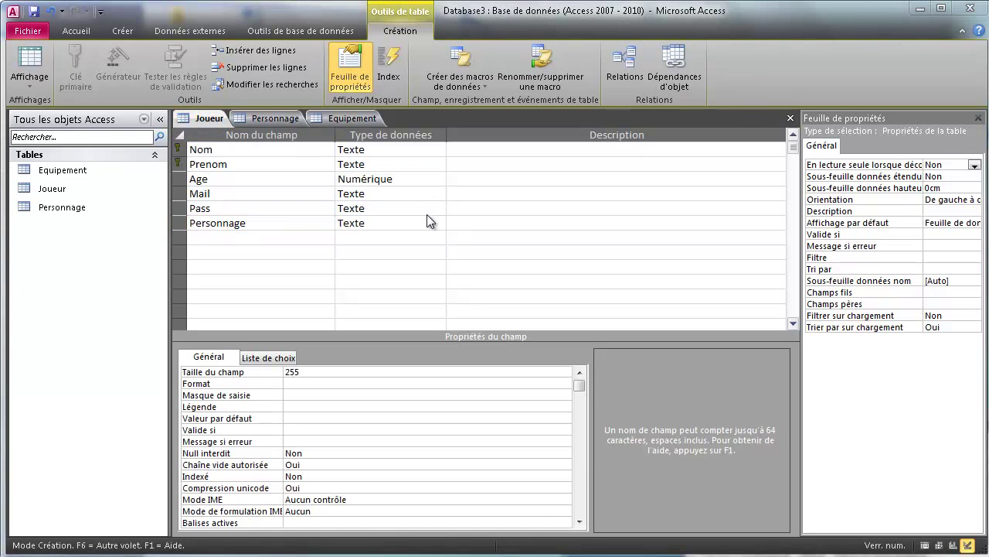
{"action": "left_click", "coordinate": [433, 222]}
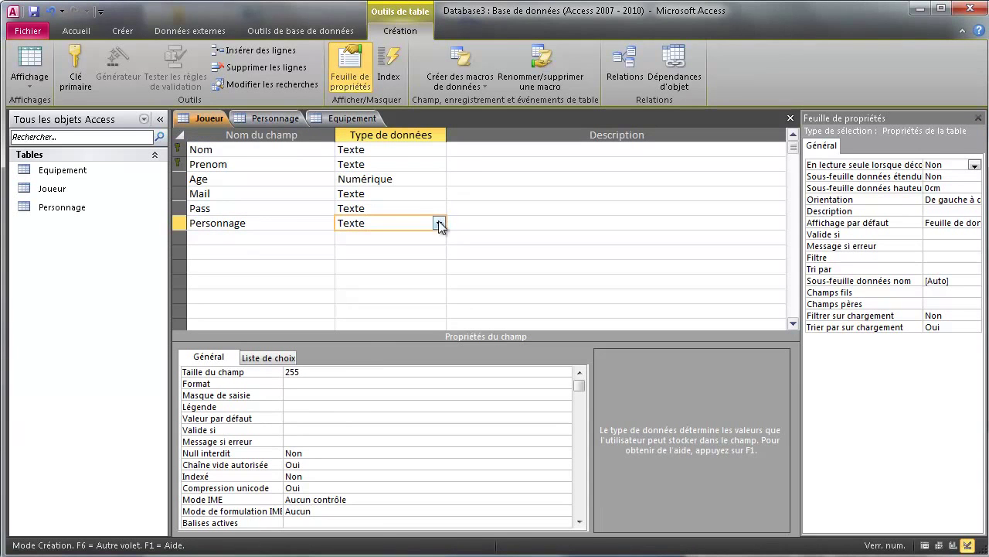
{"action": "double_click", "coordinate": [343, 368]}
{"action": "type", "text": "60"}
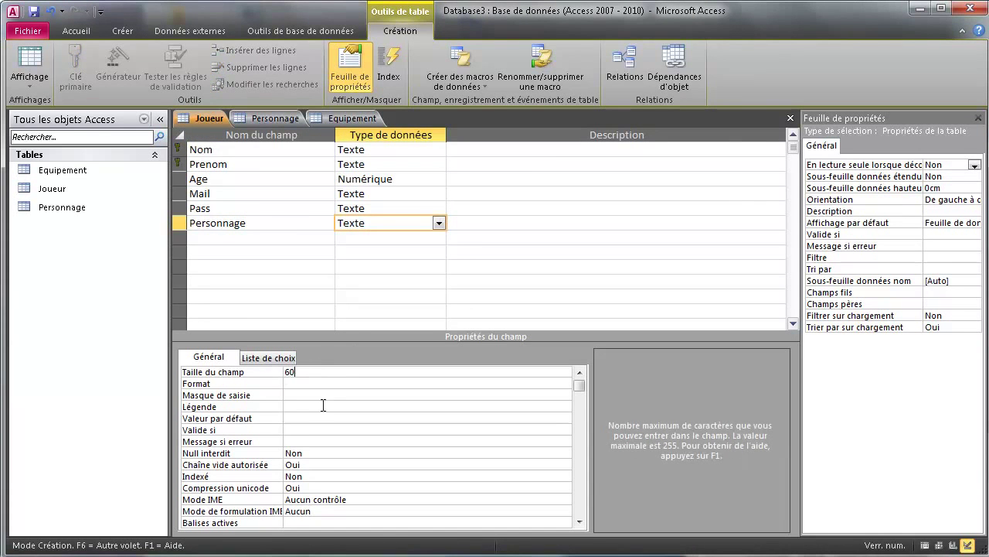
{"action": "left_click", "coordinate": [311, 455]}
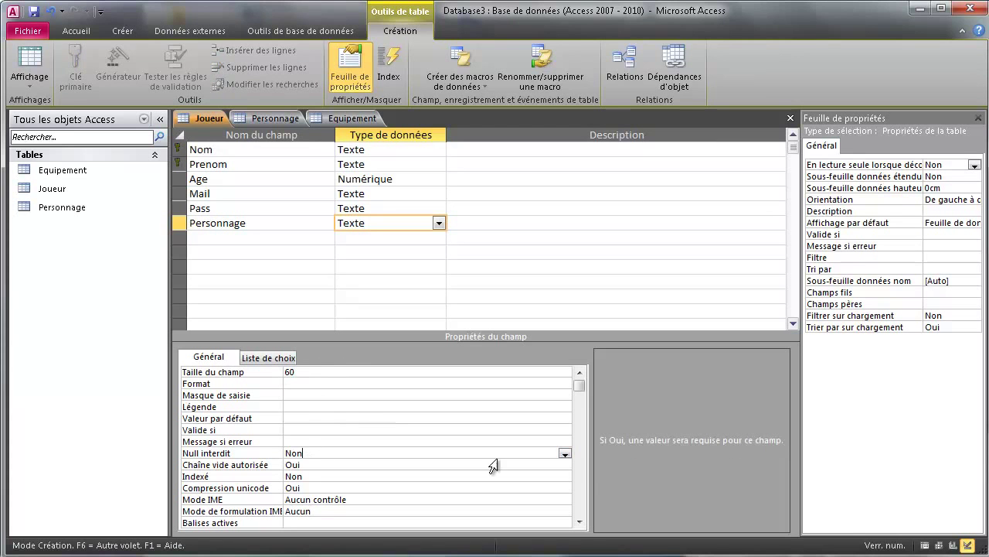
{"action": "left_click", "coordinate": [564, 453]}
{"action": "left_click", "coordinate": [364, 465]}
{"action": "right_click", "coordinate": [204, 115]}
{"action": "left_click", "coordinate": [240, 126]}
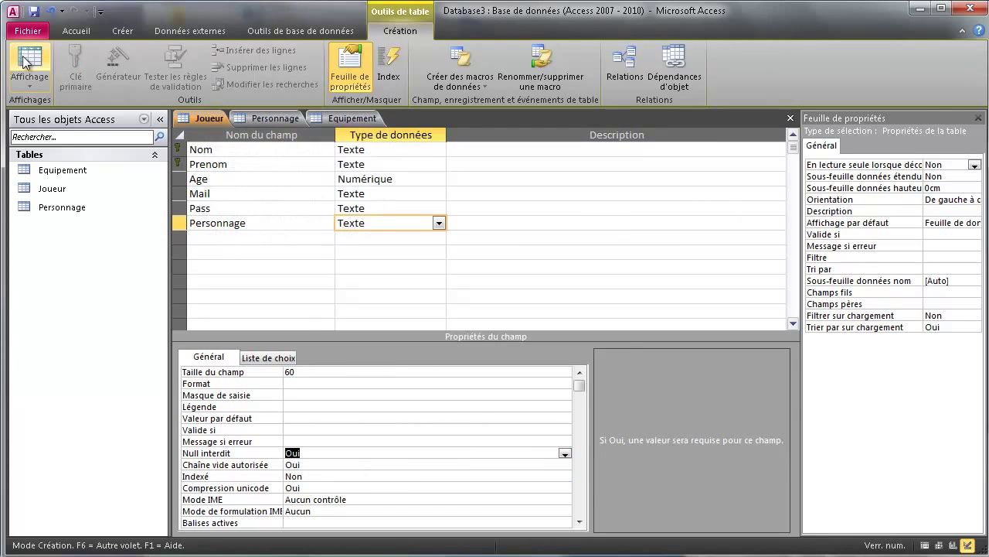
- In datasheet view, enter the first player's name, first name, age 26, e-mail and password, leaving Personnage empty
{"action": "left_click", "coordinate": [27, 60]}
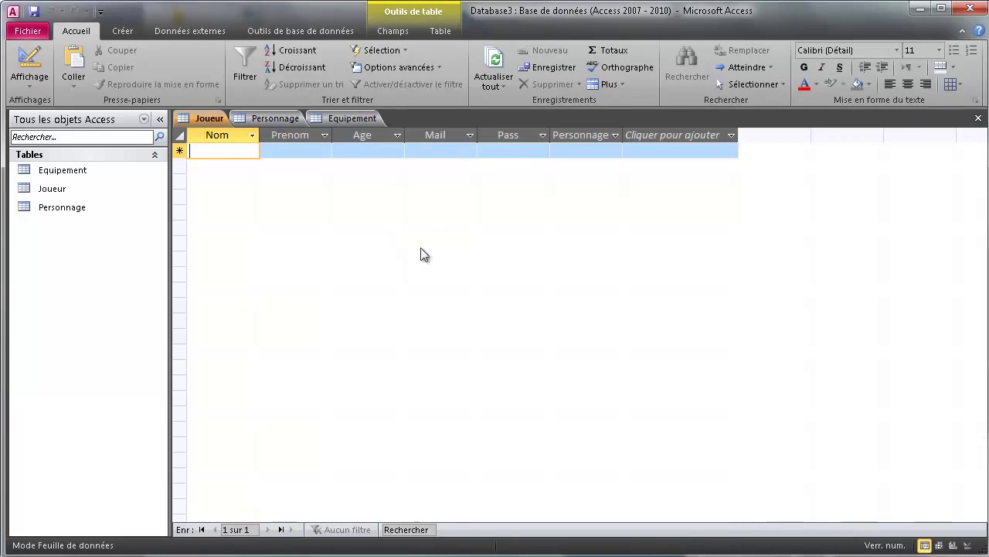
{"action": "type", "text": "Toto"}
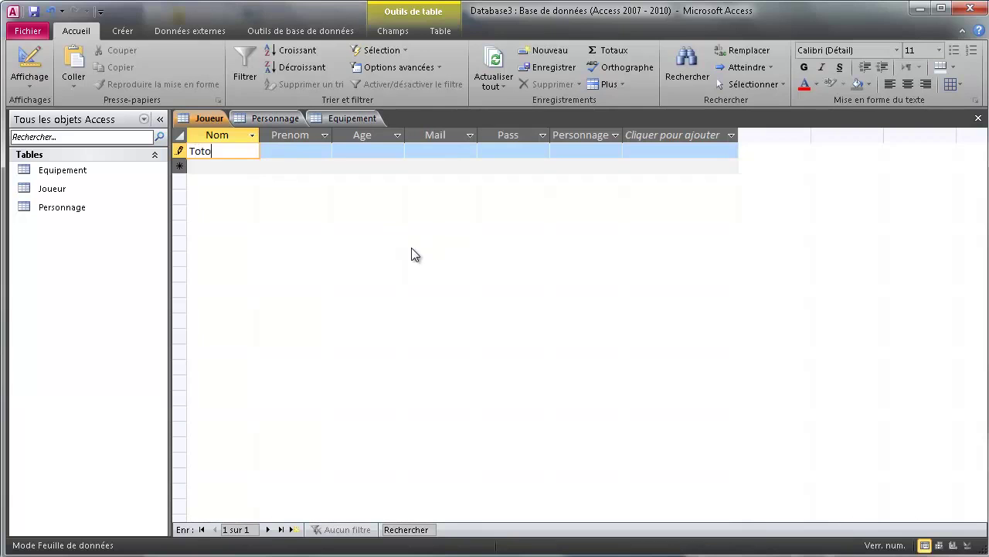
{"action": "key", "text": "Tab"}
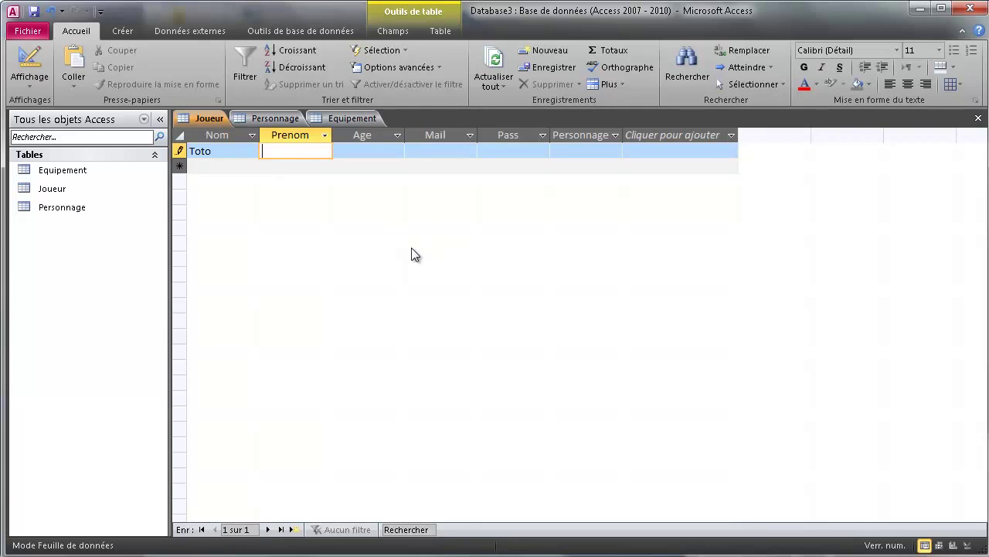
{"action": "type", "text": "aze"}
{"action": "key", "text": "Tab"}
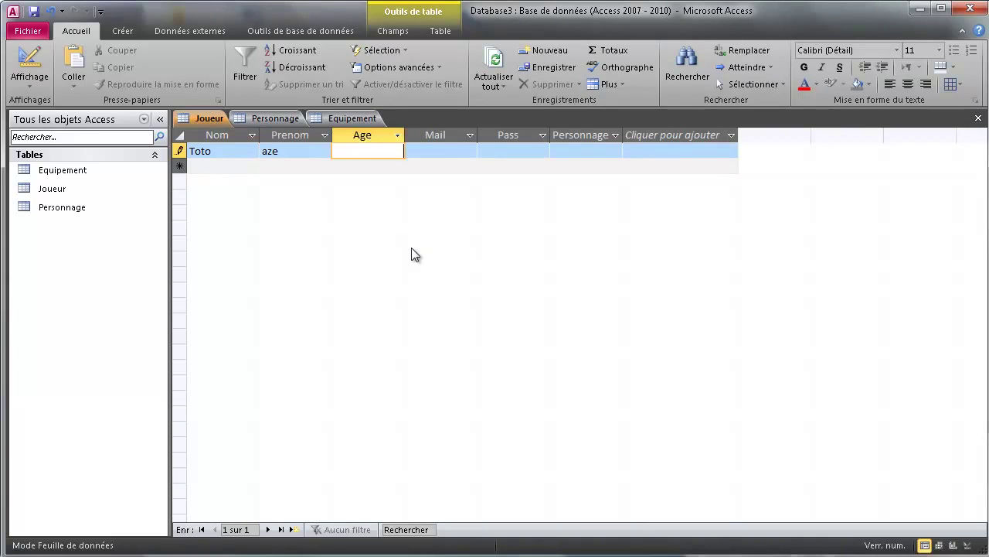
{"action": "type", "text": "26"}
{"action": "key", "text": "Tab"}
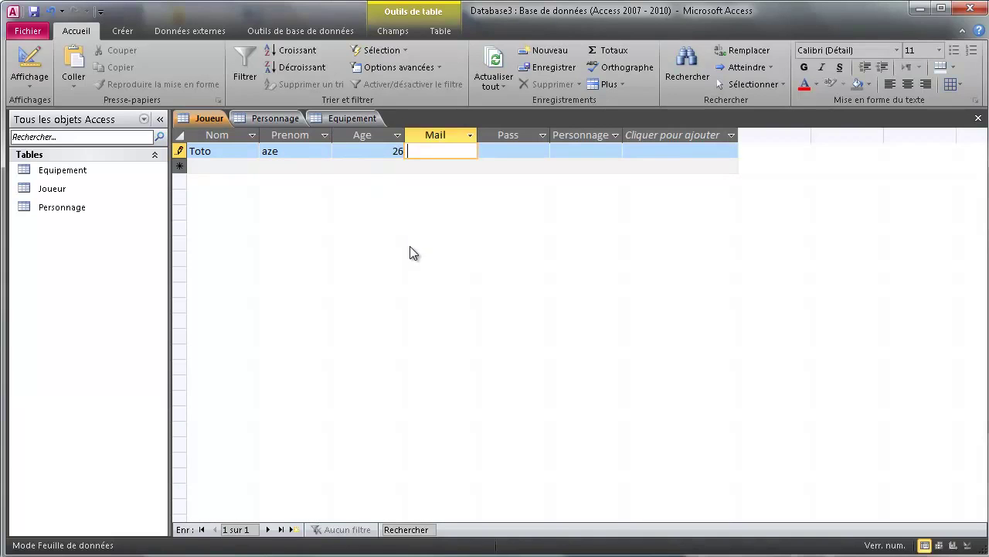
{"action": "type", "text": "toto@mail.fr"}
{"action": "key", "text": "Tab"}
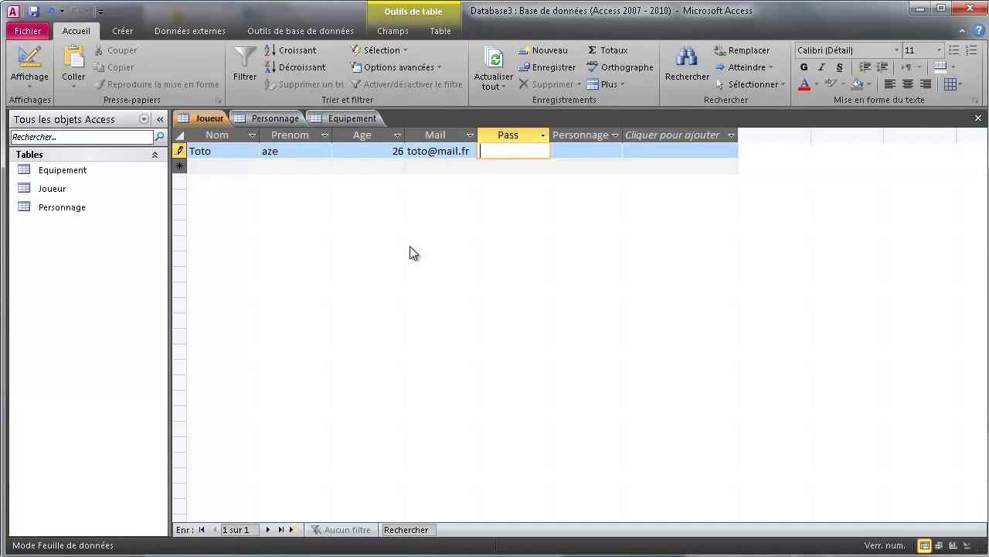
{"action": "type", "text": "123"}
{"action": "key", "text": "Tab"}
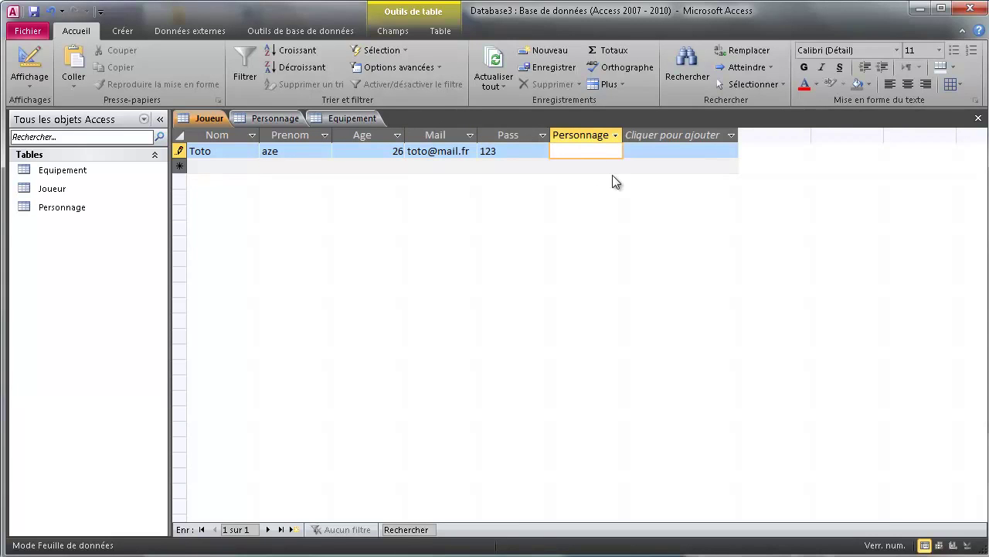
{"action": "key", "text": "Return"}
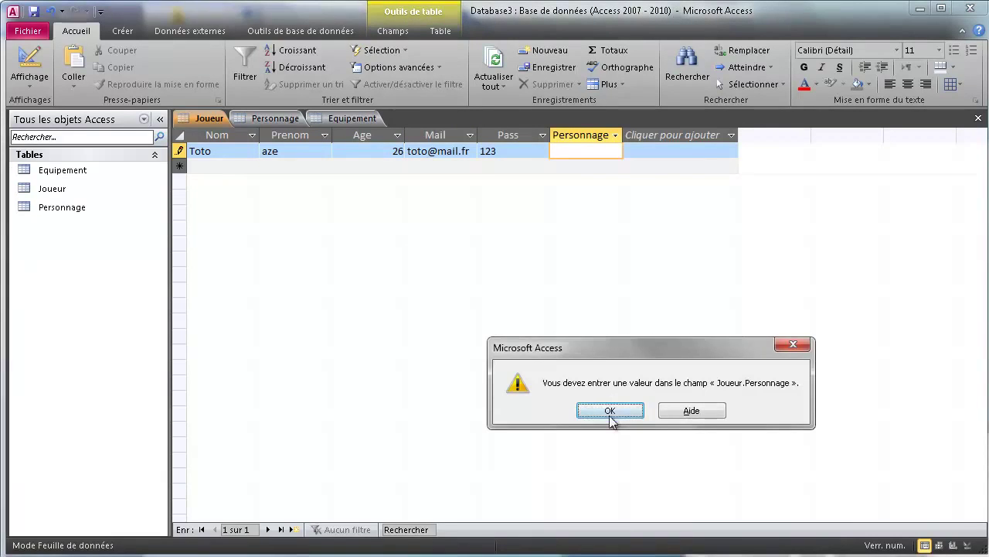
- Dismiss the missing-value warning and commit the record with Personnage Guerrier_legendaire
{"action": "left_click", "coordinate": [610, 411]}
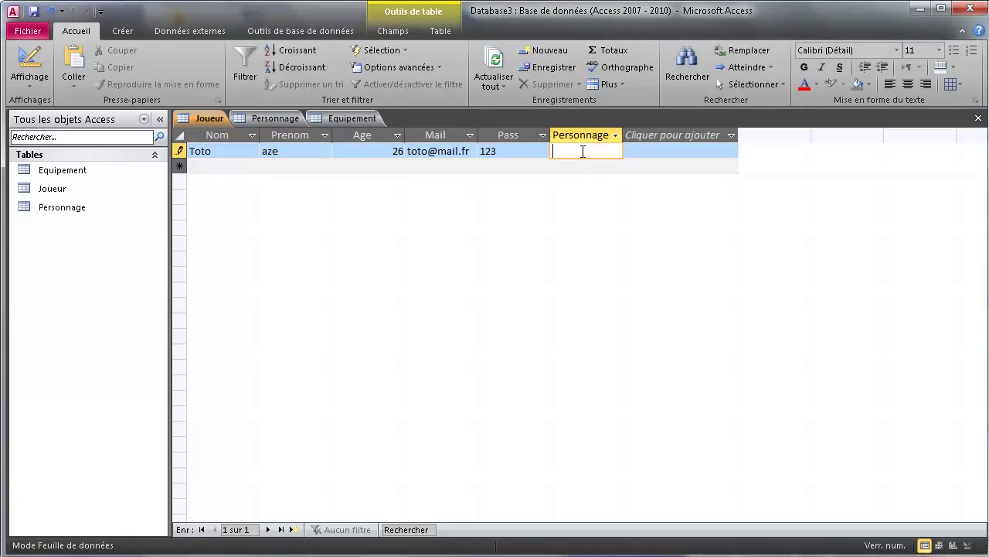
{"action": "type", "text": "Guerri"}
{"action": "type", "text": "er_legendaire"}
{"action": "key", "text": "Tab"}
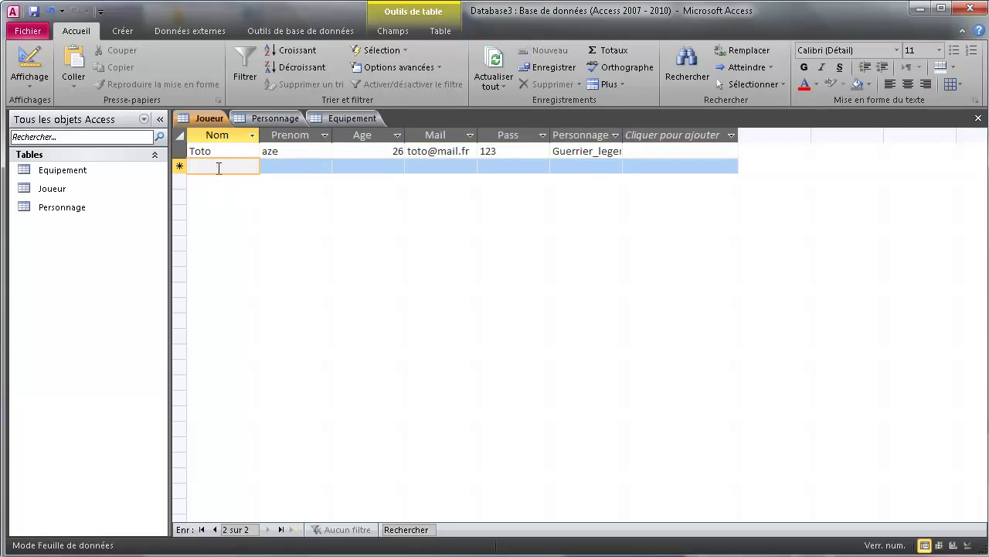
- Enter a second player's name, first name, age 31, e-mail, password and Personnage Magicien_Monstrueux
{"action": "type", "text": "T"}
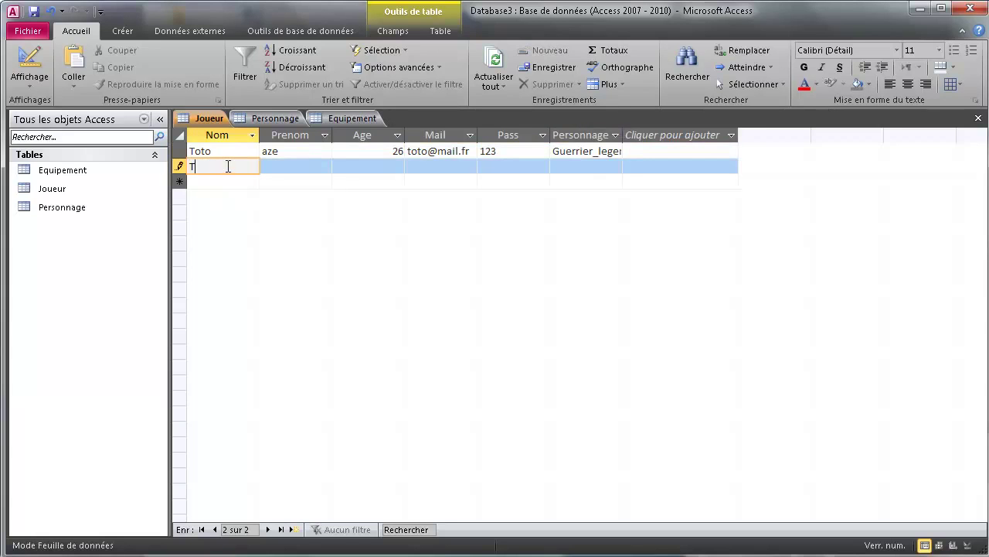
{"action": "type", "text": "ata"}
{"action": "key", "text": "Tab"}
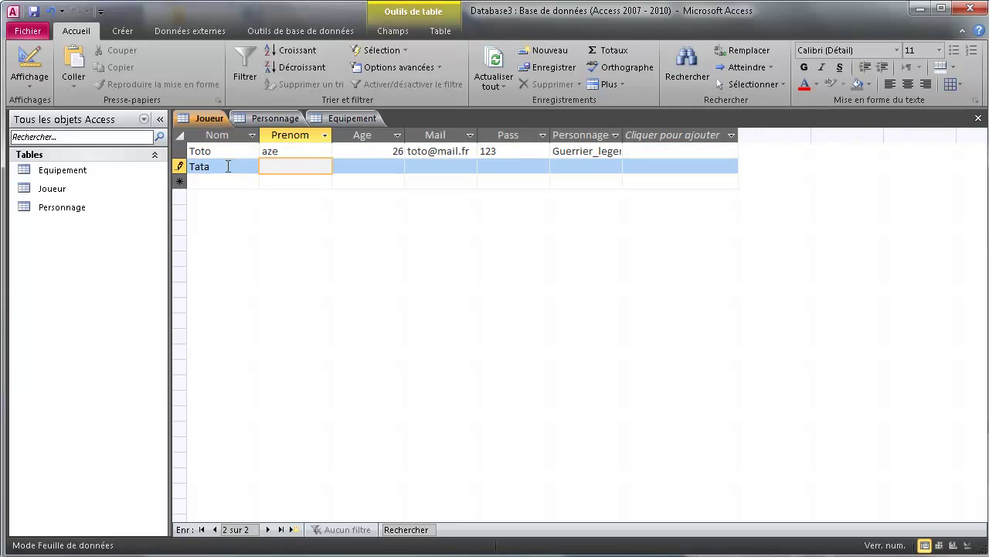
{"action": "type", "text": "aaa"}
{"action": "key", "text": "Tab"}
{"action": "type", "text": "31"}
{"action": "key", "text": "Tab"}
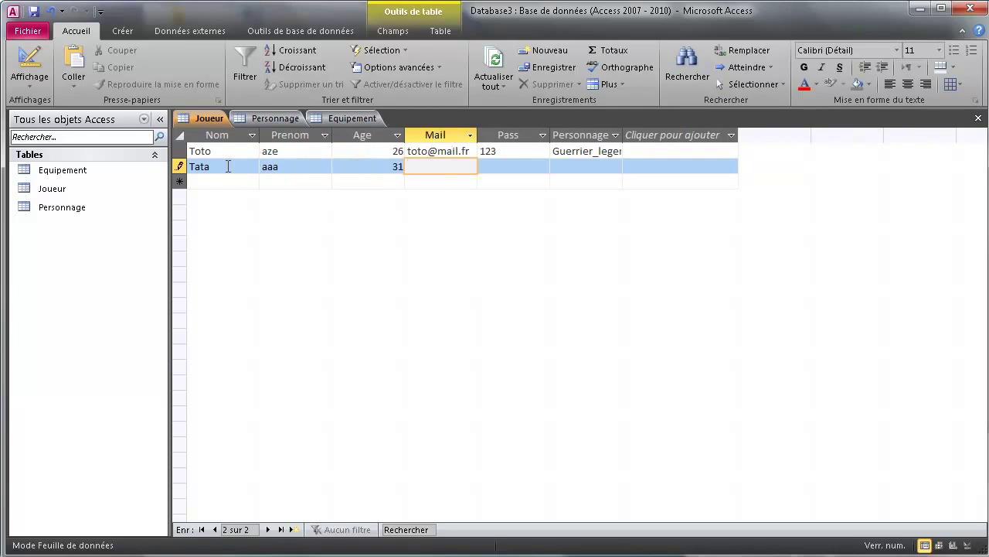
{"action": "type", "text": "tata@mail.fr"}
{"action": "key", "text": "Tab"}
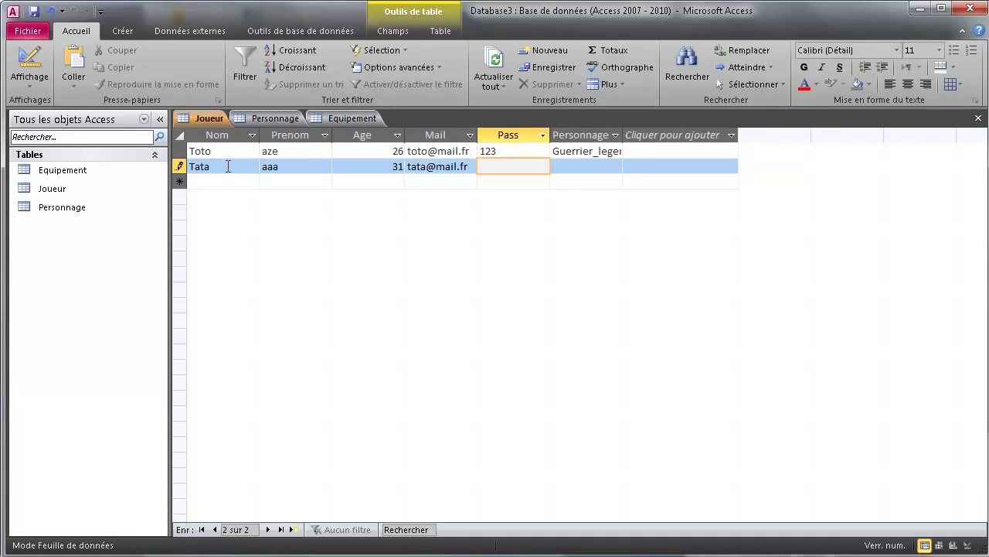
{"action": "type", "text": "456"}
{"action": "key", "text": "Tab"}
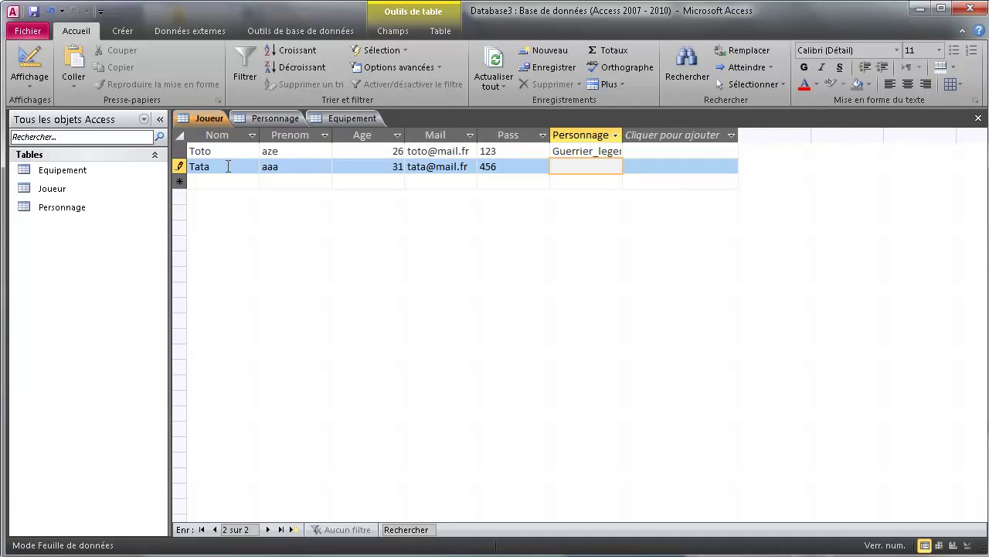
{"action": "type", "text": "Ma"}
{"action": "type", "text": "gicien"}
{"action": "type", "text": "_Monstrueux"}
{"action": "key", "text": "Tab"}
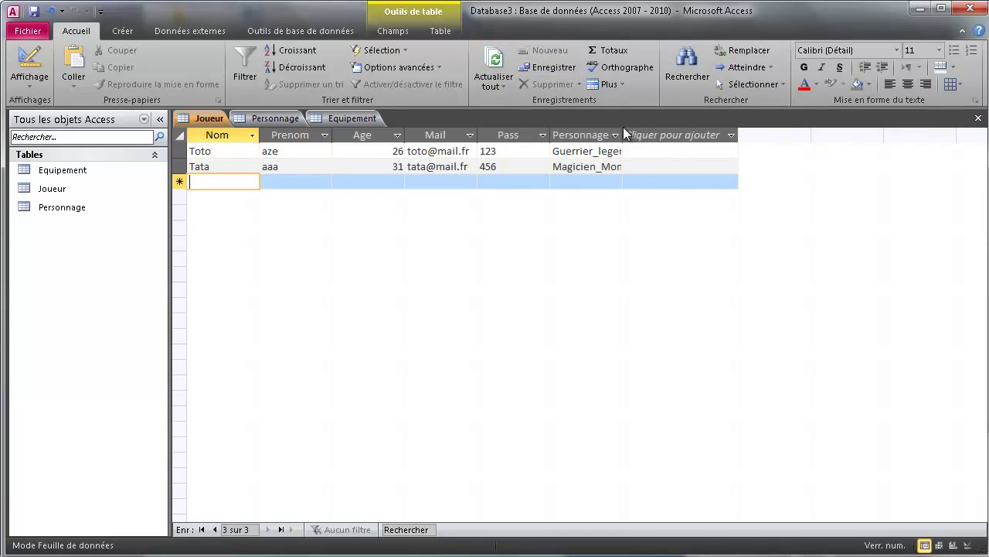
- Widen the Personnage and Mail columns so their full values show
{"action": "left_click_drag", "start_coordinate": [623, 131], "coordinate": [674, 133]}
{"action": "left_click", "coordinate": [678, 135]}
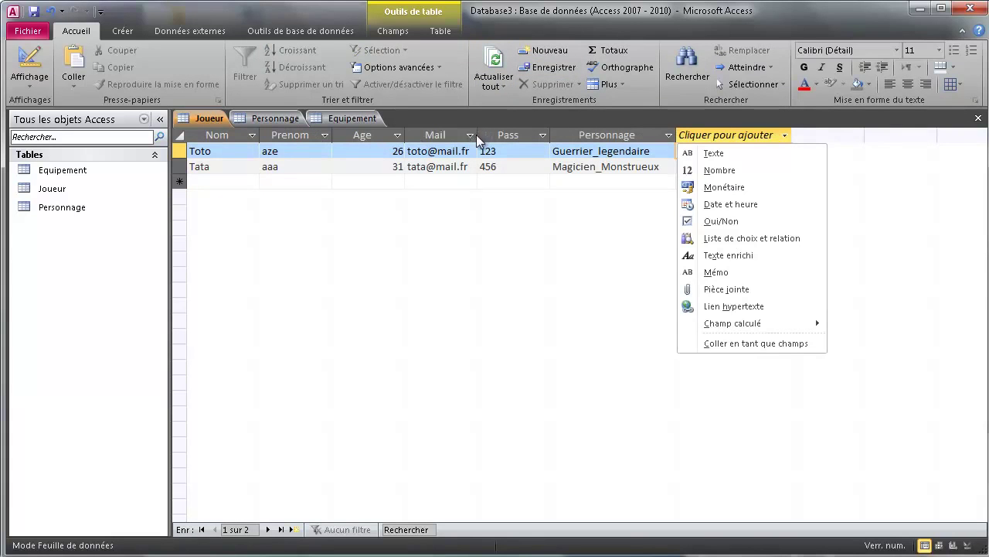
{"action": "left_click_drag", "start_coordinate": [476, 135], "coordinate": [524, 136]}
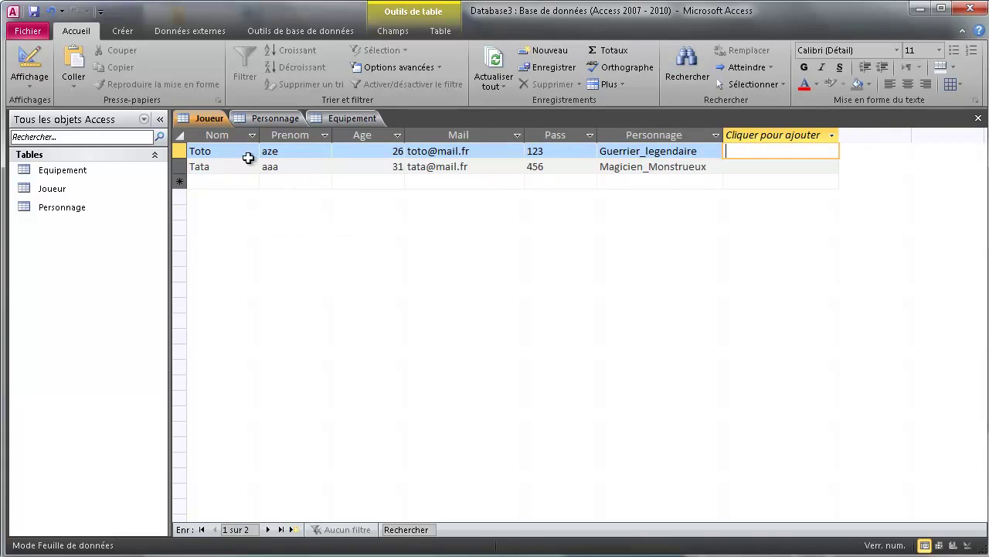
{"action": "left_click", "coordinate": [390, 151]}
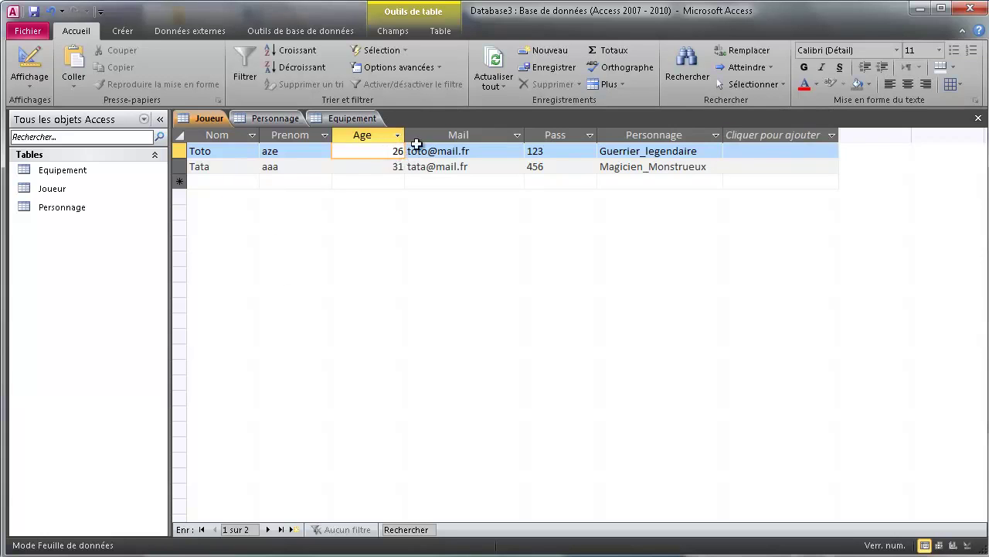
{"action": "left_click", "coordinate": [237, 153]}
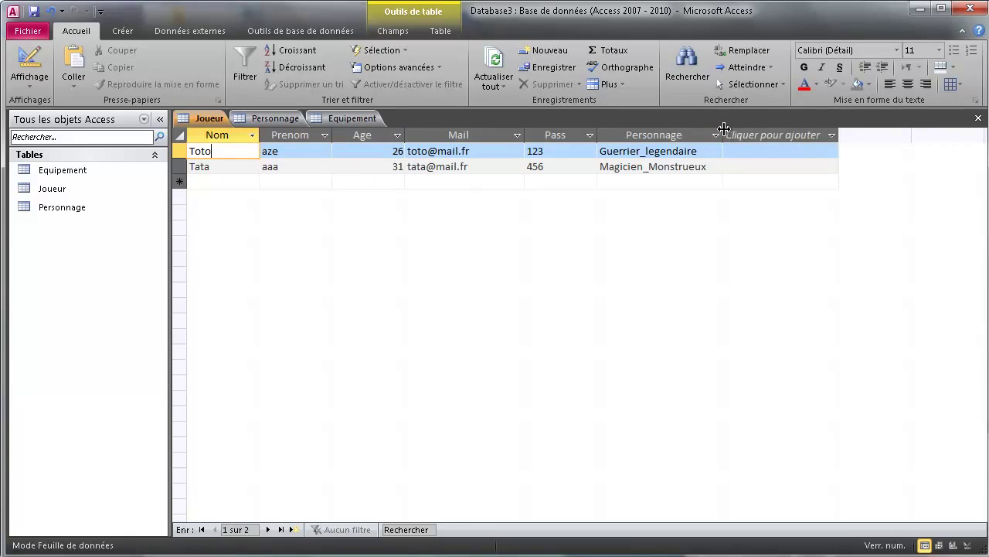
{"action": "left_click_drag", "start_coordinate": [724, 136], "coordinate": [748, 135]}
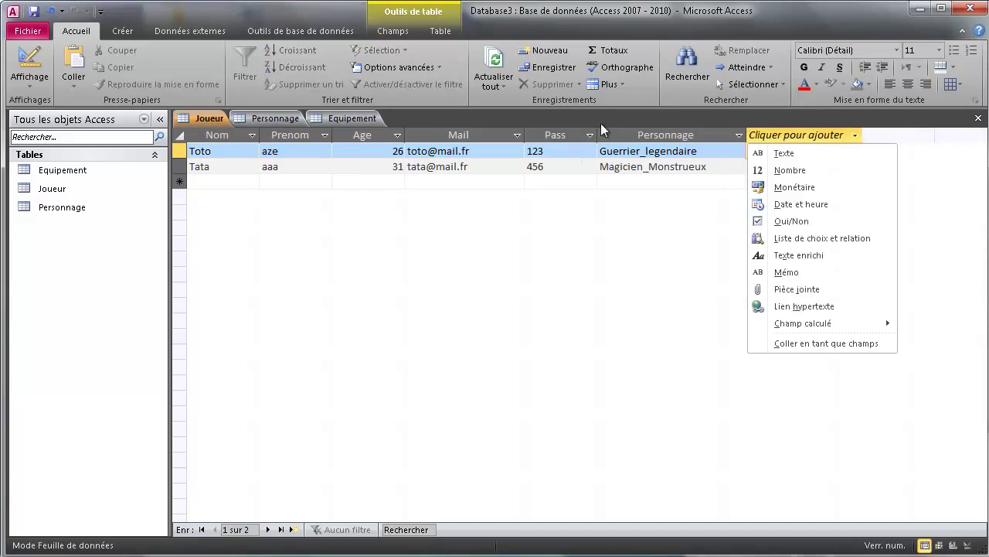
- Add a third player with name, first name, age 25, e-mail, password and Personnage Sans_nom
{"action": "left_click", "coordinate": [214, 186]}
{"action": "left_click", "coordinate": [218, 184]}
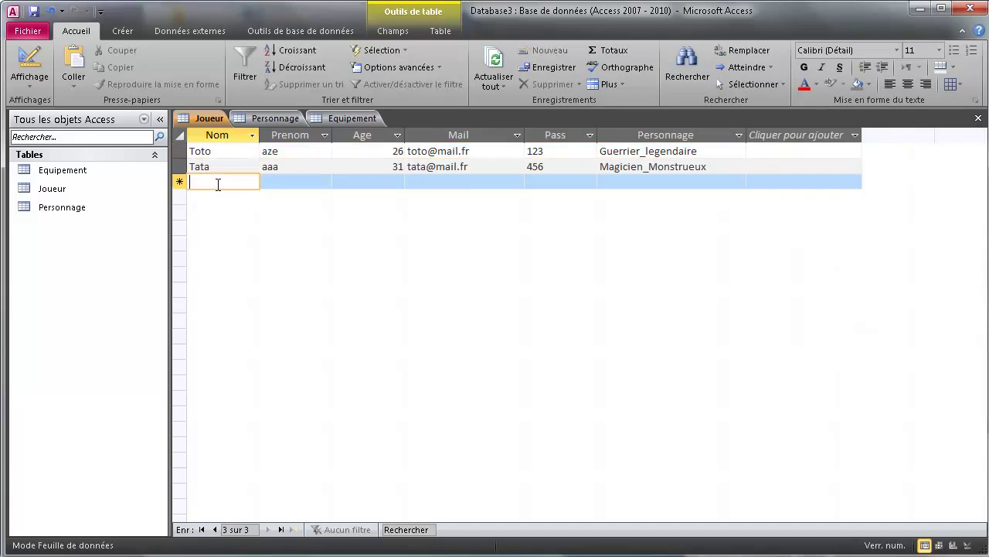
{"action": "type", "text": "Tutu"}
{"action": "key", "text": "Tab"}
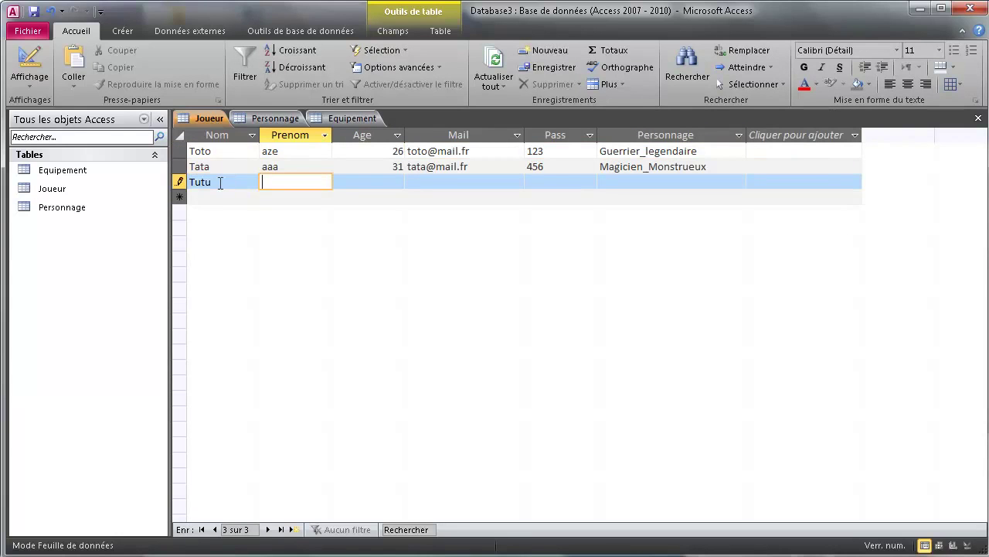
{"action": "type", "text": "azertyuiop"}
{"action": "key", "text": "Tab"}
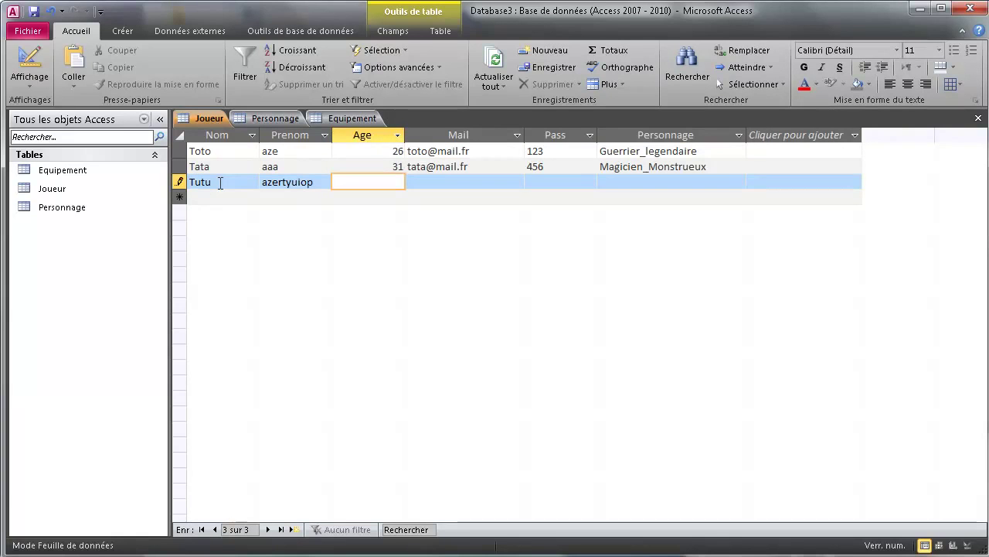
{"action": "type", "text": "25"}
{"action": "key", "text": "Tab"}
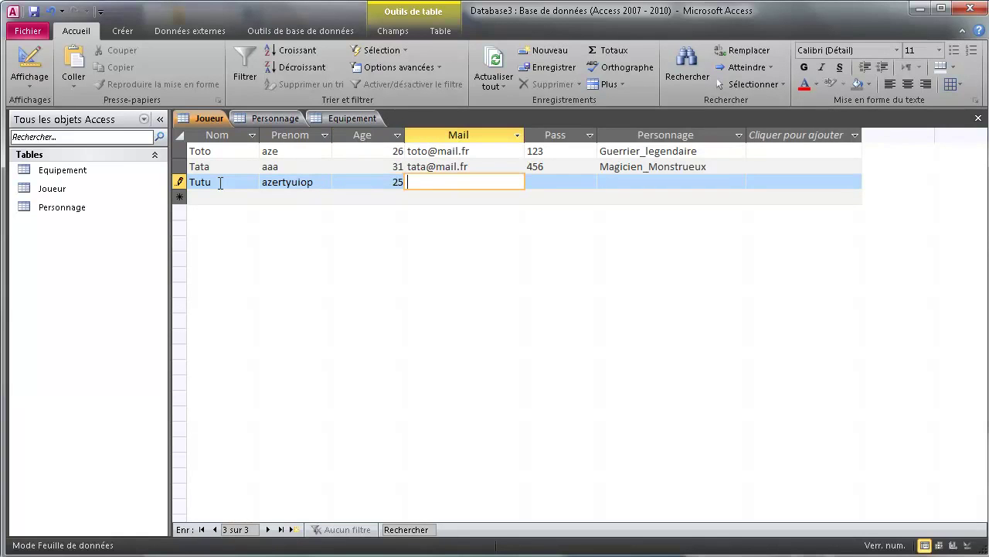
{"action": "type", "text": "tut"}
{"action": "type", "text": "@g"}
{"action": "type", "text": "mail.fr"}
{"action": "key", "text": "Tab"}
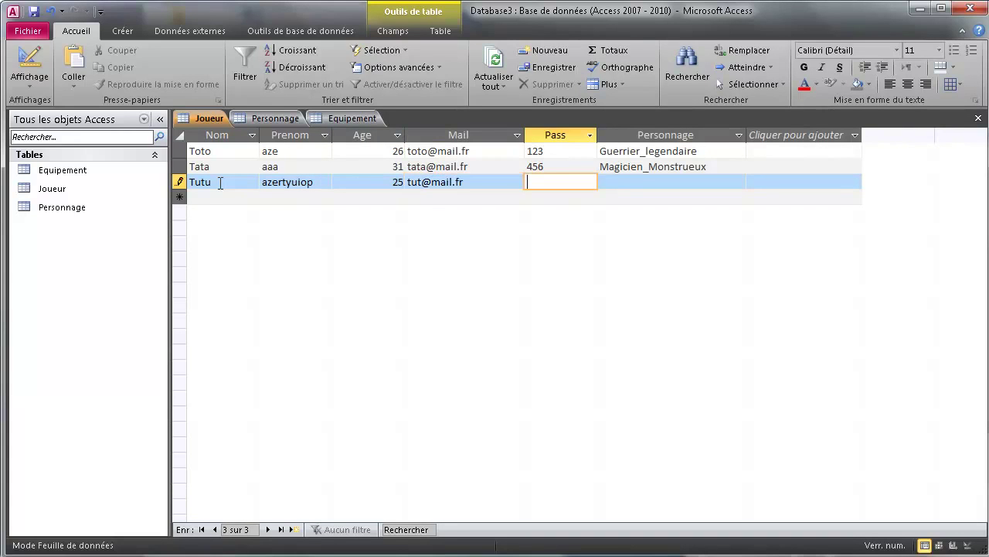
{"action": "type", "text": "789"}
{"action": "key", "text": "Tab"}
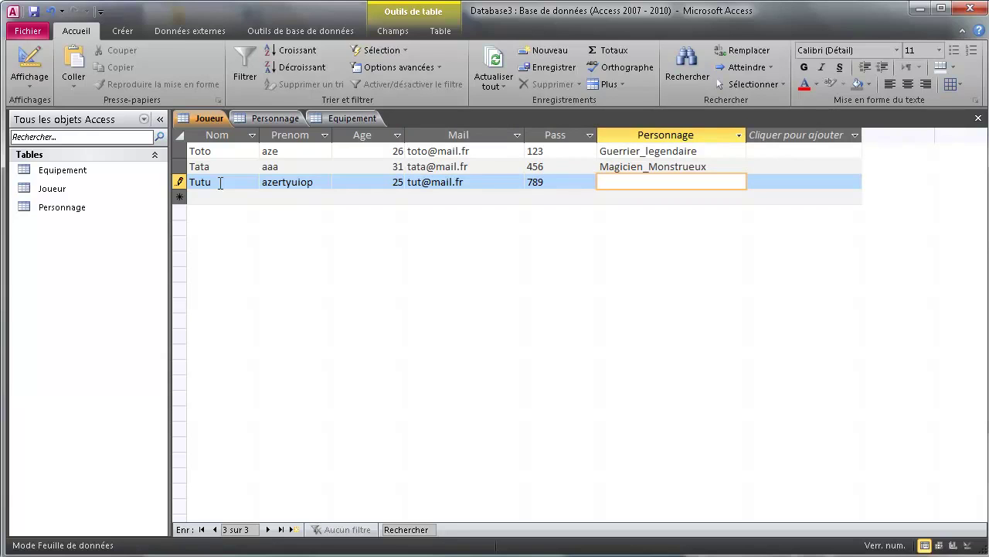
{"action": "type", "text": "Sans_nom"}
{"action": "key", "text": "Tab"}
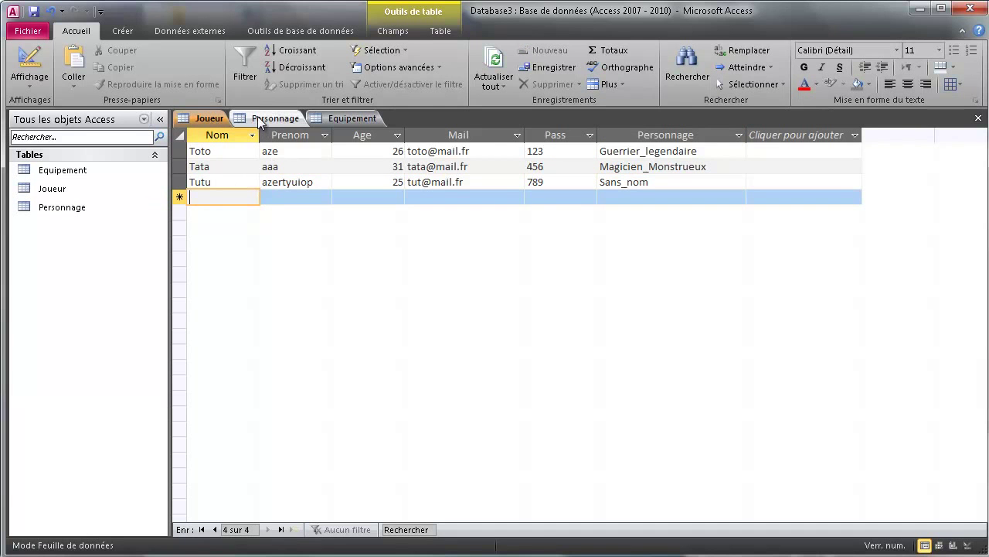
- Open Personnage in design view and make its first field Nom, a required Texte field of size 60
{"action": "left_click", "coordinate": [260, 121]}
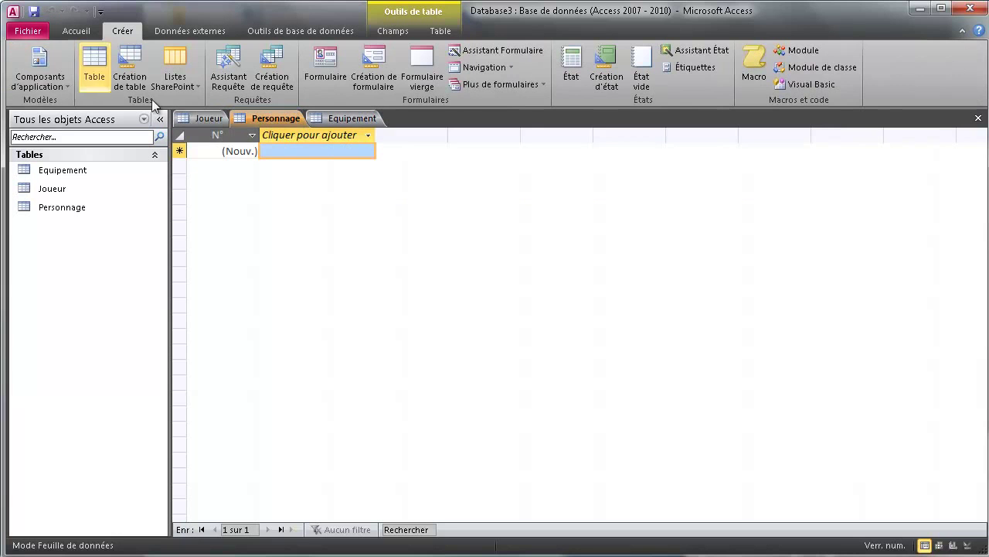
{"action": "left_click", "coordinate": [968, 545]}
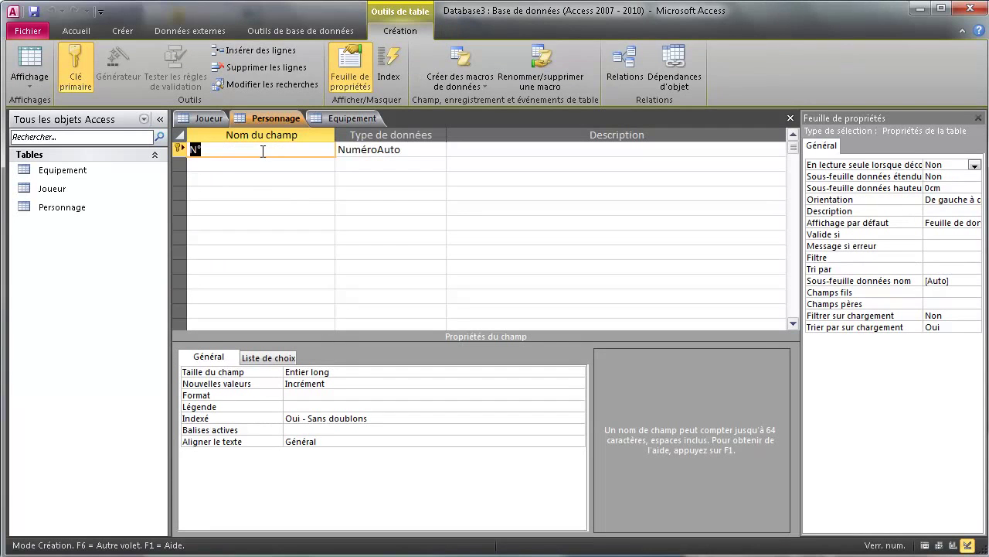
{"action": "type", "text": "Nom"}
{"action": "left_click", "coordinate": [438, 149]}
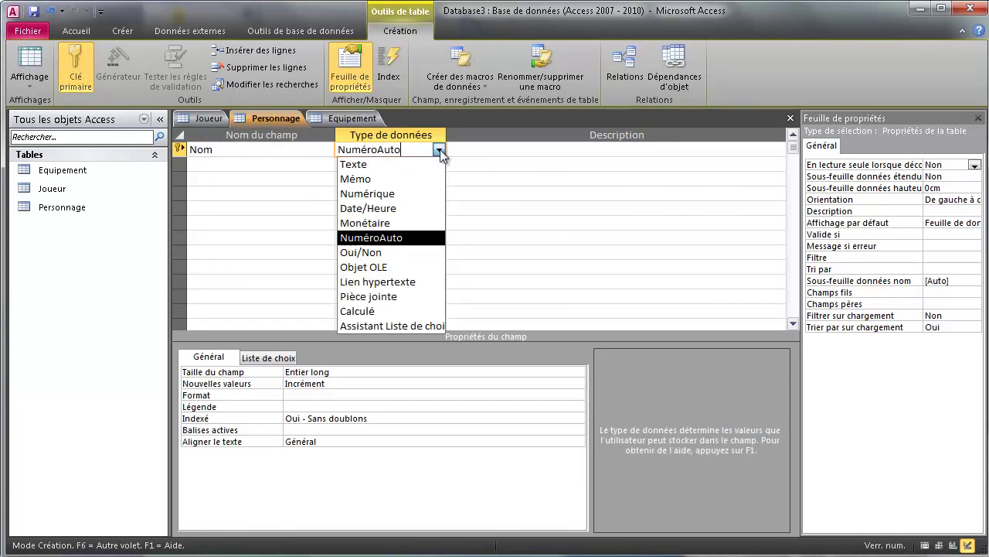
{"action": "left_click", "coordinate": [394, 165]}
{"action": "left_click", "coordinate": [227, 372]}
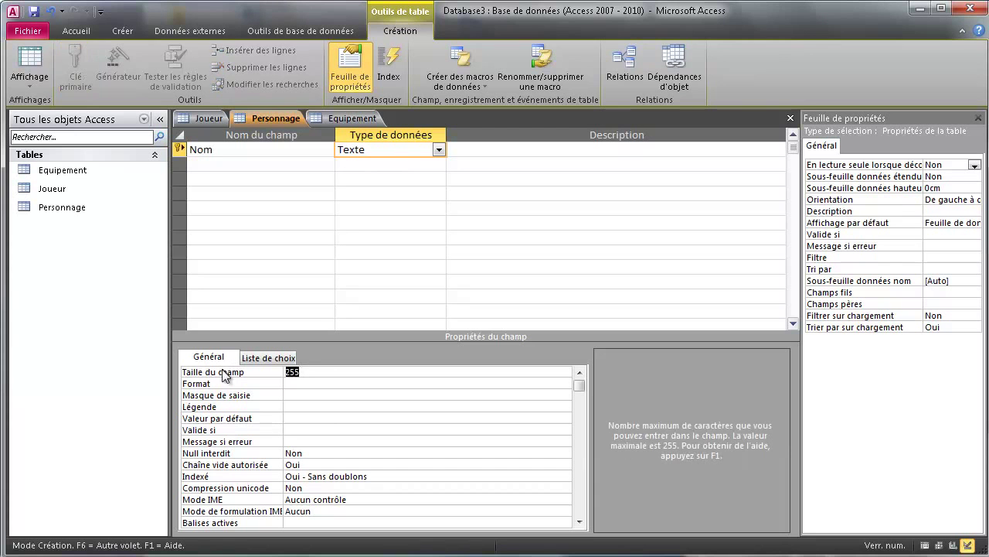
{"action": "type", "text": "60"}
{"action": "left_click", "coordinate": [316, 454]}
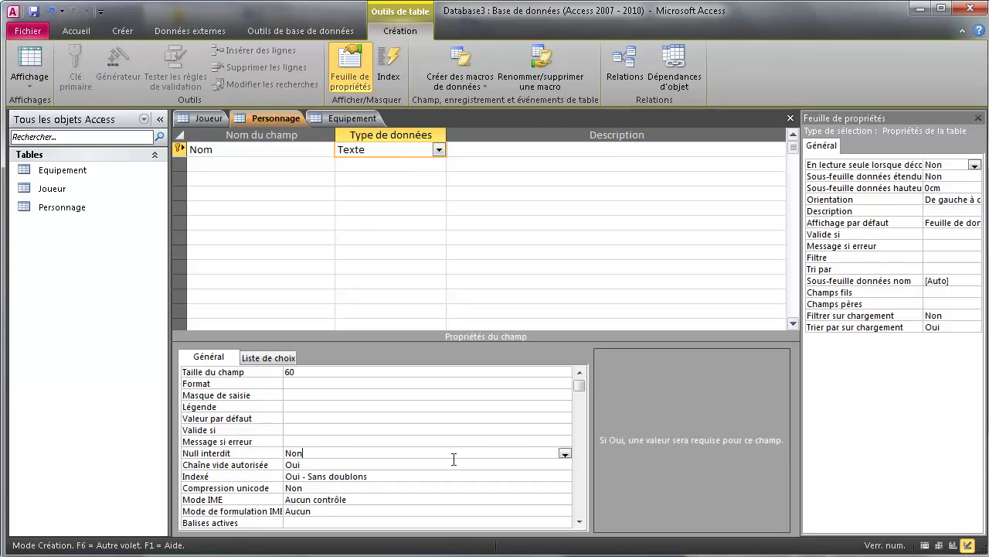
{"action": "left_click", "coordinate": [568, 455]}
{"action": "left_click", "coordinate": [340, 463]}
- Check Nom's indexing setting and return to the Personnage table design
{"action": "left_click_drag", "start_coordinate": [308, 479], "coordinate": [353, 514]}
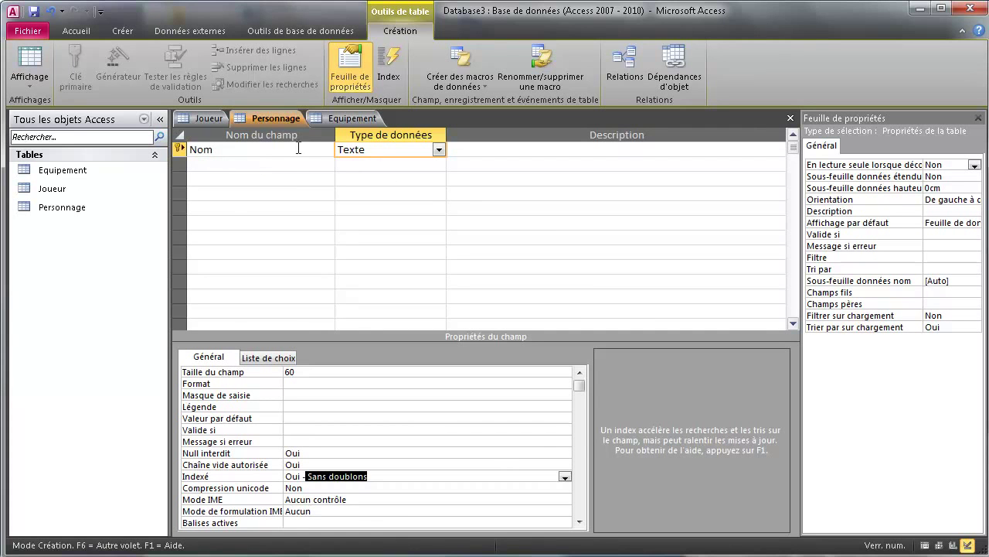
{"action": "left_click", "coordinate": [208, 118]}
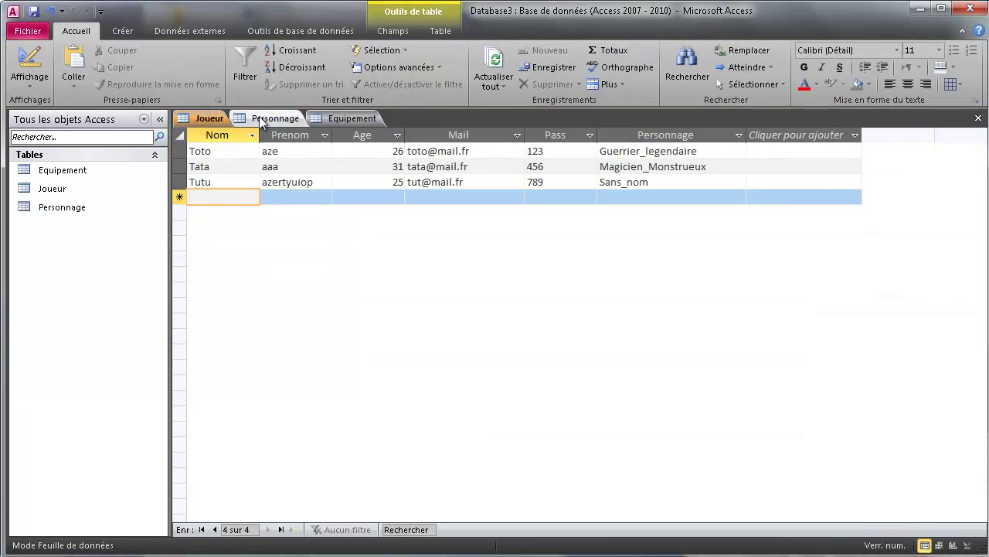
{"action": "left_click", "coordinate": [267, 117]}
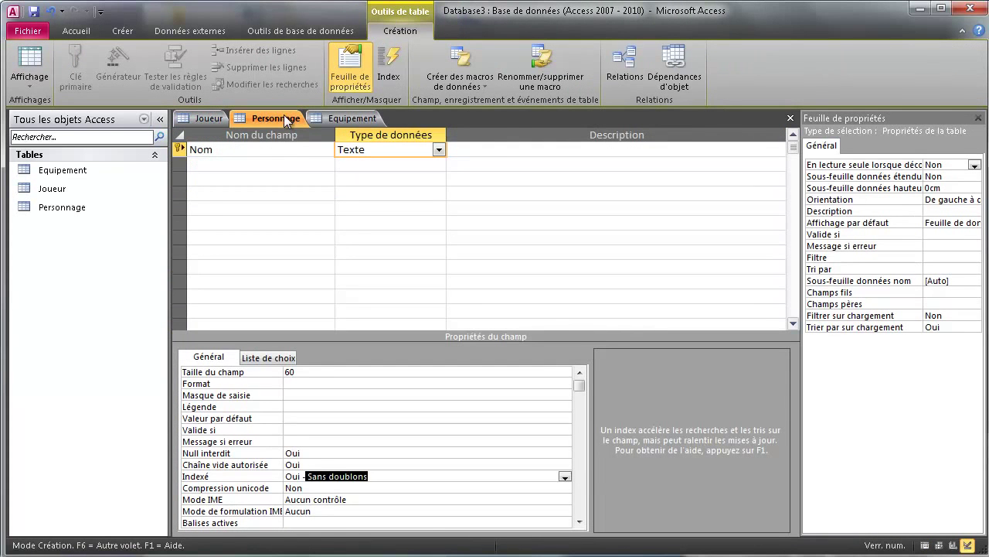
- Add a Race field as Texte with field size 60
{"action": "left_click", "coordinate": [237, 166]}
{"action": "type", "text": "R"}
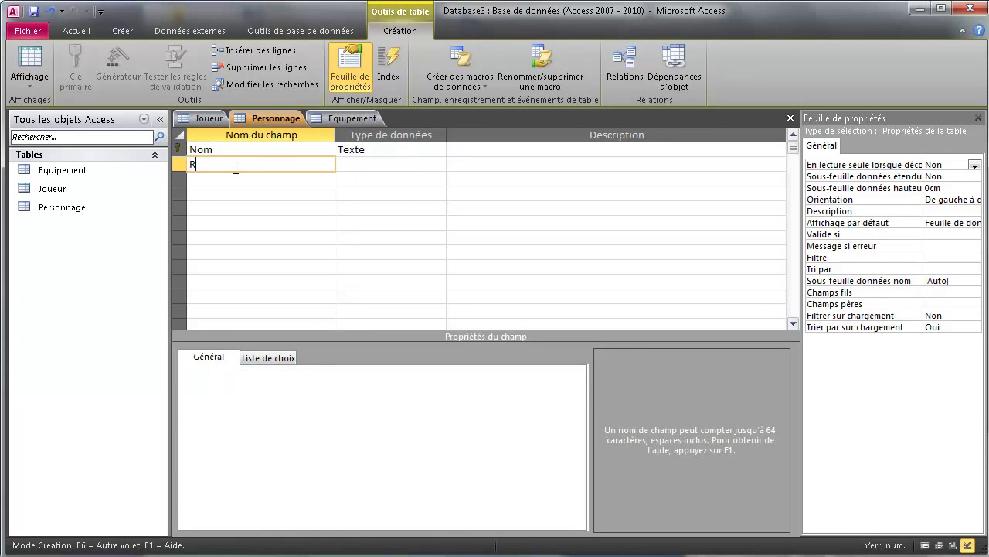
{"action": "type", "text": "ace"}
{"action": "left_click", "coordinate": [426, 166]}
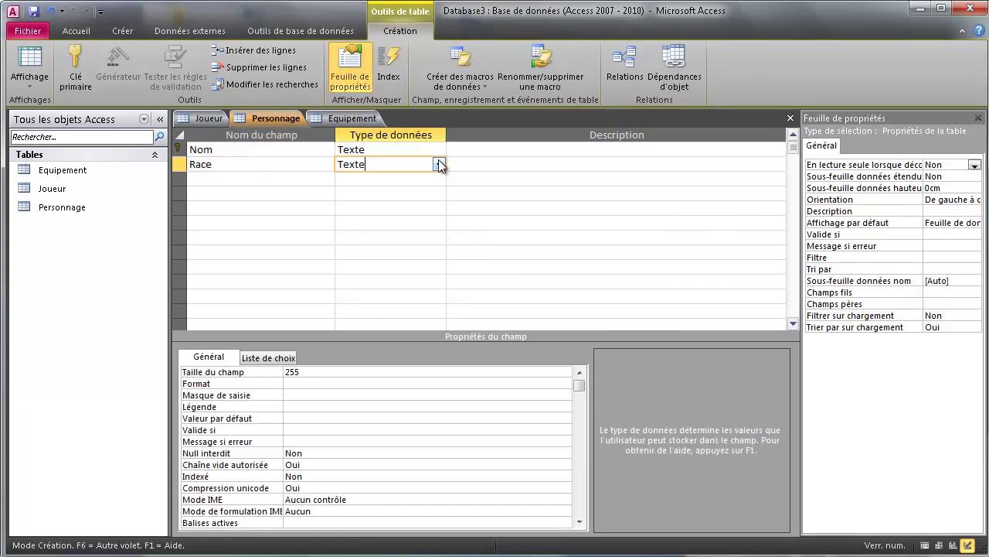
{"action": "left_click", "coordinate": [438, 164]}
{"action": "left_click", "coordinate": [261, 369]}
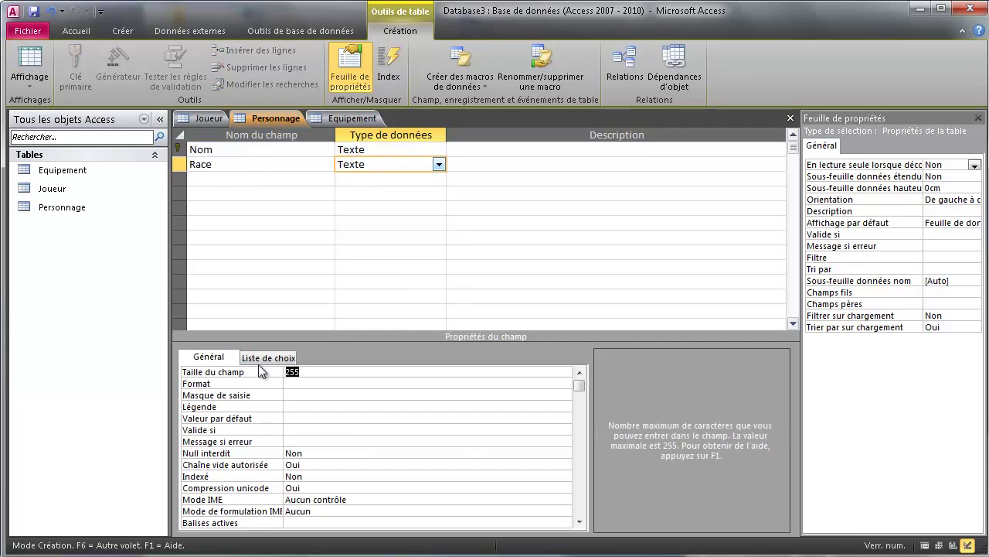
{"action": "type", "text": "60"}
- Add Niveau as a required Numérique field with default value 1
{"action": "left_click", "coordinate": [231, 179]}
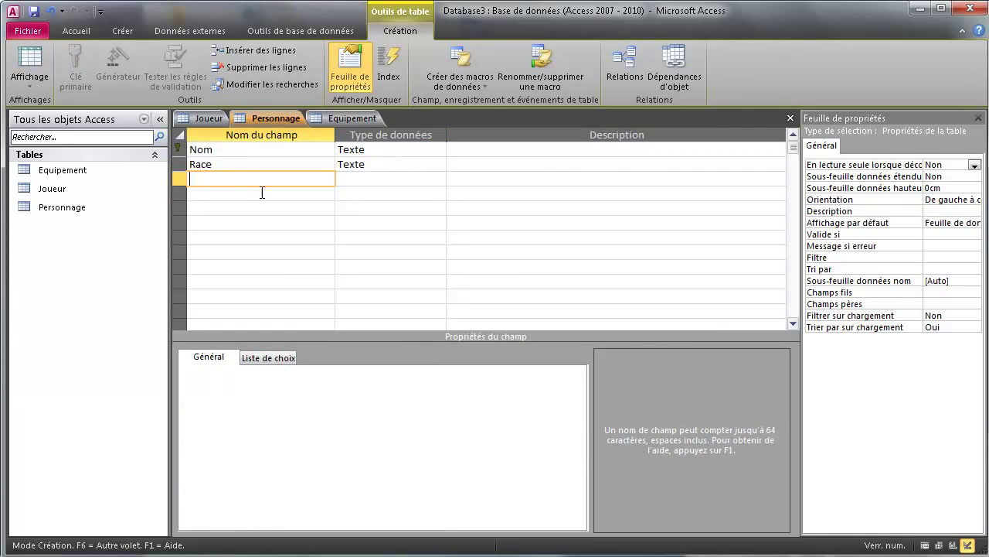
{"action": "type", "text": "Niveau"}
{"action": "left_click", "coordinate": [372, 179]}
{"action": "left_click", "coordinate": [438, 178]}
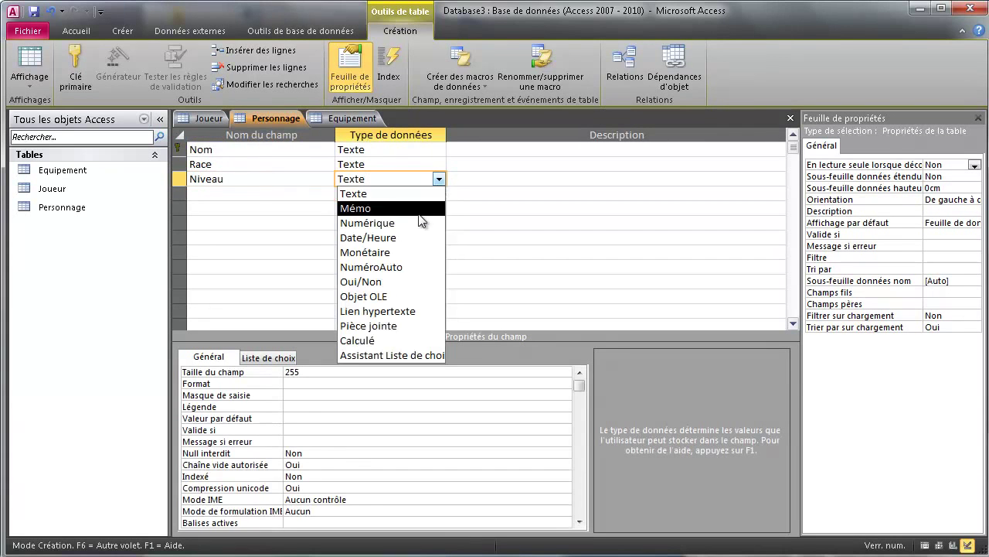
{"action": "left_click", "coordinate": [409, 224]}
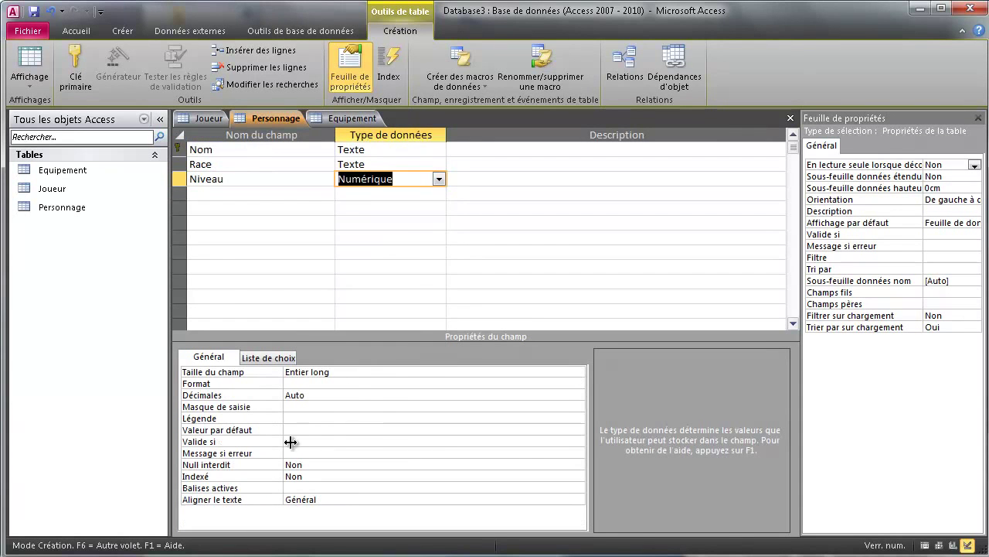
{"action": "left_click", "coordinate": [310, 465]}
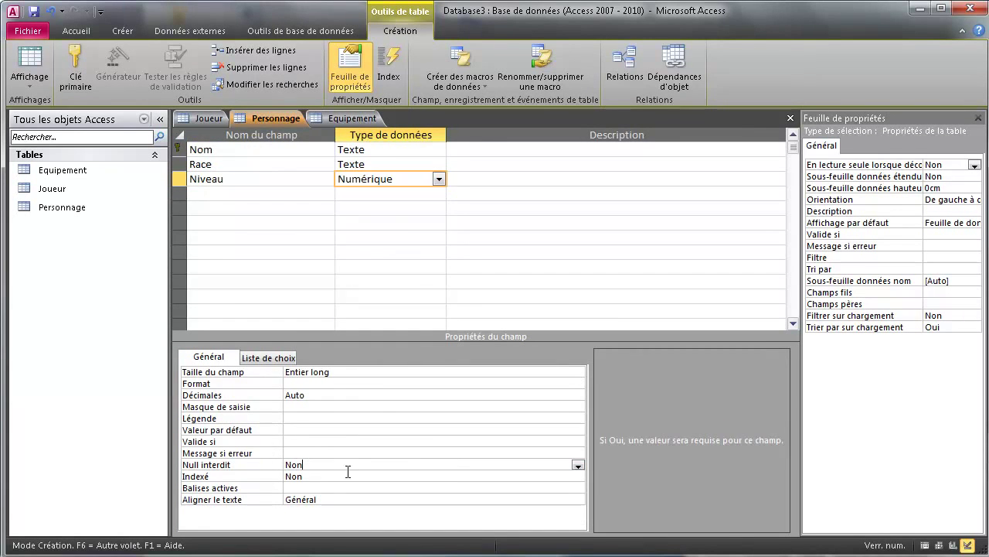
{"action": "left_click", "coordinate": [579, 464]}
{"action": "left_click", "coordinate": [371, 475]}
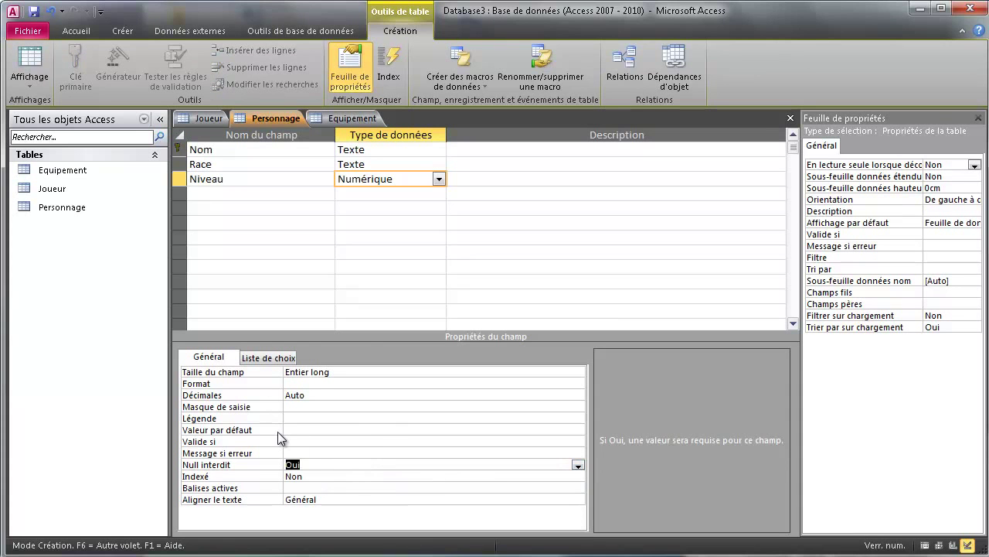
{"action": "left_click", "coordinate": [296, 429]}
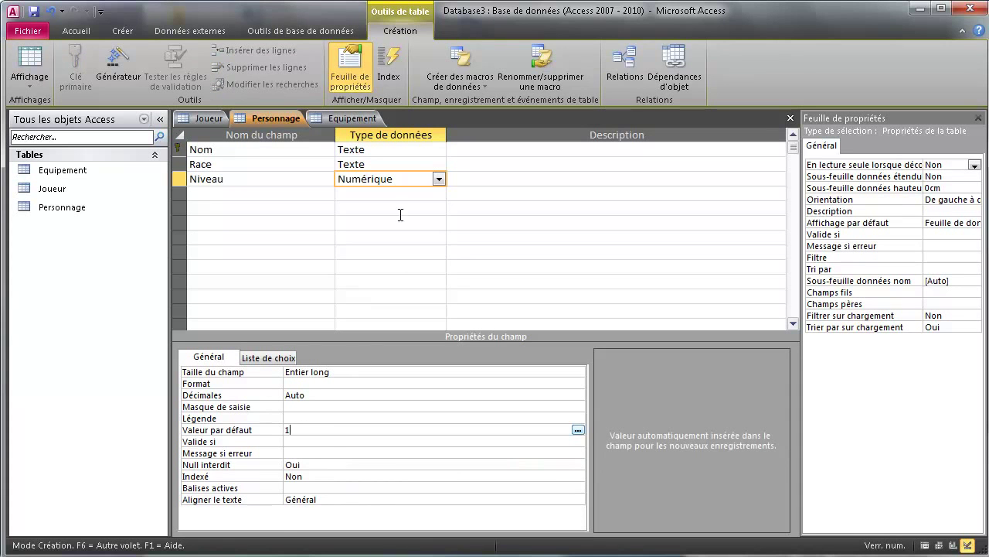
- Set Race's Null interdit to Oui so it is required
{"action": "left_click", "coordinate": [384, 164]}
{"action": "left_click", "coordinate": [309, 453]}
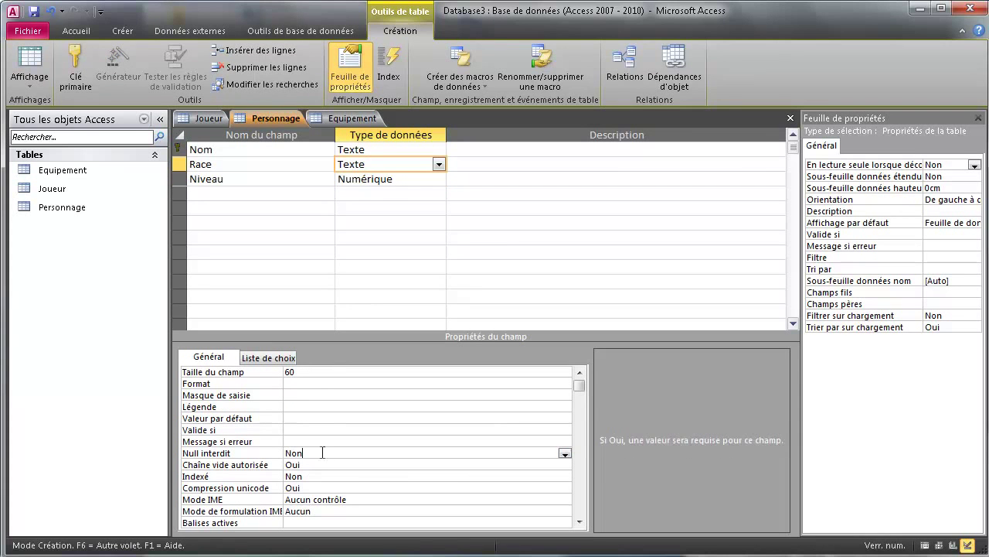
{"action": "left_click", "coordinate": [564, 454]}
{"action": "left_click", "coordinate": [387, 464]}
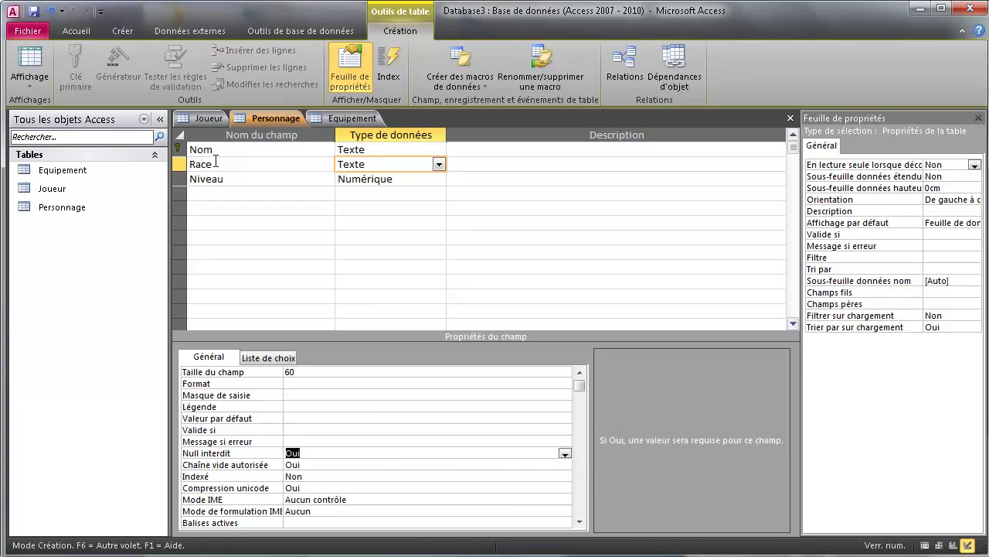
{"action": "left_click", "coordinate": [223, 192]}
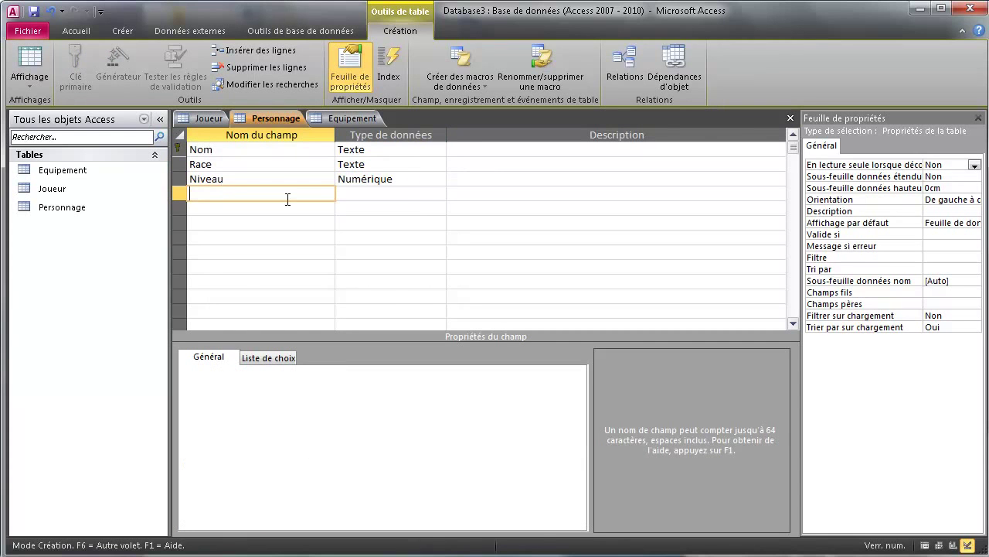
- Add Argent as a Numérique field and begin a validation rule with '>'
{"action": "type", "text": "Argent"}
{"action": "left_click", "coordinate": [360, 194]}
{"action": "left_click", "coordinate": [439, 193]}
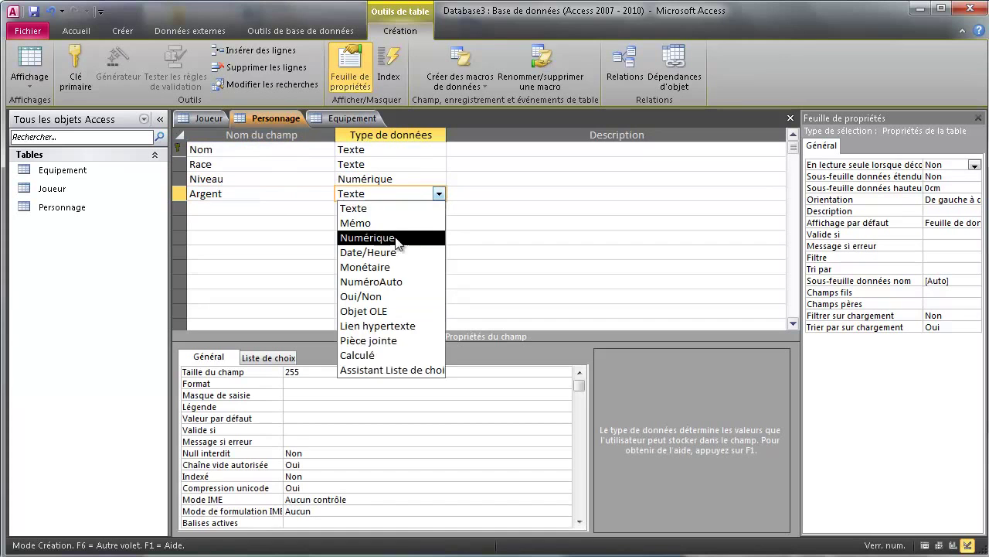
{"action": "left_click", "coordinate": [386, 238]}
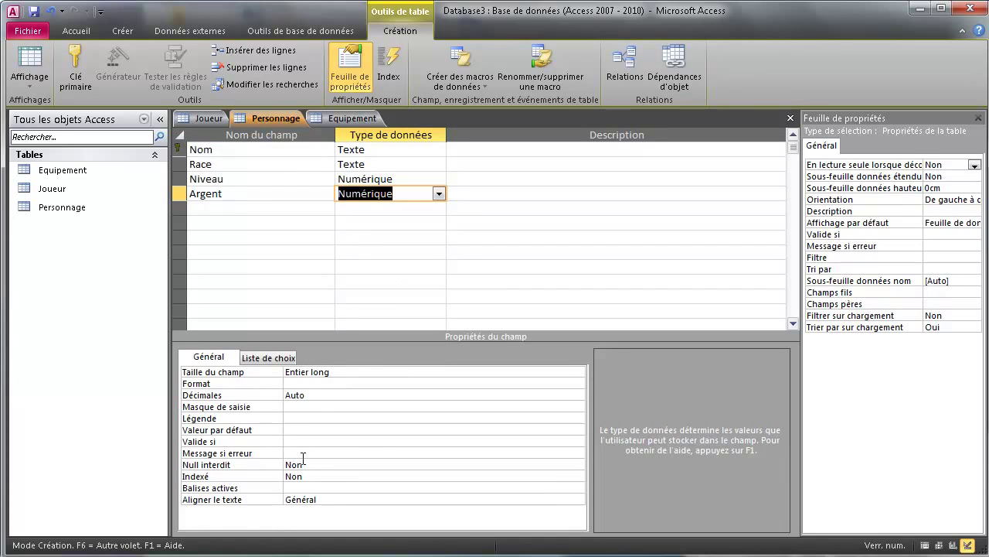
{"action": "left_click", "coordinate": [303, 439]}
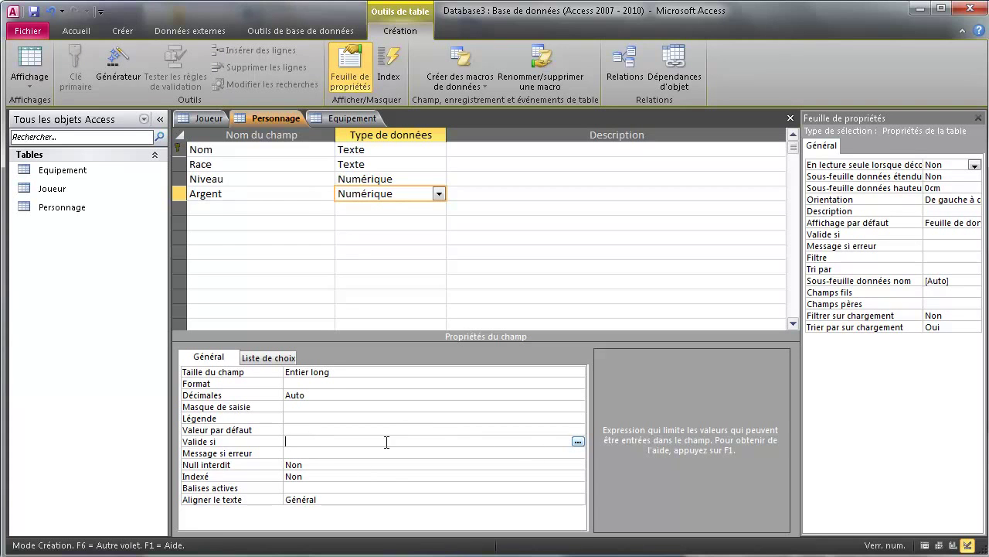
{"action": "type", "text": ">"}
- Make Argent required with a default value of 0
{"action": "left_click", "coordinate": [344, 464]}
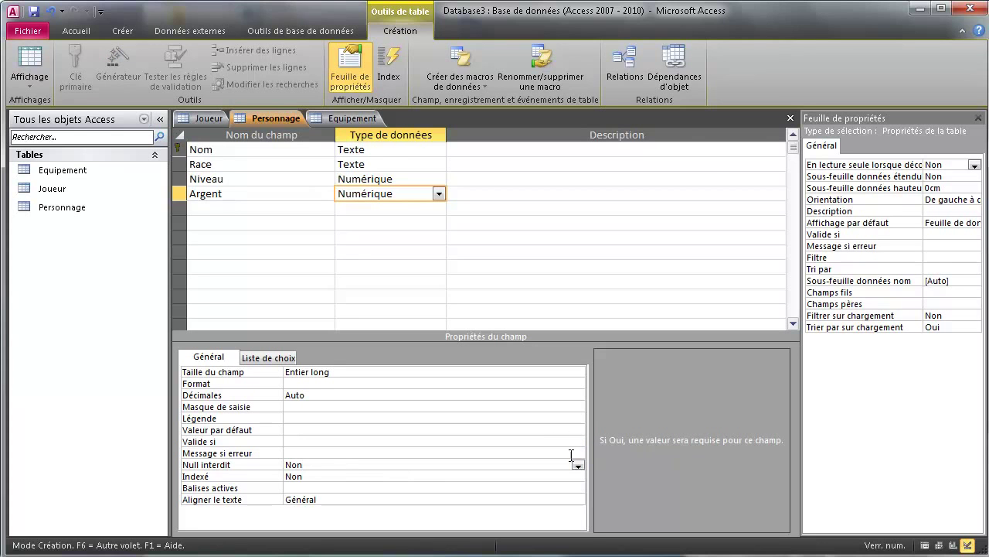
{"action": "left_click", "coordinate": [577, 464]}
{"action": "left_click", "coordinate": [342, 475]}
{"action": "left_click", "coordinate": [300, 433]}
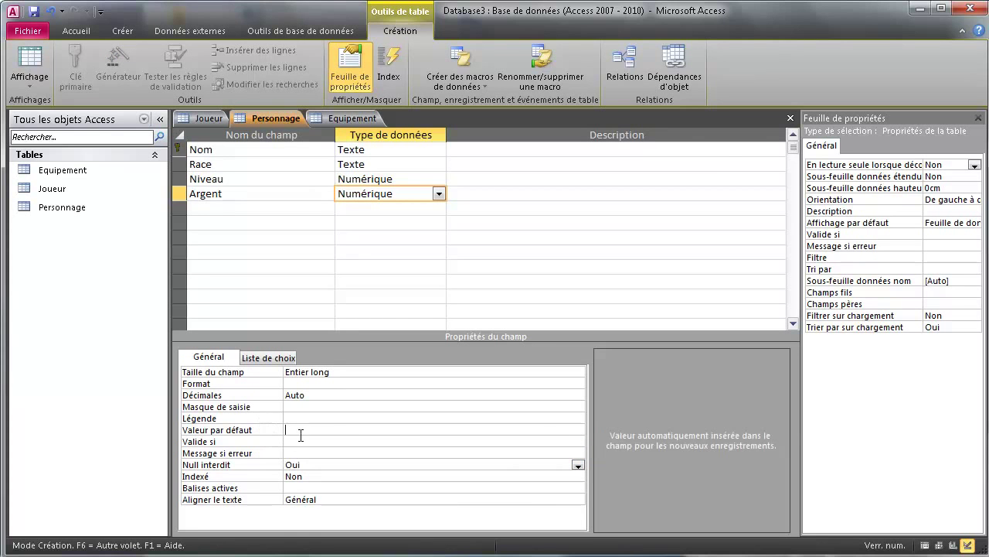
{"action": "type", "text": "0"}
{"action": "key", "text": "Return"}
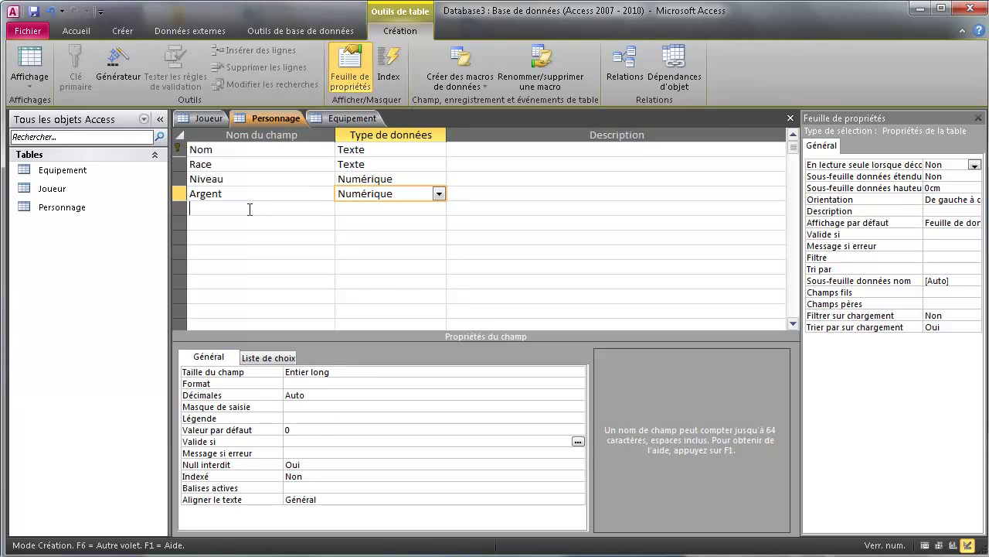
{"action": "left_click", "coordinate": [251, 209]}
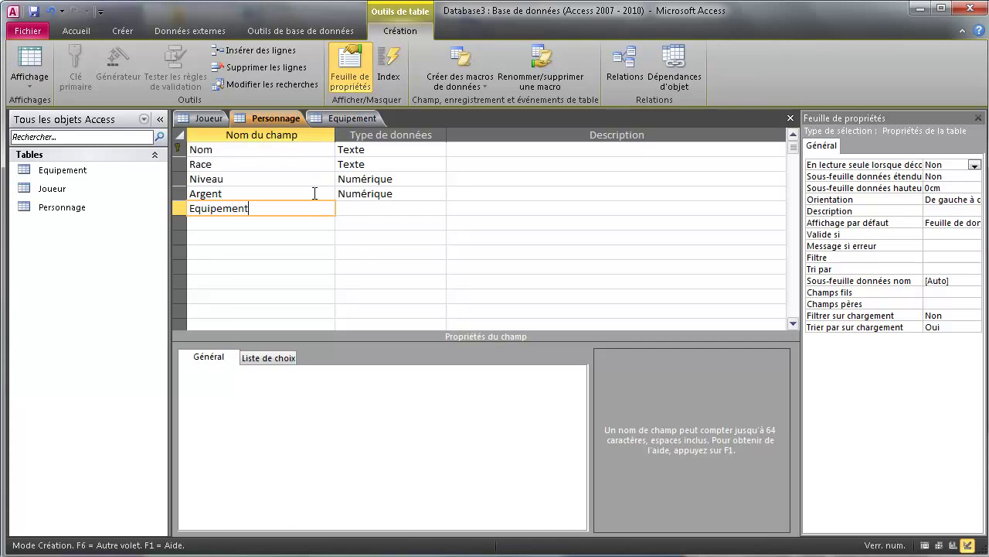
- Make Equipement a Texte field with field size 60 and Null interdit Oui
{"action": "left_click", "coordinate": [429, 205]}
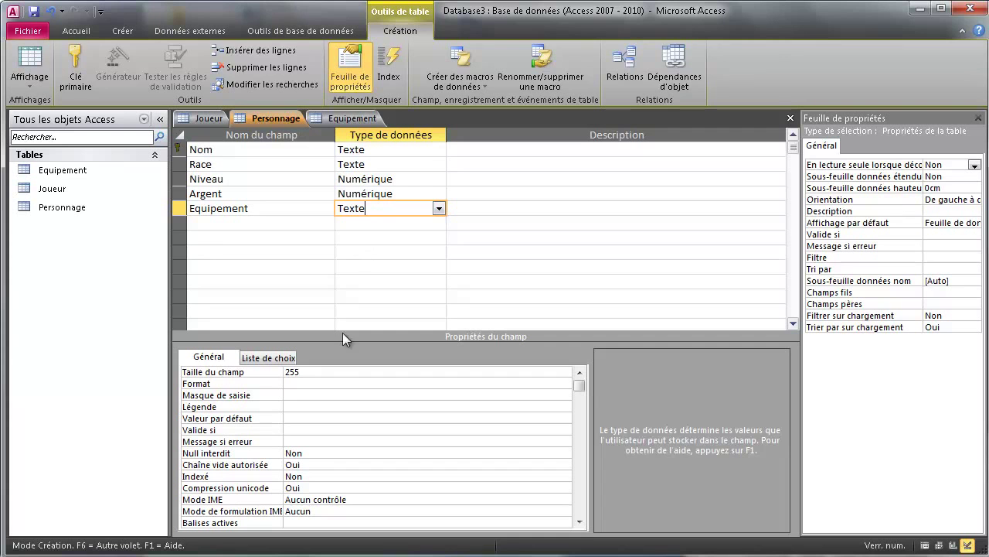
{"action": "left_click", "coordinate": [337, 373]}
{"action": "left_click", "coordinate": [265, 371]}
{"action": "type", "text": "60"}
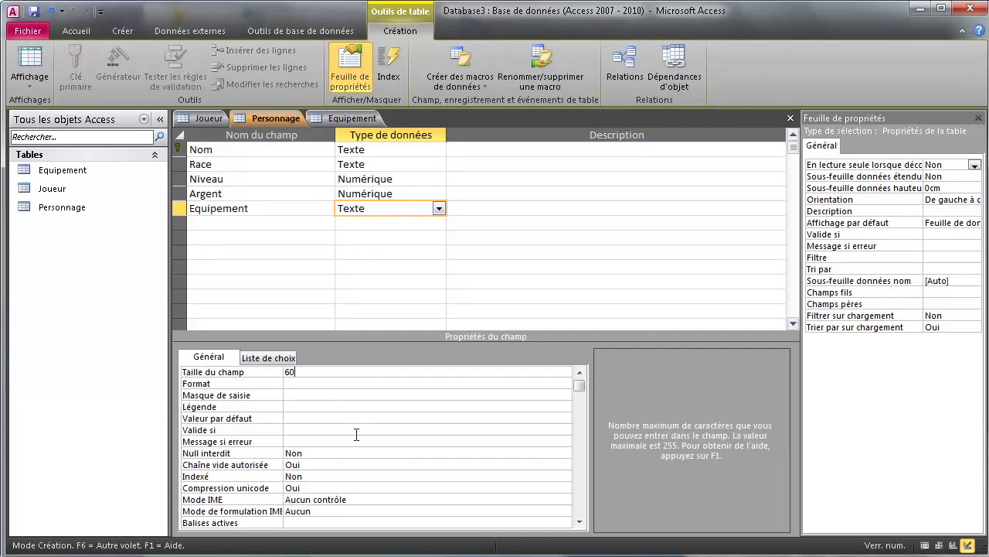
{"action": "left_click", "coordinate": [321, 453]}
{"action": "left_click", "coordinate": [565, 454]}
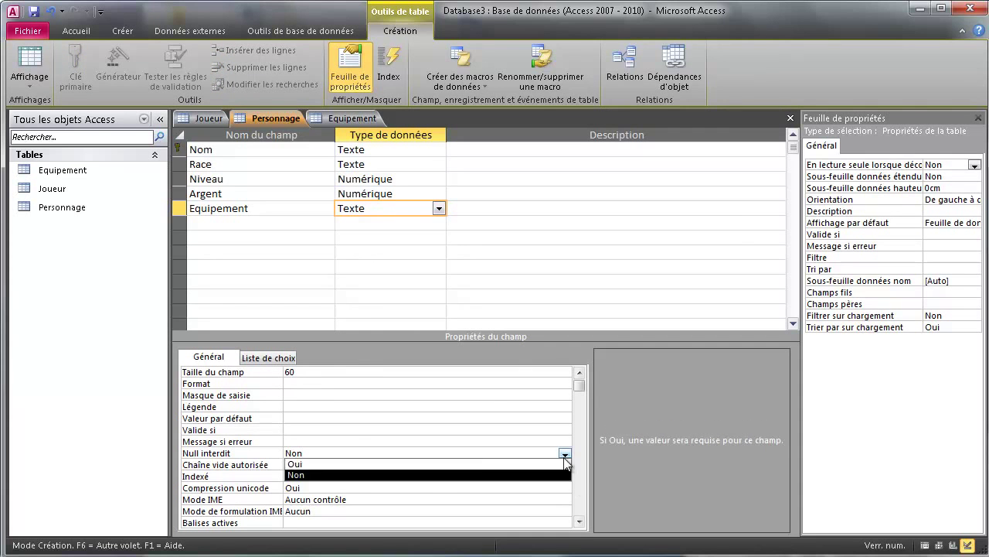
{"action": "left_click", "coordinate": [419, 465]}
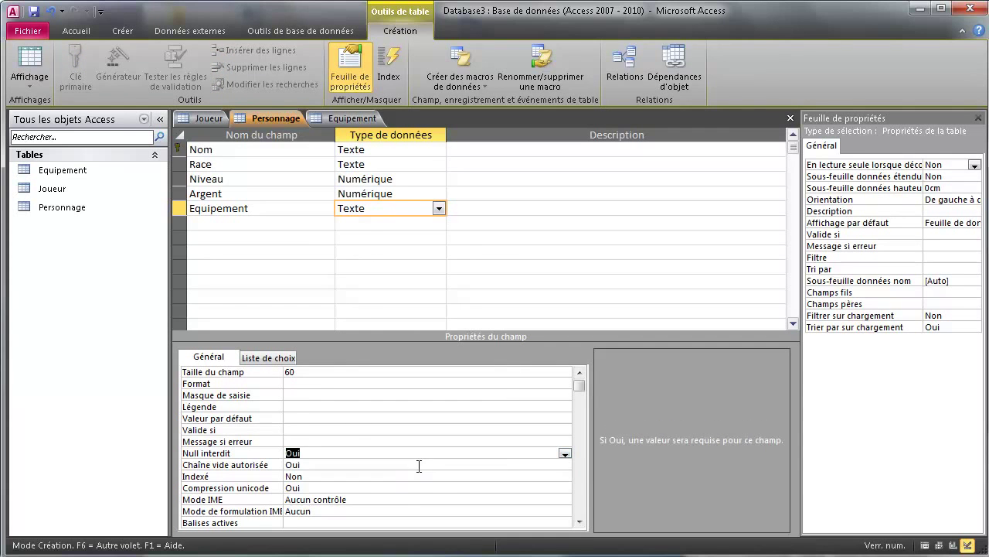
{"action": "left_click", "coordinate": [369, 222]}
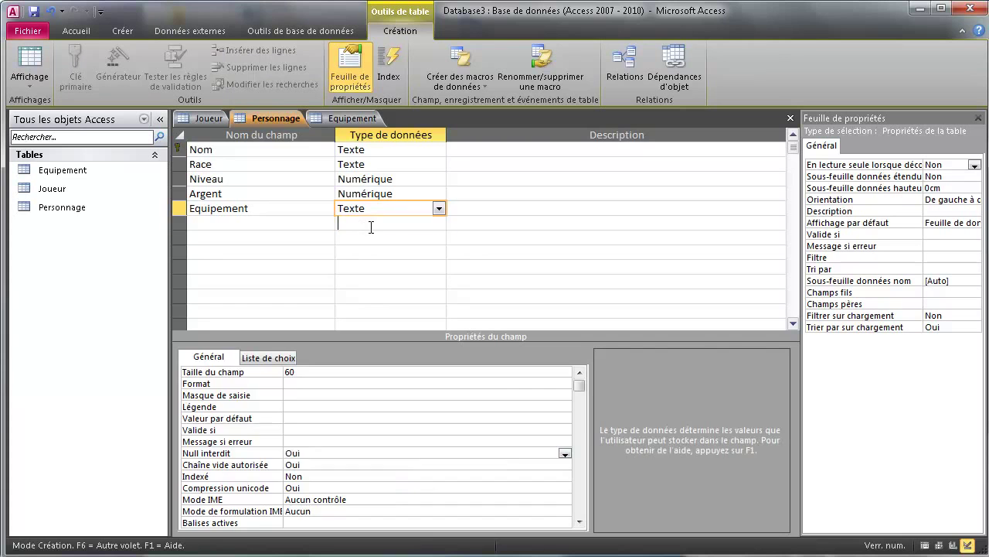
- Open Equipement in design view and rename its first field to Objet, typed Texte
{"action": "left_click", "coordinate": [349, 117]}
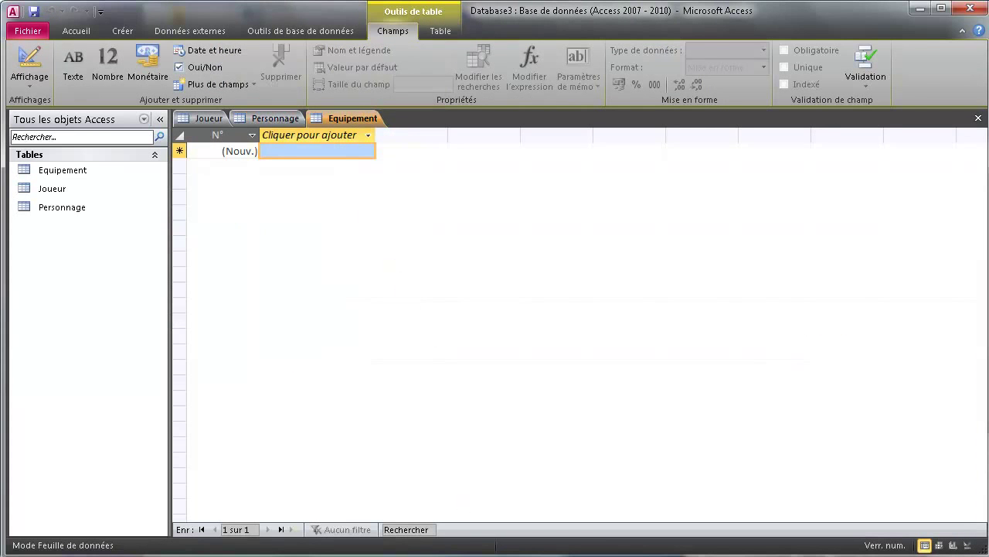
{"action": "left_click", "coordinate": [969, 545]}
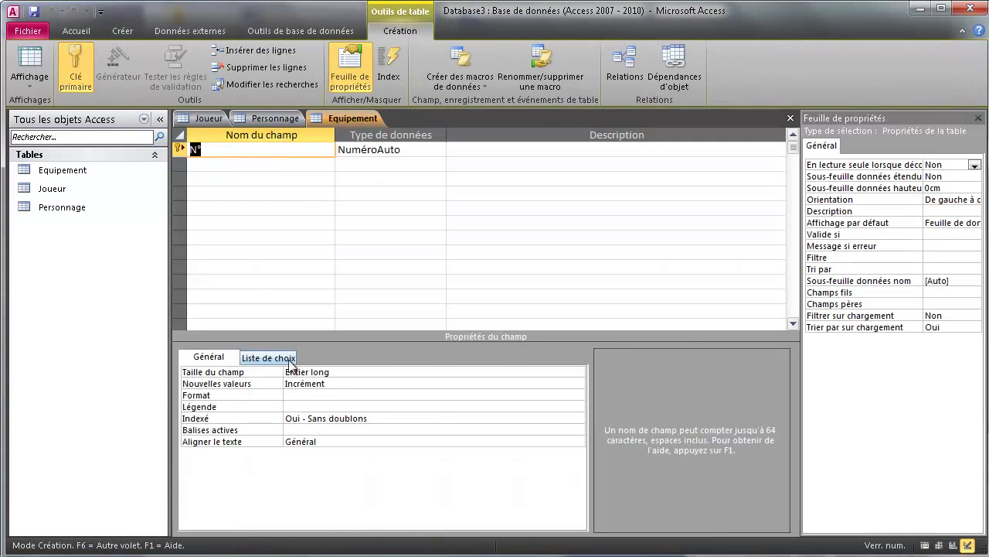
{"action": "type", "text": "NomObjet"}
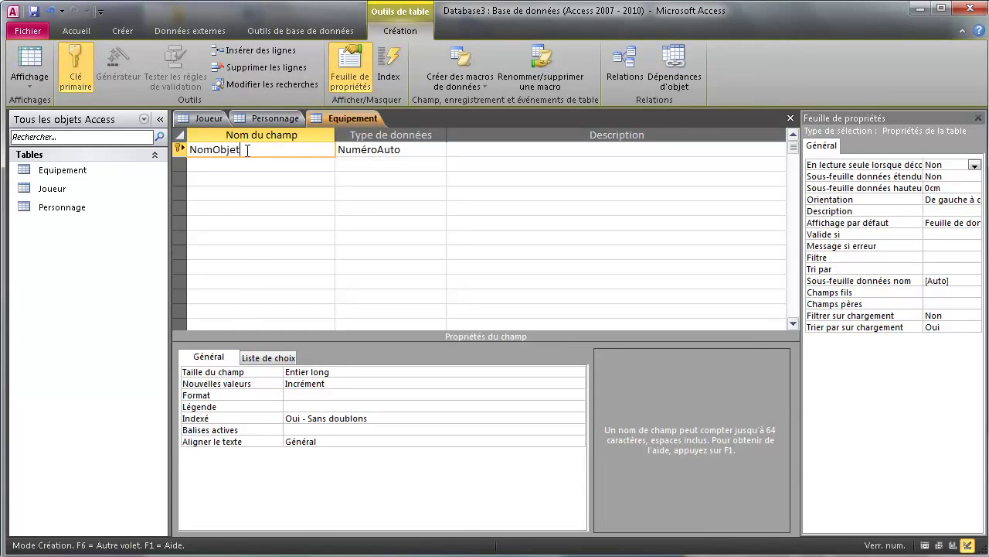
{"action": "left_click_drag", "start_coordinate": [213, 149], "coordinate": [190, 150]}
{"action": "key", "text": "Delete"}
{"action": "left_click", "coordinate": [443, 150]}
{"action": "left_click", "coordinate": [443, 150]}
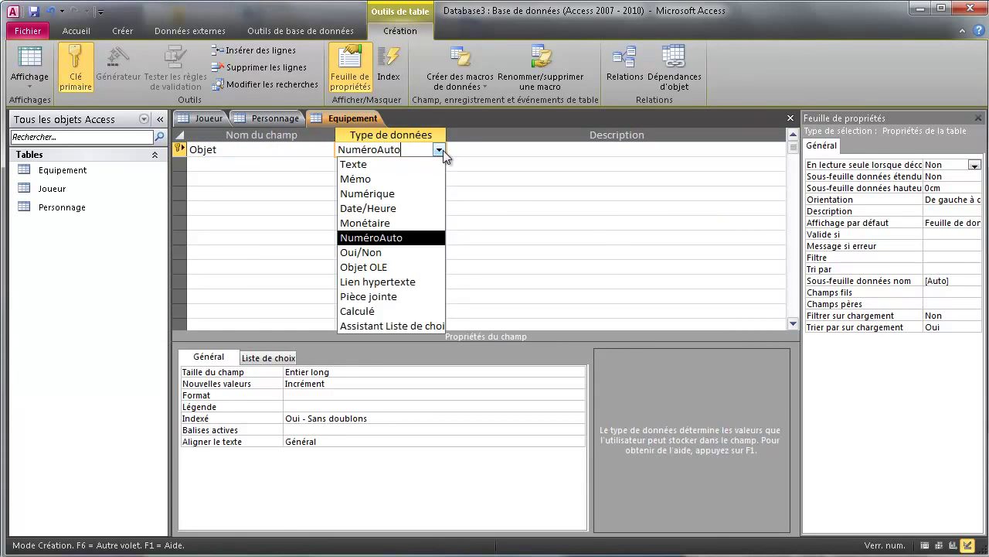
{"action": "left_click", "coordinate": [402, 166]}
- Set Objet's field size to 60 and Null interdit to Oui
{"action": "left_click", "coordinate": [254, 371]}
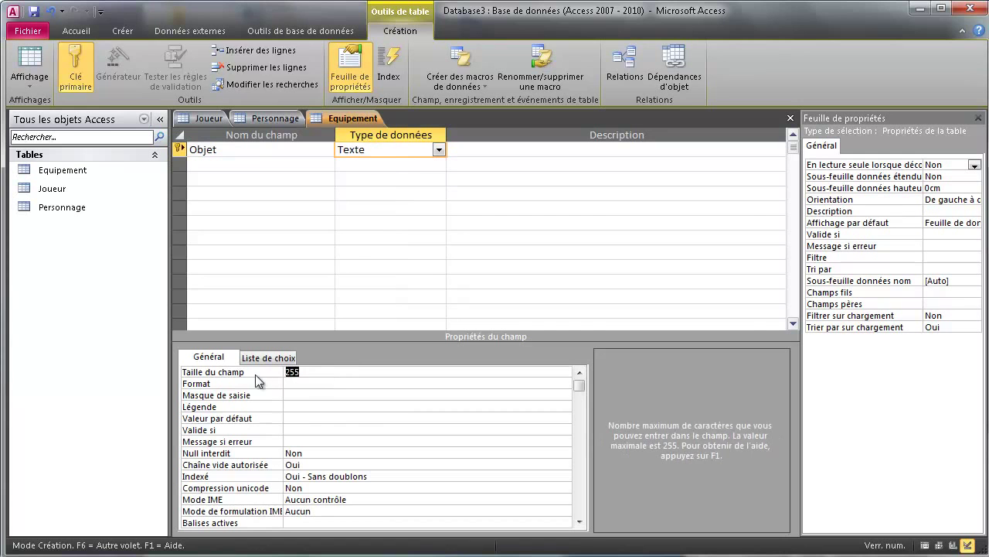
{"action": "type", "text": "60"}
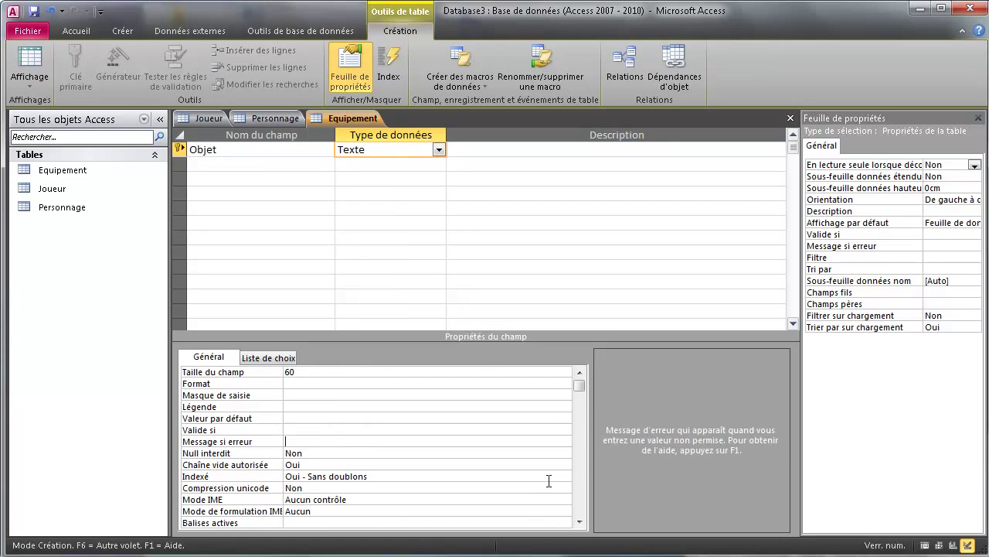
{"action": "left_click", "coordinate": [564, 455]}
{"action": "left_click", "coordinate": [566, 453]}
{"action": "left_click", "coordinate": [565, 452]}
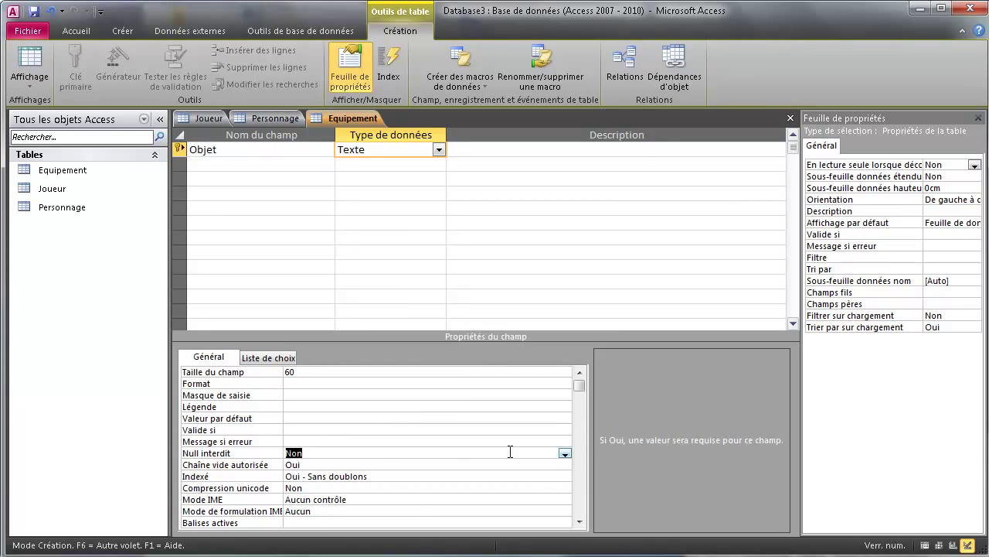
{"action": "left_click", "coordinate": [565, 453]}
{"action": "left_click", "coordinate": [361, 464]}
- Save the Personnage table design from its tab menu
{"action": "right_click", "coordinate": [338, 119]}
{"action": "left_click", "coordinate": [363, 129]}
{"action": "right_click", "coordinate": [276, 127]}
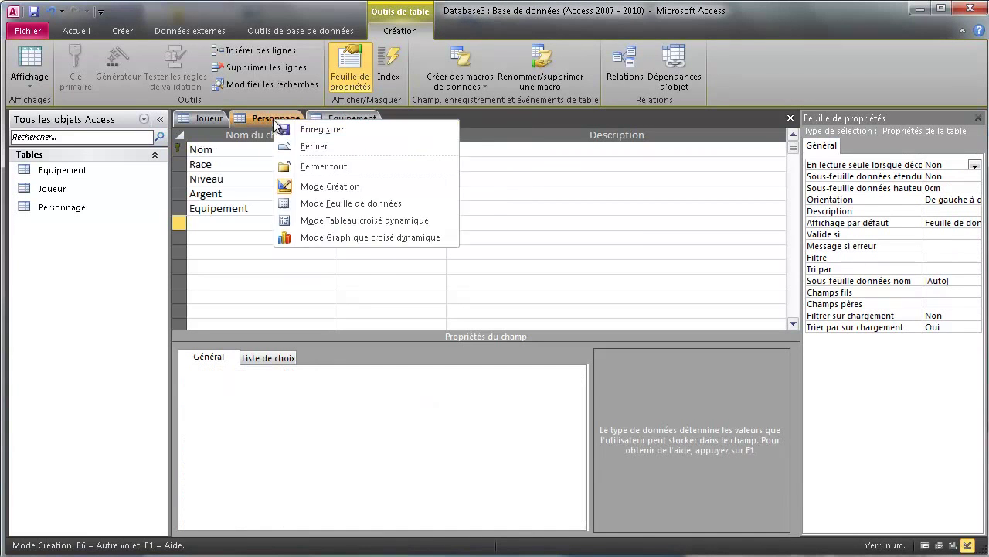
{"action": "left_click", "coordinate": [299, 128]}
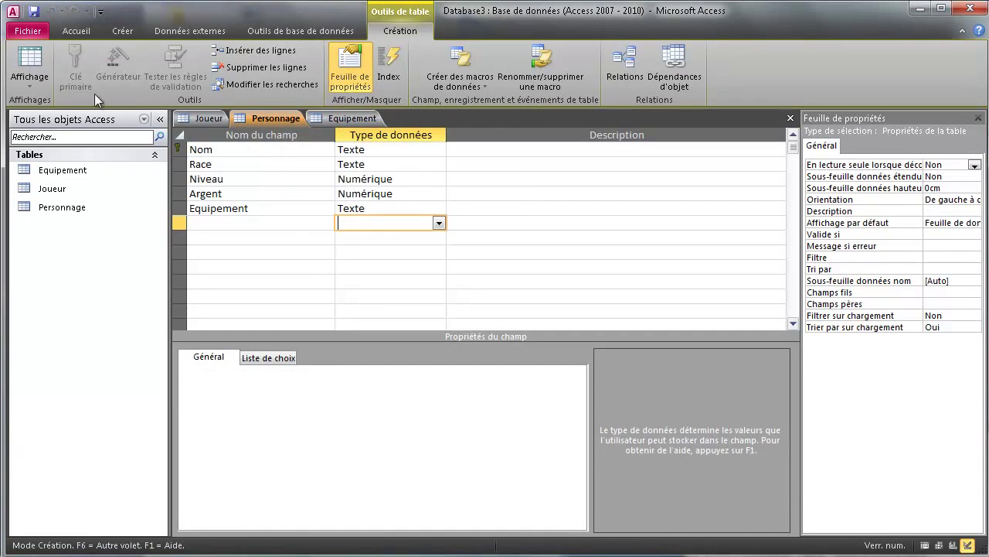
- In the Personnage datasheet, add Guerrier_legendaire copied from Joueur, with race Humain
{"action": "left_click", "coordinate": [37, 66]}
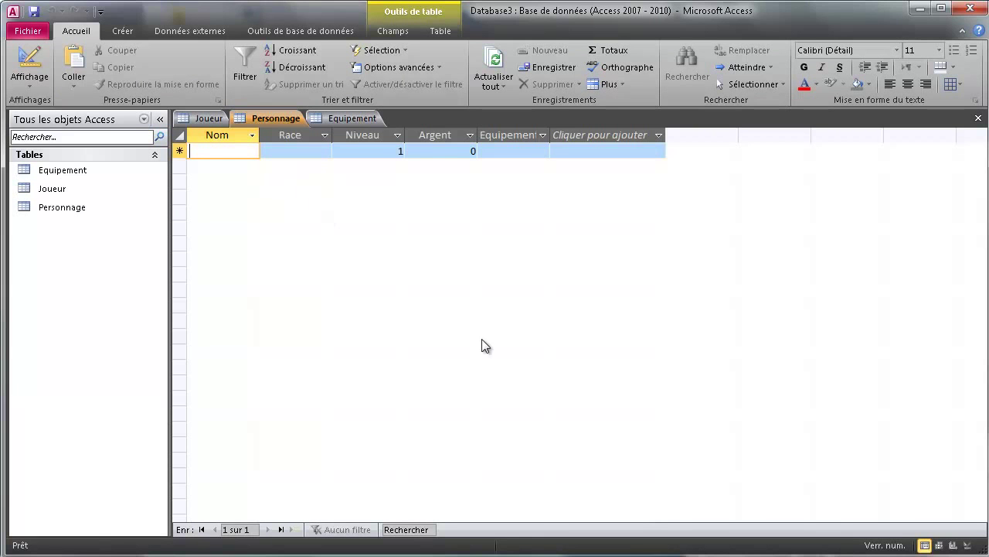
{"action": "left_click", "coordinate": [207, 118]}
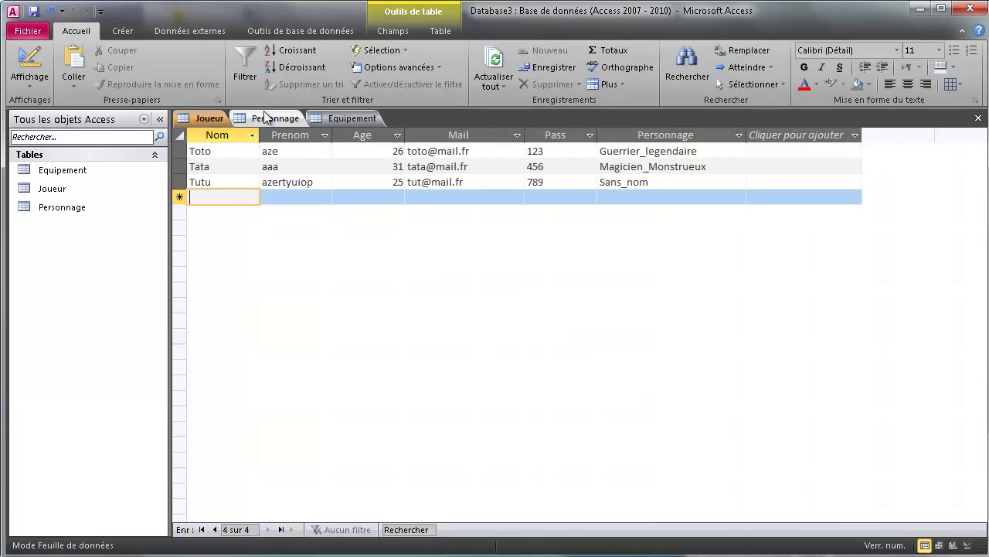
{"action": "left_click", "coordinate": [592, 154]}
{"action": "key", "text": "ctrl+c"}
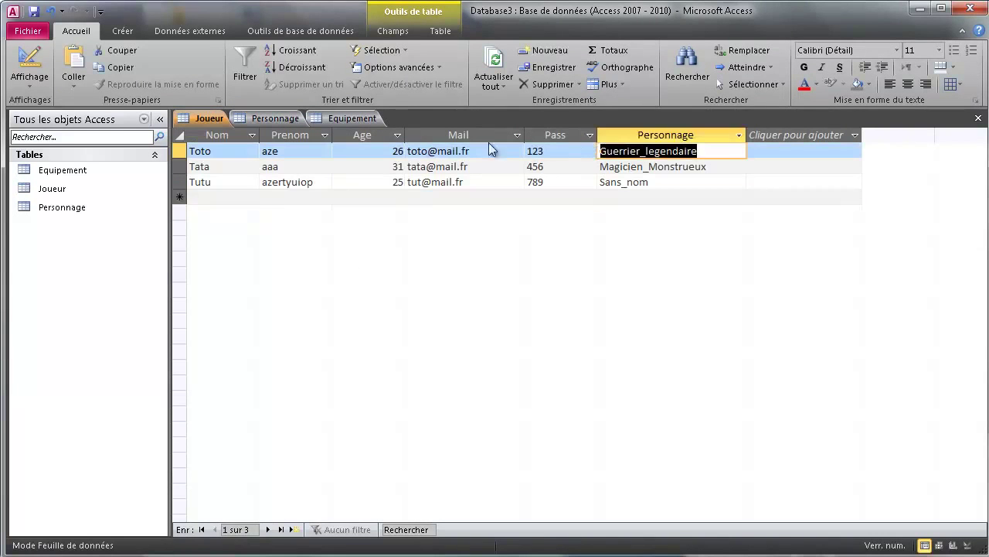
{"action": "left_click", "coordinate": [269, 119]}
{"action": "key", "text": "ctrl+v"}
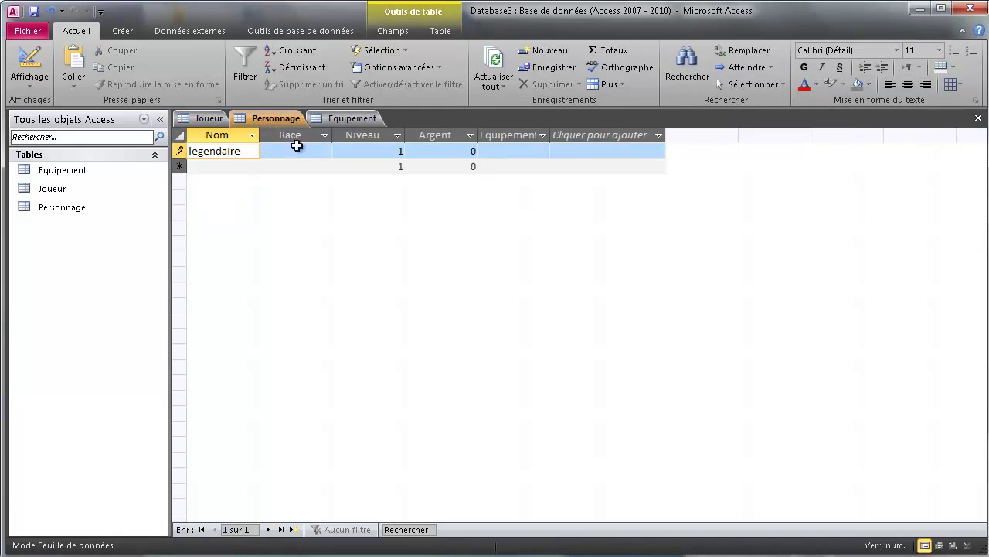
{"action": "left_click", "coordinate": [313, 150]}
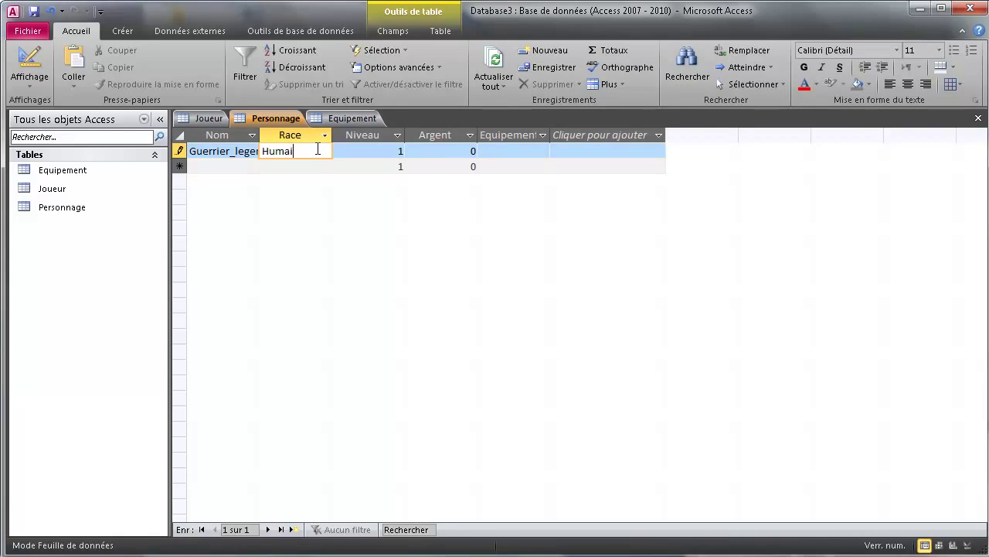
{"action": "left_click", "coordinate": [488, 151]}
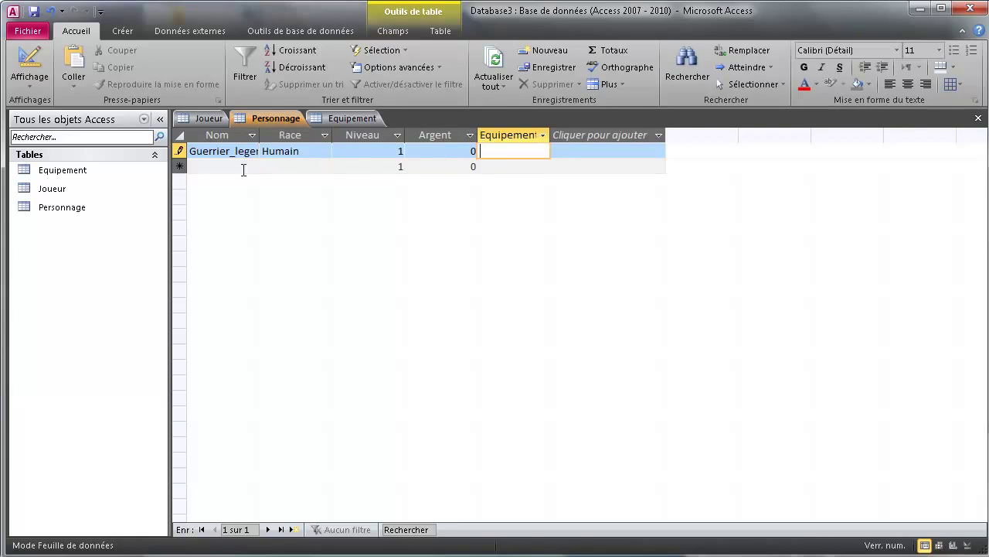
- Copy Magicien_Monstrueux from Joueur and begin a second Personnage record
{"action": "left_click", "coordinate": [219, 120]}
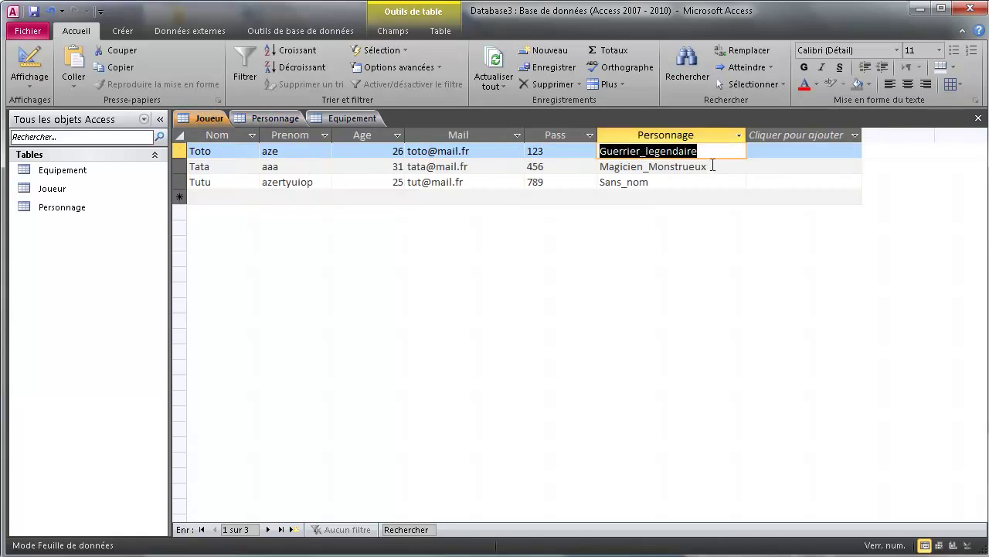
{"action": "left_click_drag", "start_coordinate": [712, 166], "coordinate": [599, 167]}
{"action": "left_click", "coordinate": [283, 122]}
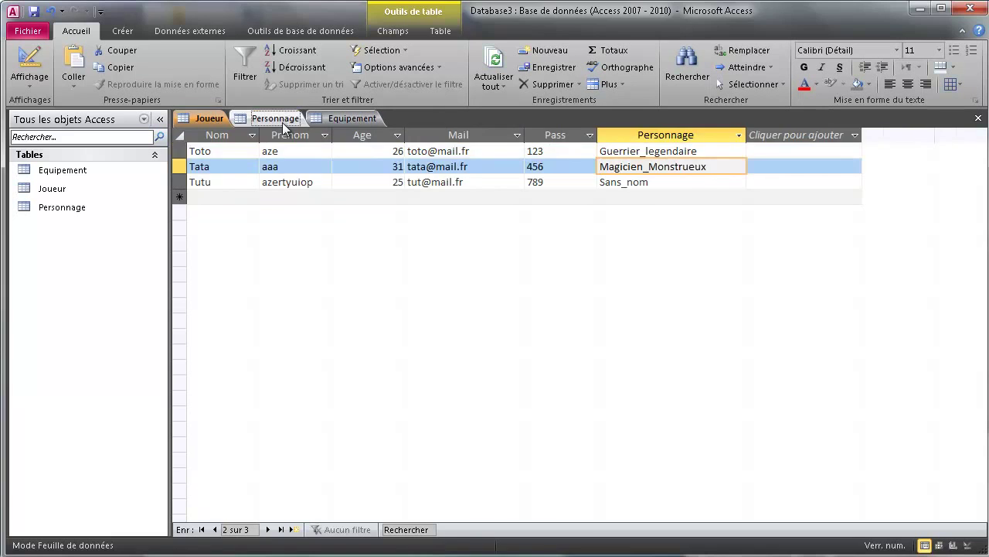
{"action": "left_click", "coordinate": [236, 166]}
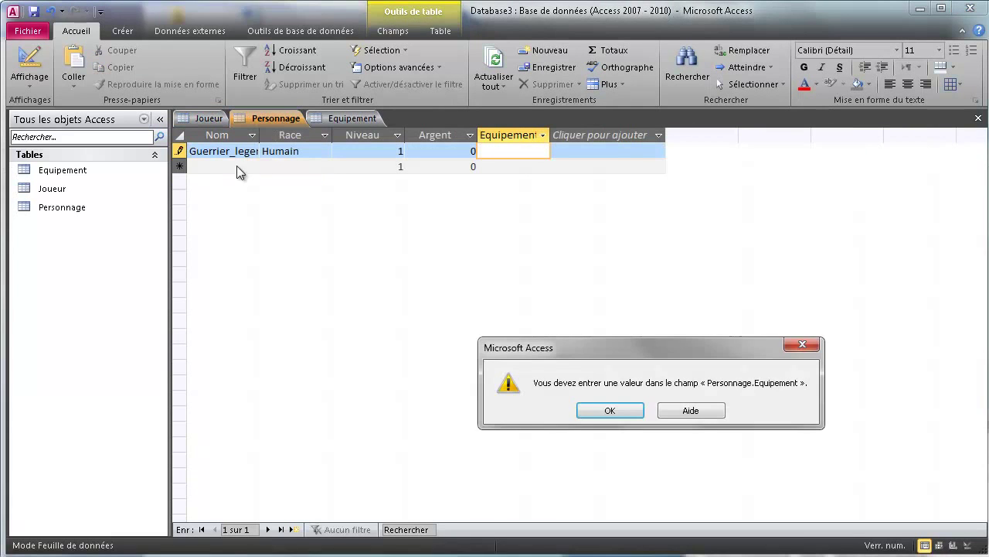
- Get past the missing-Equipement warnings by entering a temporary 'a' in Guerrier_legendaire's Equipement
{"action": "left_click", "coordinate": [615, 414]}
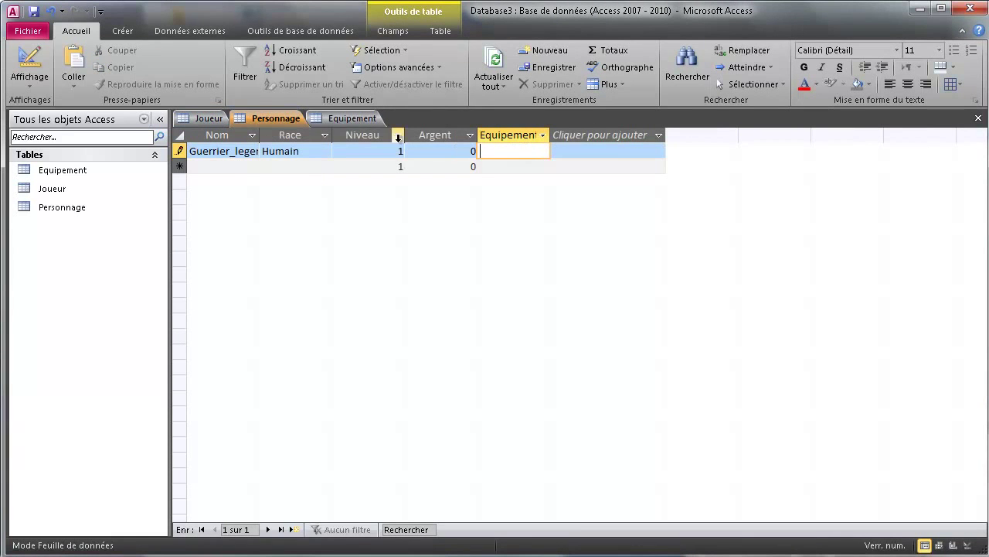
{"action": "left_click", "coordinate": [344, 118]}
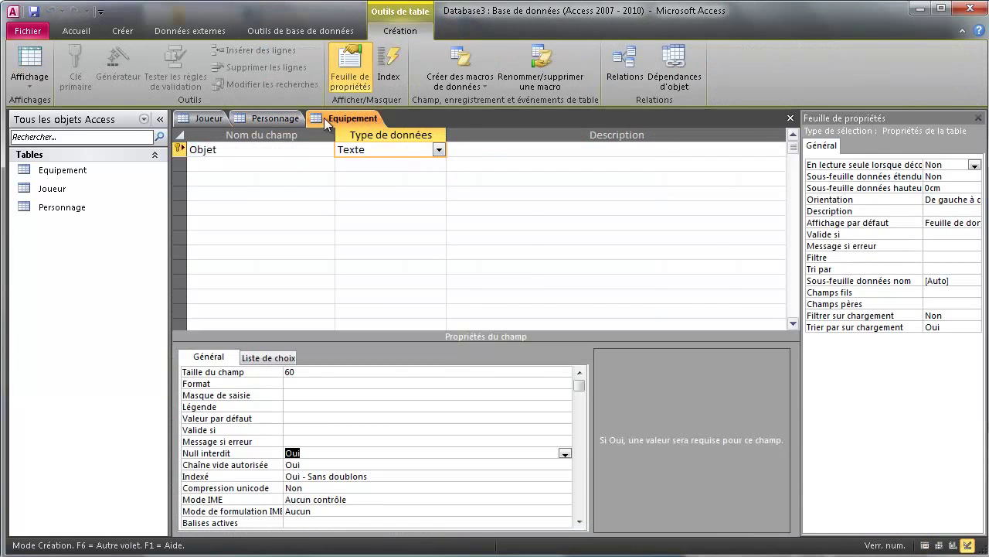
{"action": "left_click", "coordinate": [276, 119]}
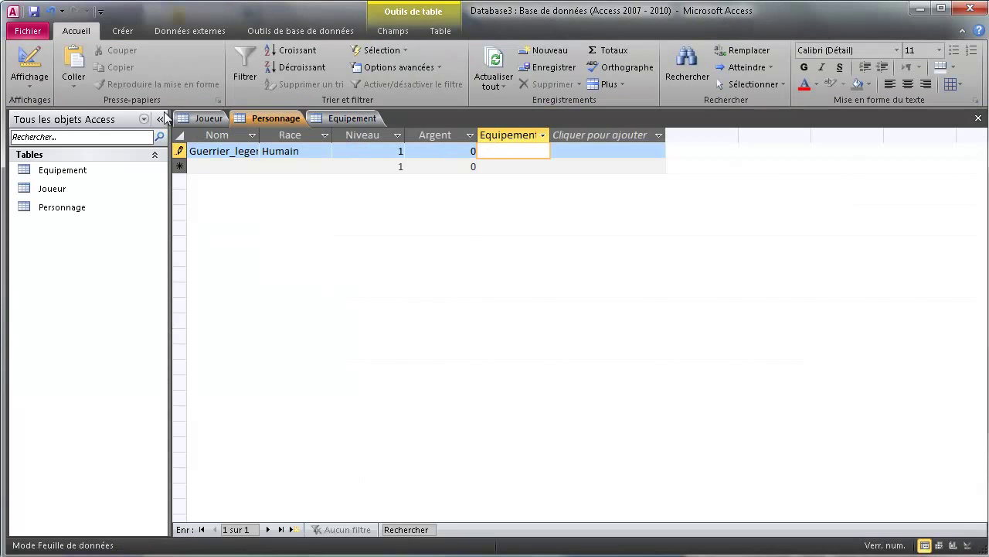
{"action": "left_click", "coordinate": [31, 58]}
{"action": "left_click", "coordinate": [597, 410]}
{"action": "type", "text": "a"}
{"action": "key", "text": "Tab"}
- Check the Equipement field's Null interdit property in Design view, then return to the datasheet
{"action": "left_click", "coordinate": [29, 64]}
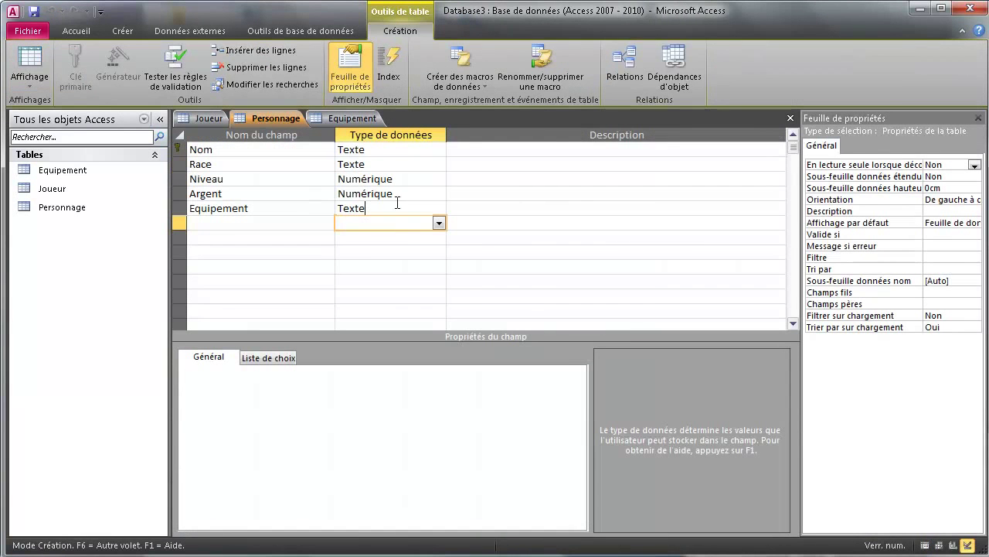
{"action": "left_click", "coordinate": [396, 207]}
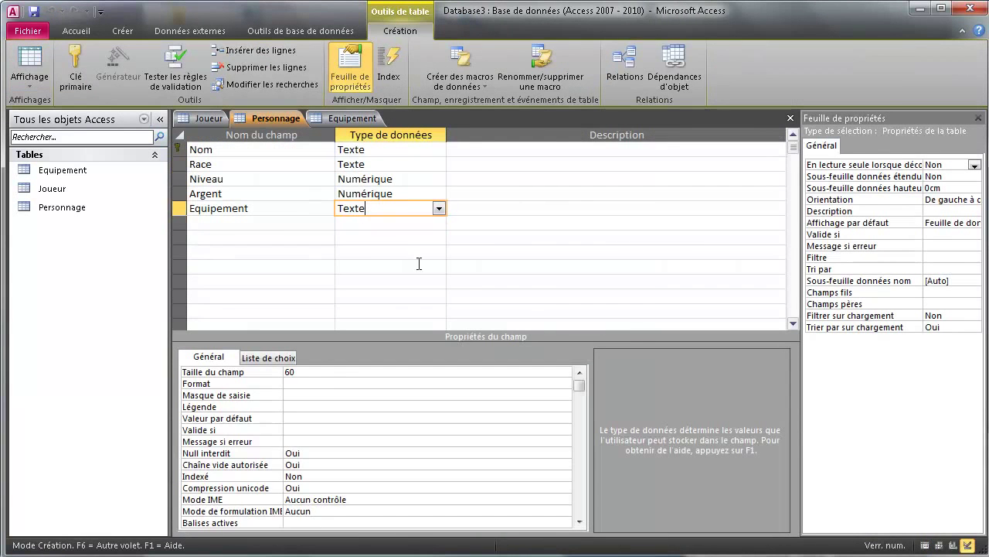
{"action": "left_click", "coordinate": [319, 453]}
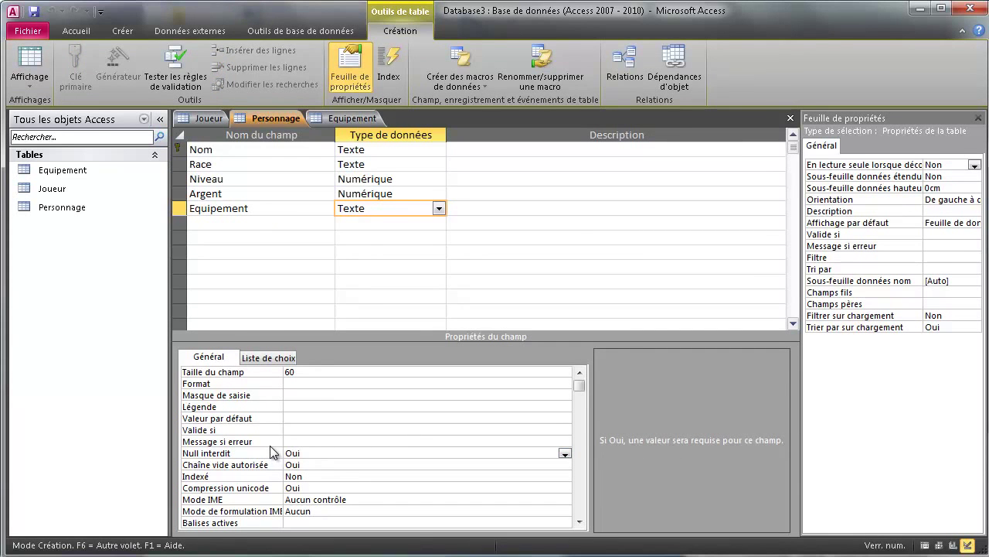
{"action": "left_click", "coordinate": [351, 118]}
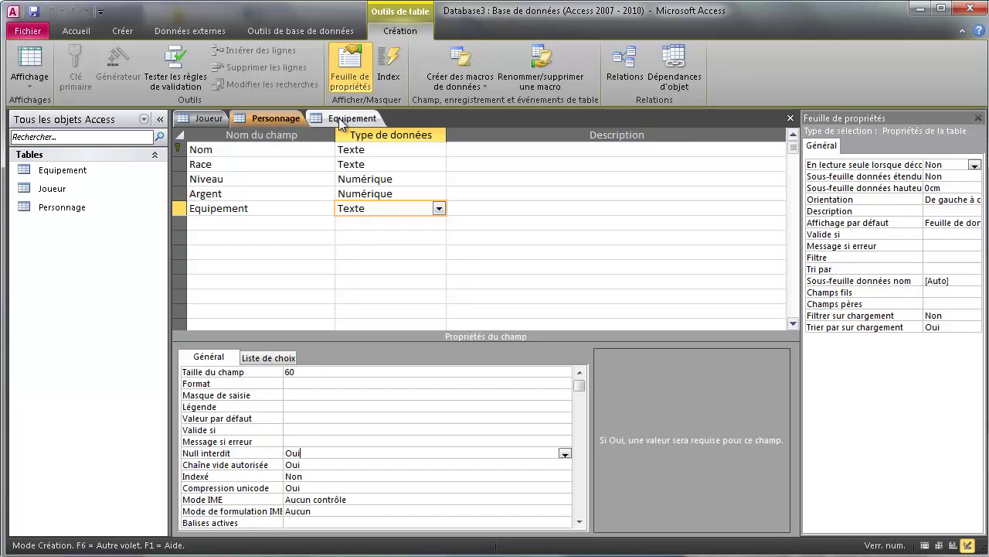
{"action": "left_click", "coordinate": [213, 118]}
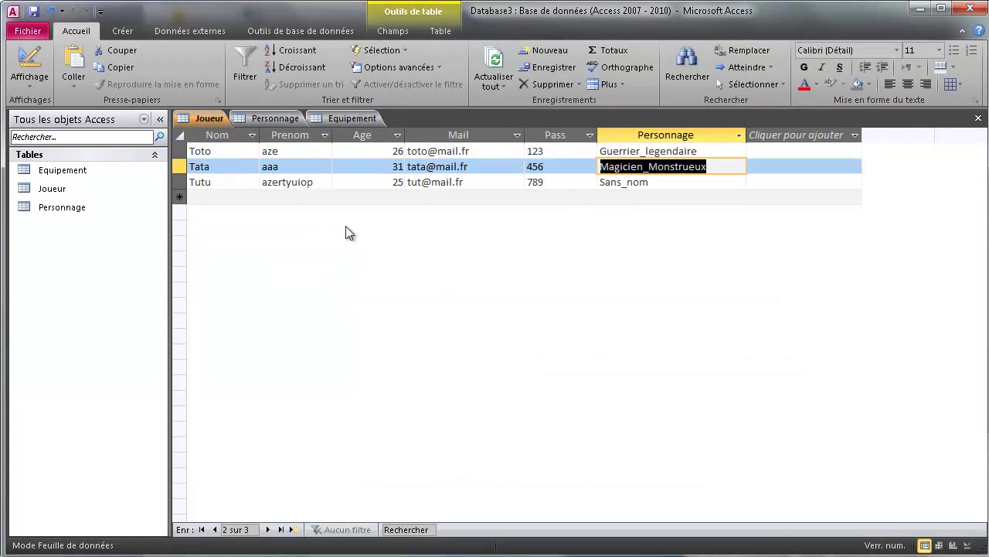
{"action": "left_click", "coordinate": [272, 118]}
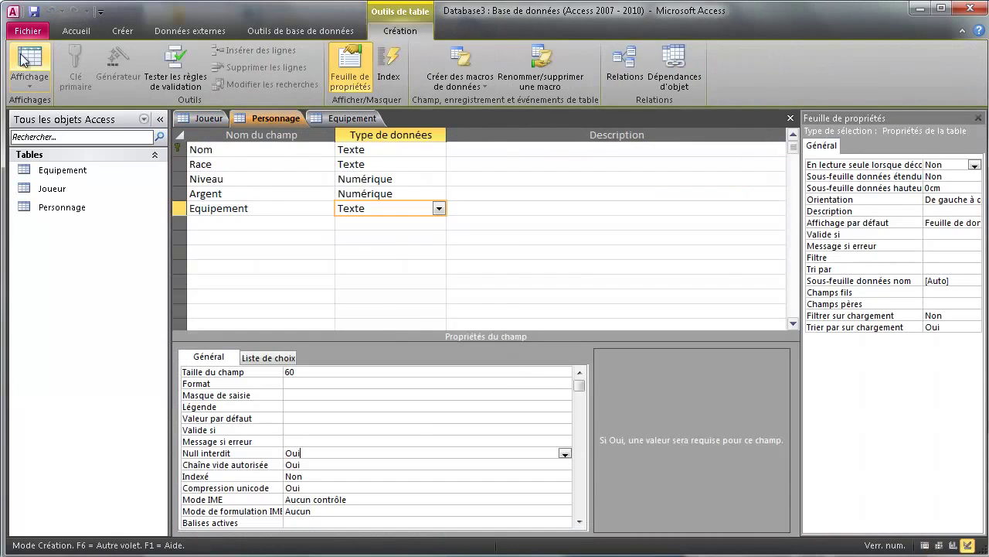
{"action": "left_click", "coordinate": [22, 60]}
{"action": "left_click", "coordinate": [536, 147]}
{"action": "left_click", "coordinate": [530, 151]}
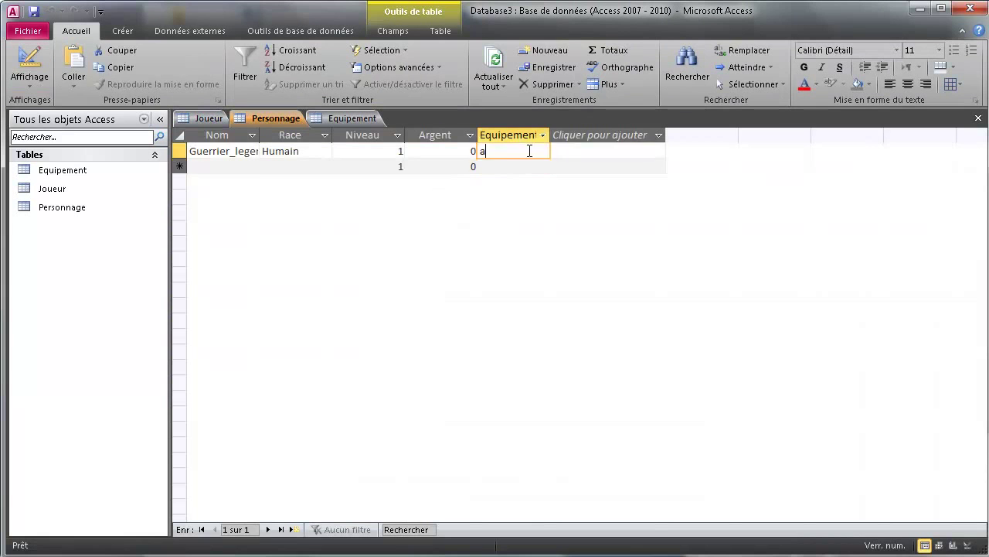
- Remove the temporary 'a' and enter Magicien_Monstrueux with race Elfe
{"action": "key", "text": "BackSpace"}
{"action": "key", "text": "Return"}
{"action": "key", "text": "Return"}
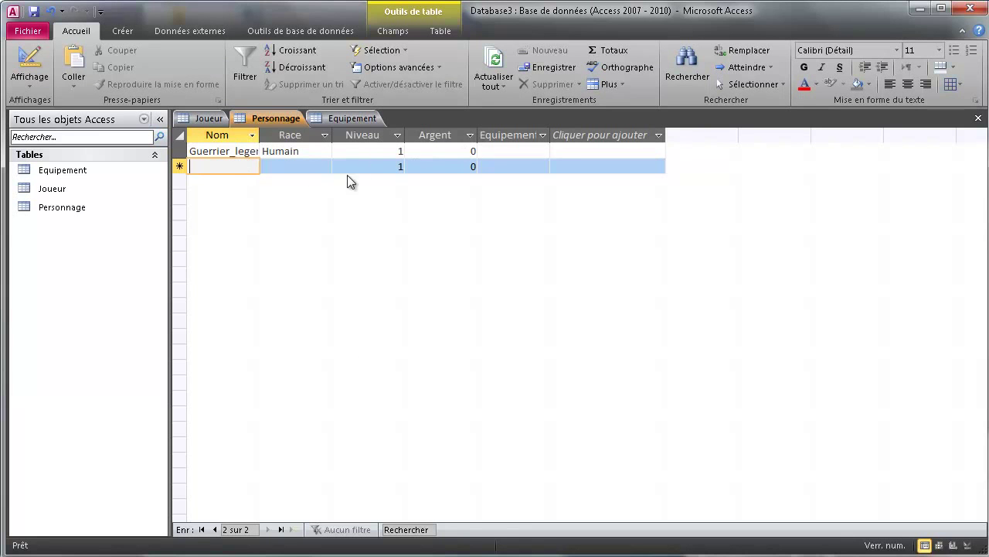
{"action": "type", "text": "Monstrueux"}
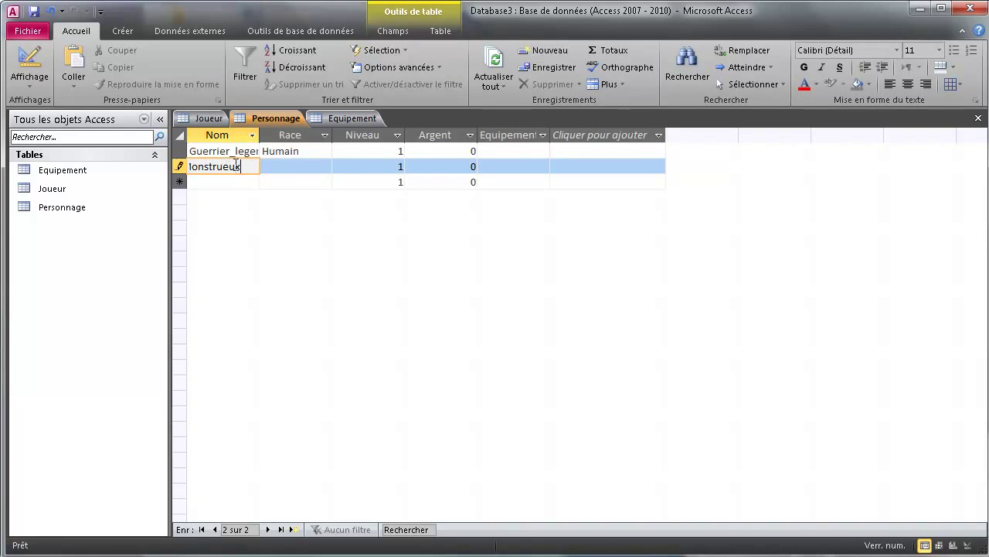
{"action": "left_click", "coordinate": [318, 165]}
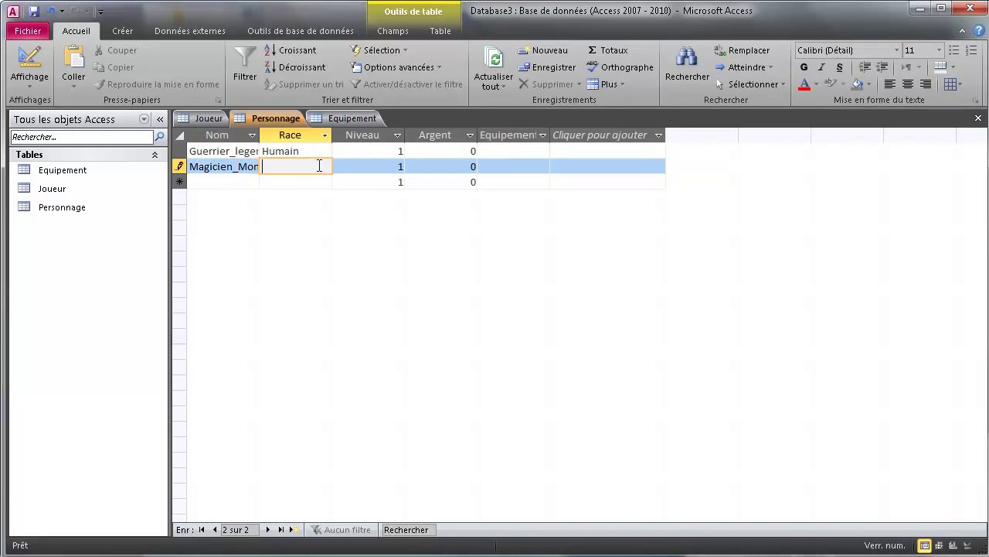
{"action": "type", "text": "Elfe"}
{"action": "key", "text": "Tab"}
{"action": "key", "text": "Tab"}
{"action": "key", "text": "Tab"}
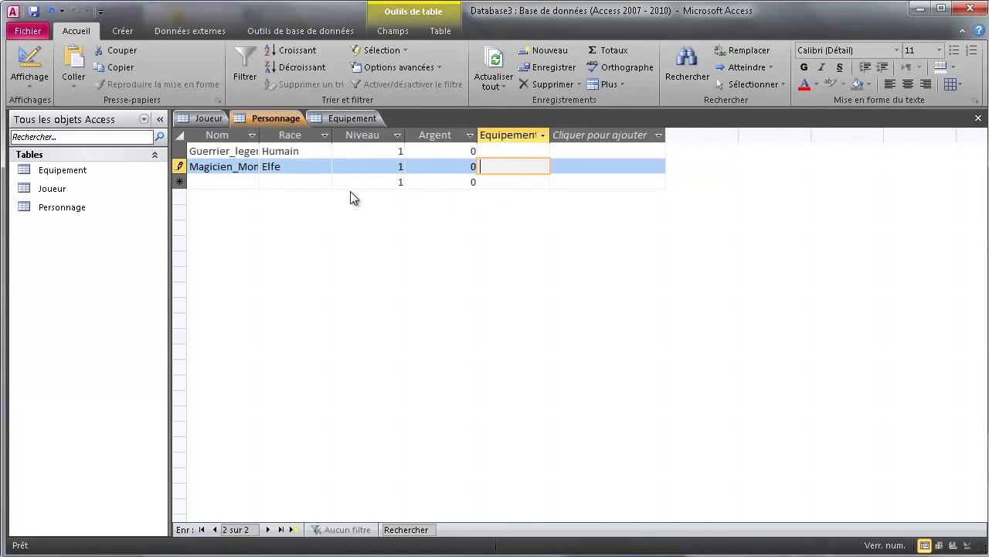
{"action": "key", "text": "Tab"}
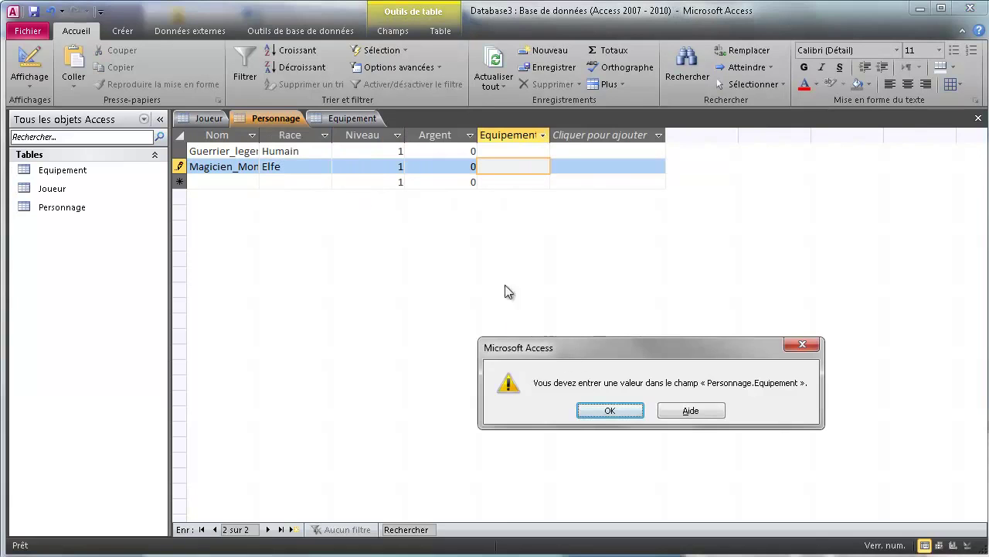
- Get past the required-Equipement warning with a temporary 'k', then clear it and save the record
{"action": "key", "text": "Return"}
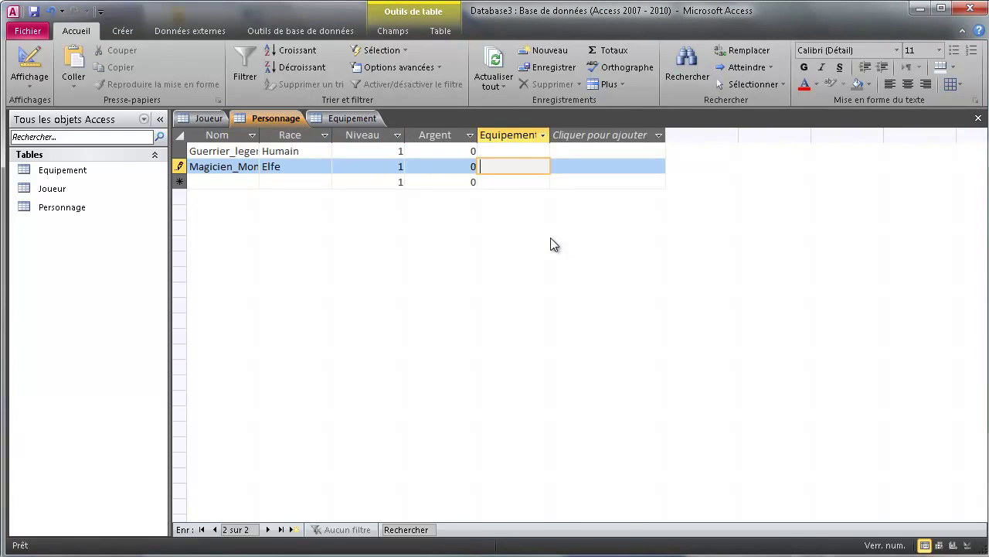
{"action": "type", "text": "k"}
{"action": "key", "text": "Tab"}
{"action": "left_click", "coordinate": [530, 168]}
{"action": "key", "text": "BackSpace"}
{"action": "key", "text": "Tab"}
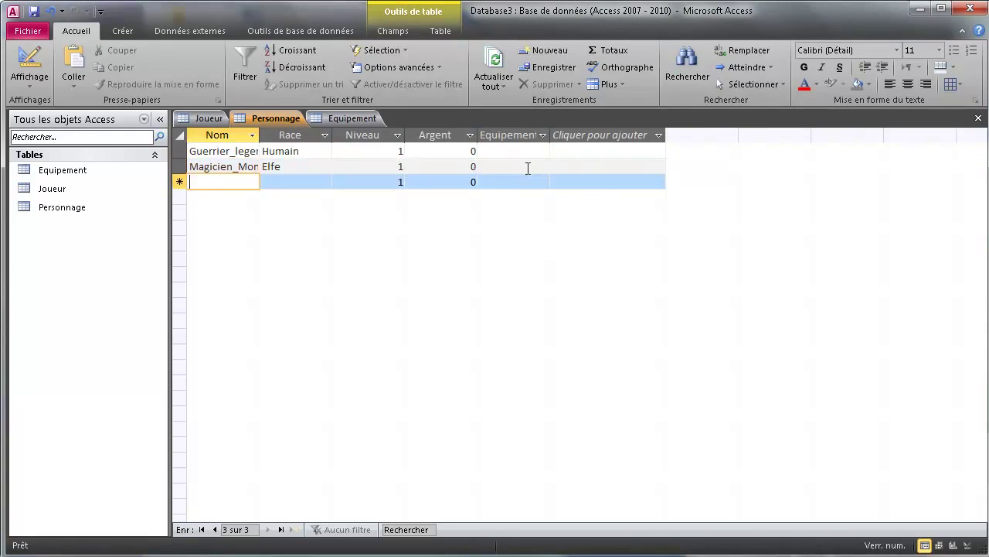
- Copy Sans_nom from Tutu's Joueur record and paste it as a new character name
{"action": "left_click", "coordinate": [207, 118]}
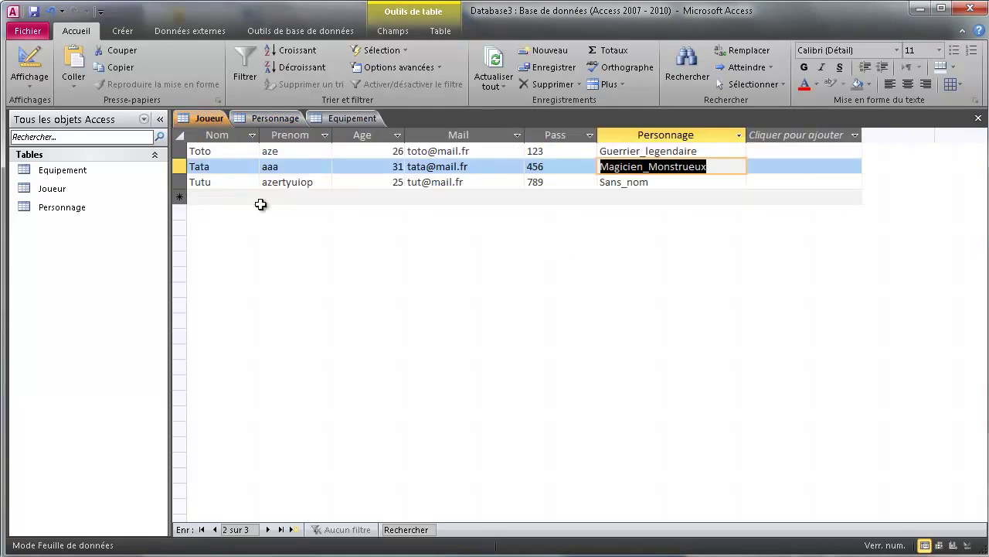
{"action": "left_click", "coordinate": [227, 182]}
{"action": "left_click", "coordinate": [668, 184]}
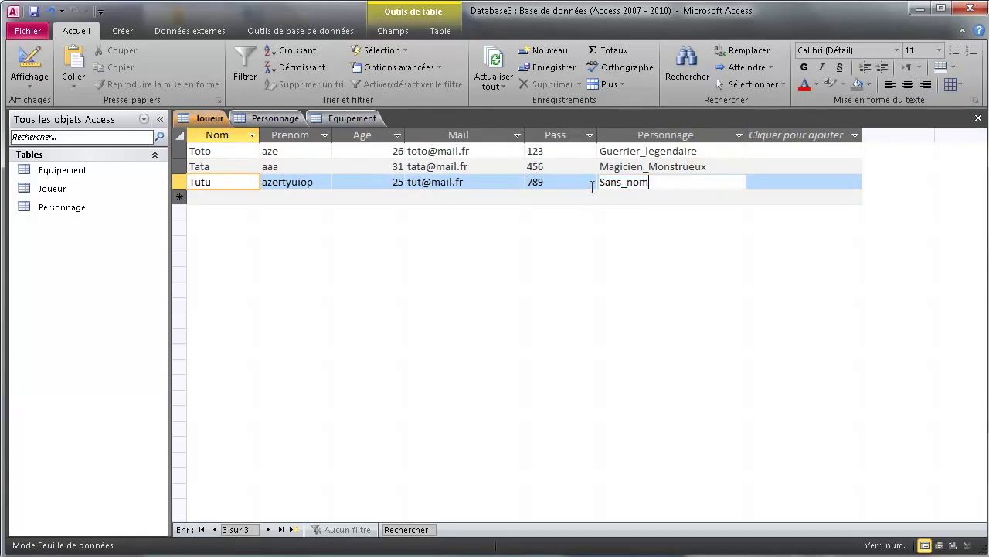
{"action": "left_click", "coordinate": [593, 185]}
{"action": "key", "text": "ctrl+c"}
{"action": "left_click", "coordinate": [270, 118]}
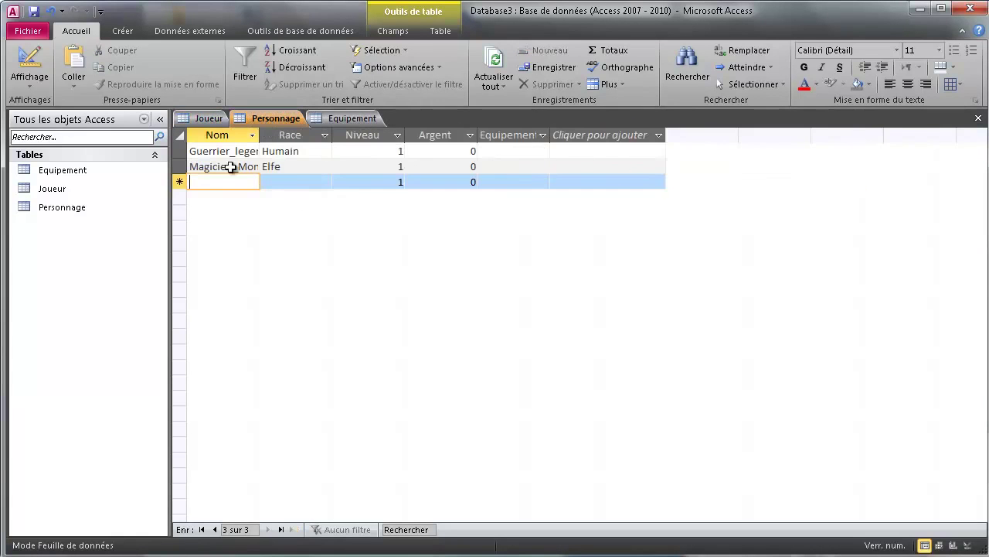
{"action": "key", "text": "ctrl+v"}
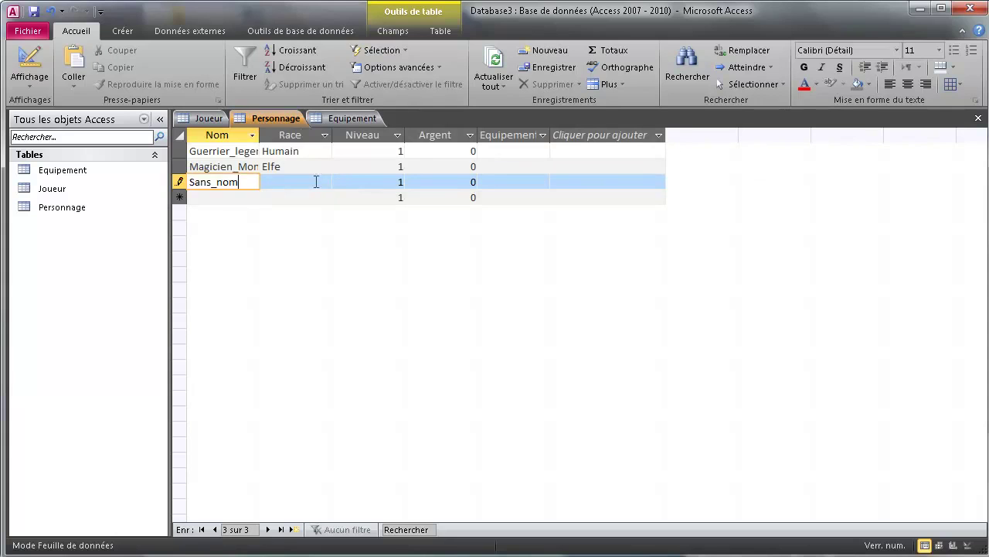
- Give Sans_nom race Orc, save the record, and autofit the Nom column width
{"action": "left_click", "coordinate": [315, 180]}
{"action": "type", "text": "Or"}
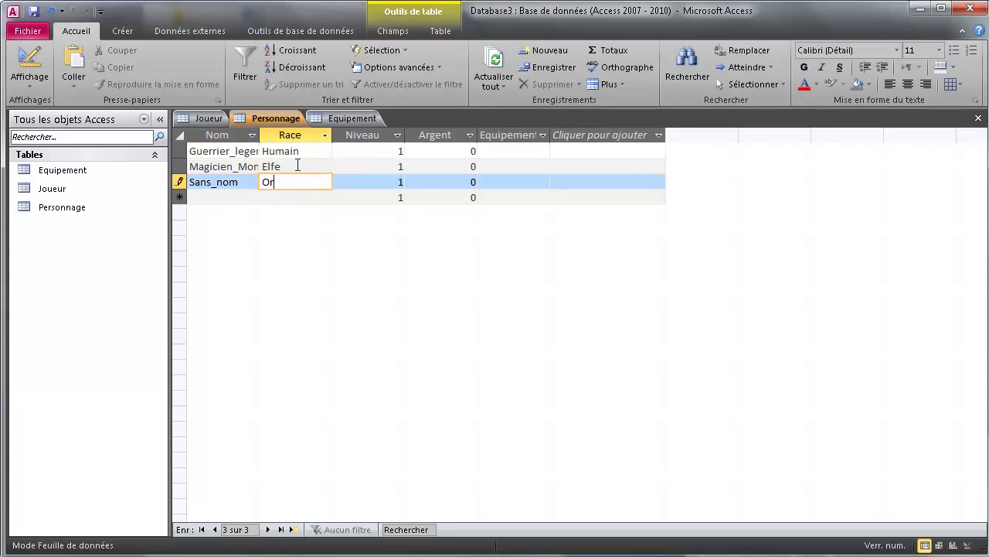
{"action": "type", "text": "c"}
{"action": "left_click", "coordinate": [280, 137]}
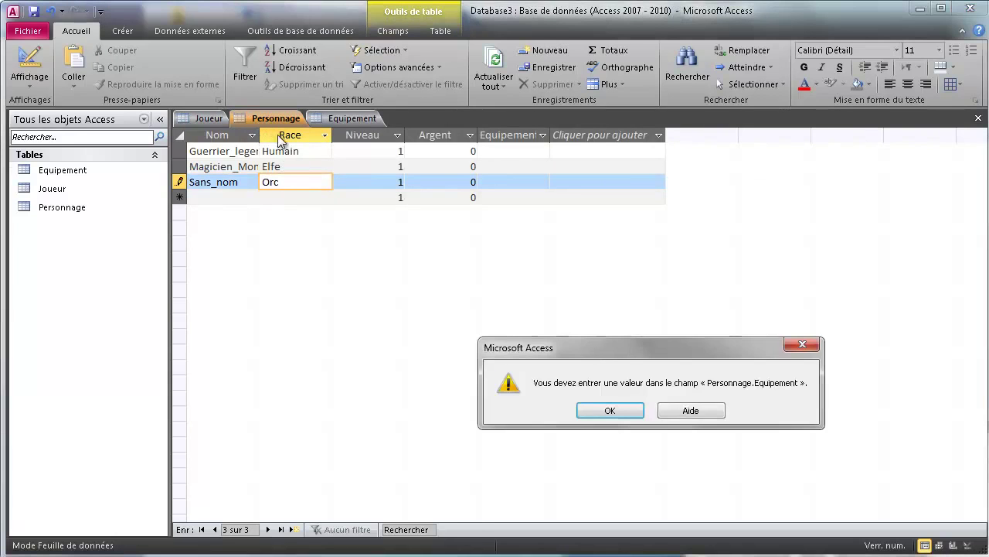
{"action": "key", "text": "Return"}
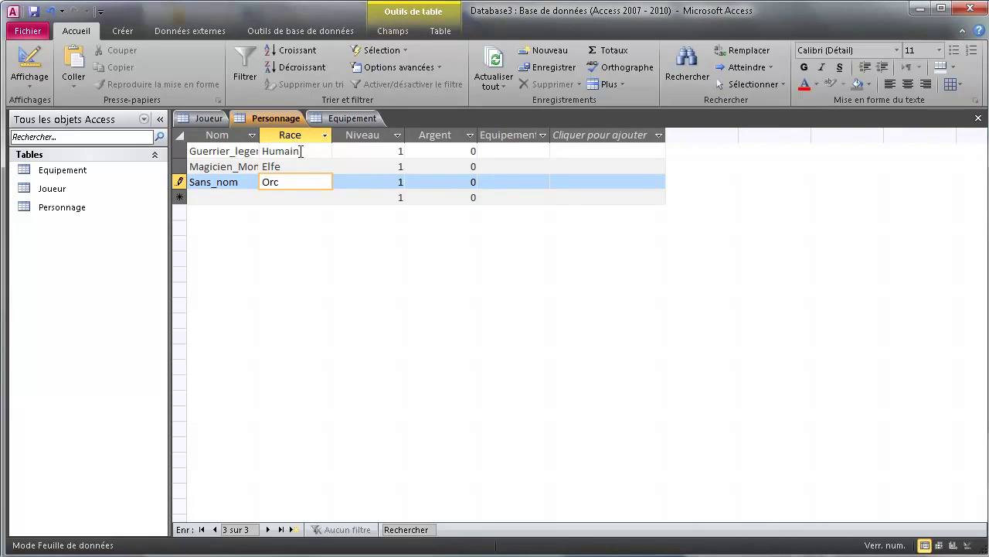
{"action": "key", "text": "Tab"}
{"action": "key", "text": "Tab"}
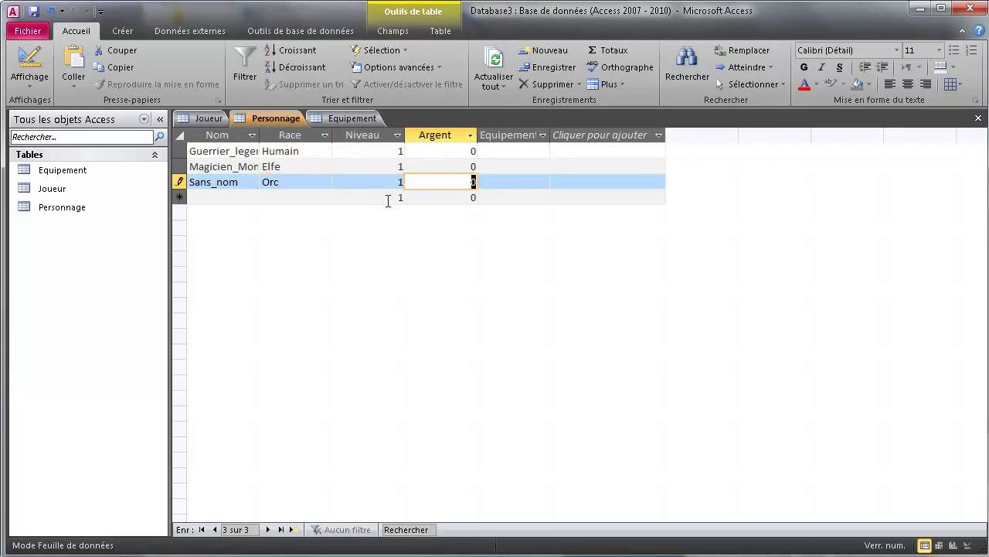
{"action": "key", "text": "Tab"}
{"action": "key", "text": "Tab"}
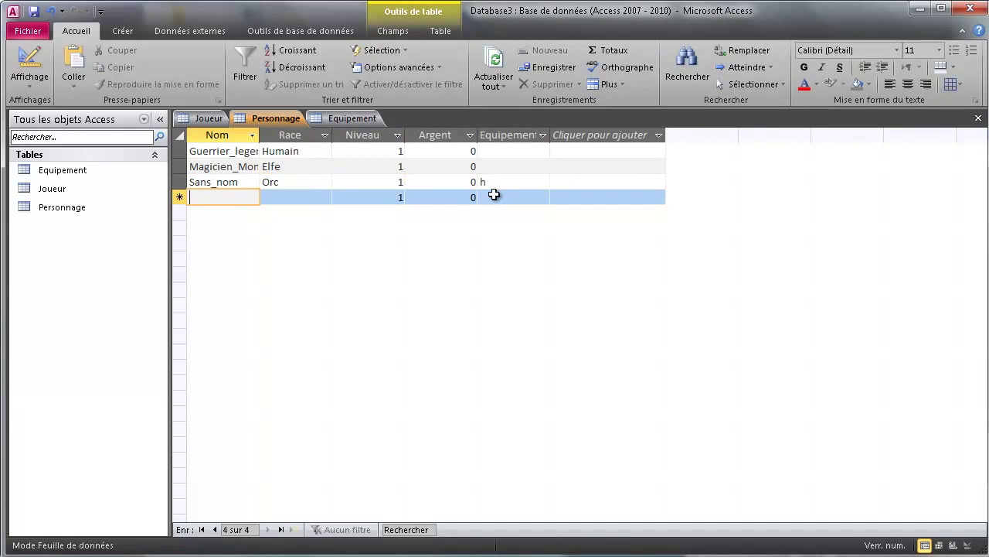
{"action": "left_click", "coordinate": [504, 181]}
{"action": "key", "text": "Tab"}
{"action": "double_click", "coordinate": [260, 136]}
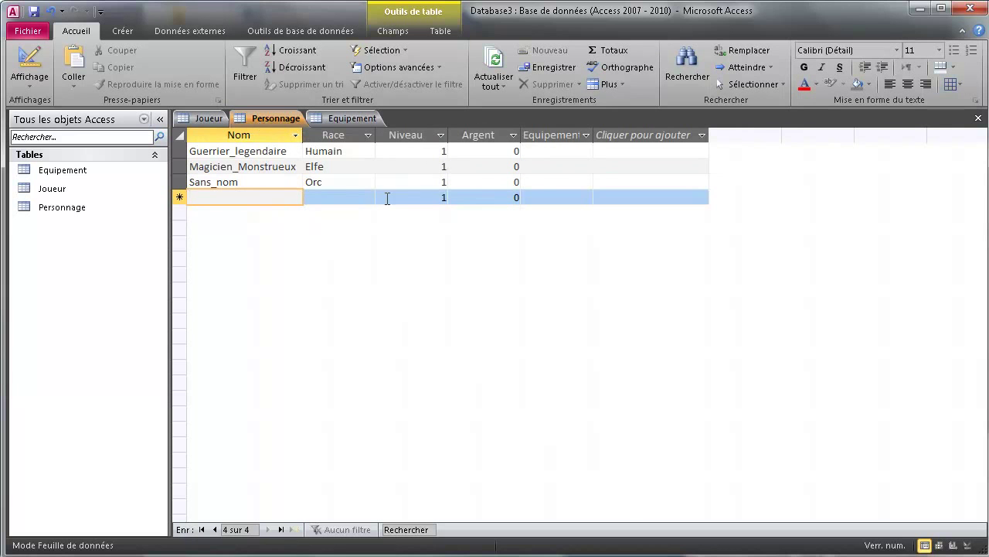
- Enter Epee, Bouclier, Potion, Dague and Baton as rows in the Equipement datasheet's Objet column
{"action": "left_click", "coordinate": [355, 116]}
{"action": "left_click", "coordinate": [30, 59]}
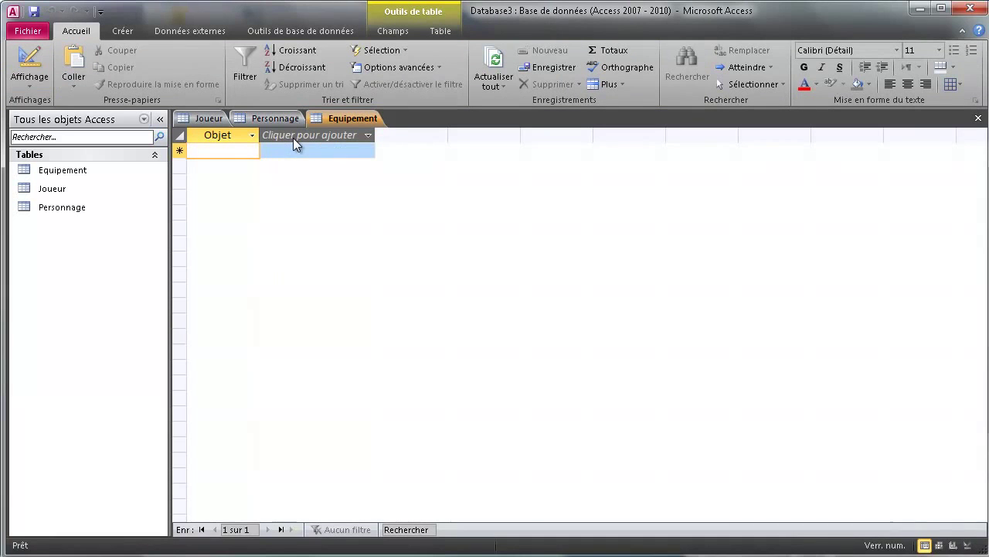
{"action": "type", "text": "Epee"}
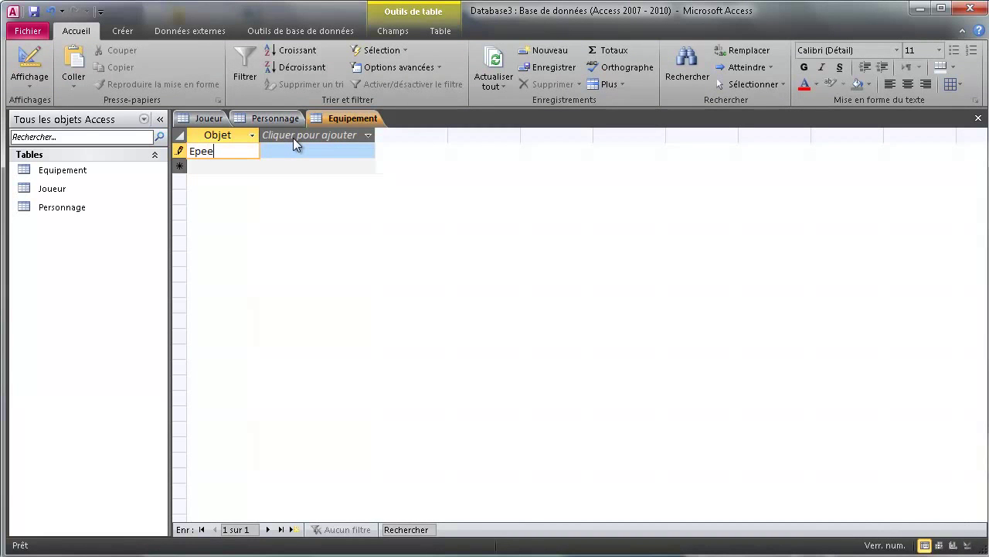
{"action": "key", "text": "Return"}
{"action": "type", "text": "B"}
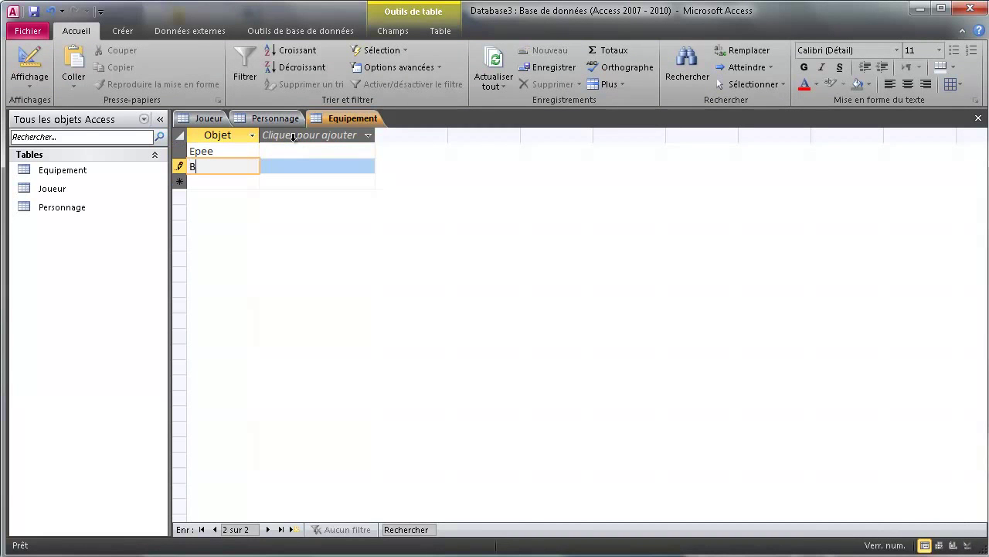
{"action": "type", "text": "ouclier"}
{"action": "key", "text": "Return"}
{"action": "type", "text": "Potion"}
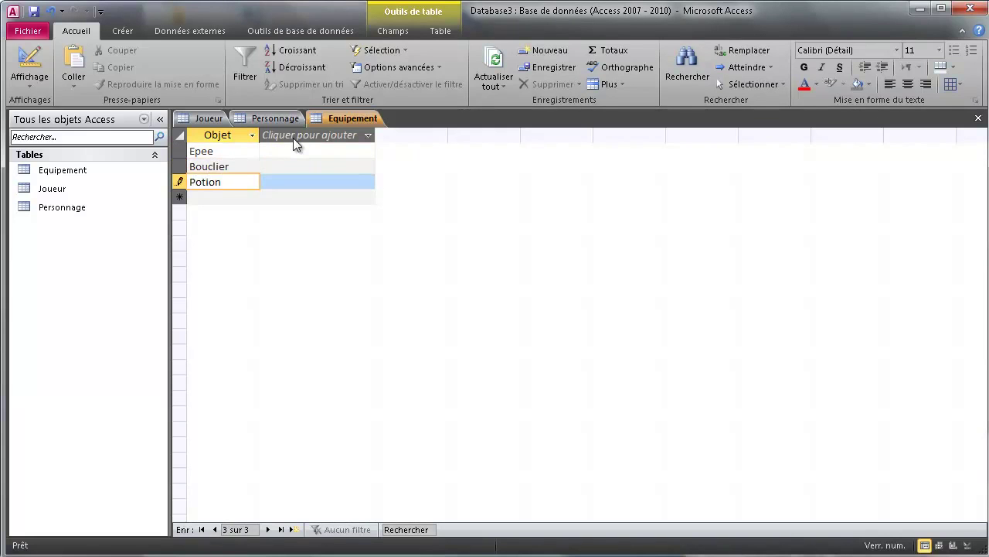
{"action": "key", "text": "Return"}
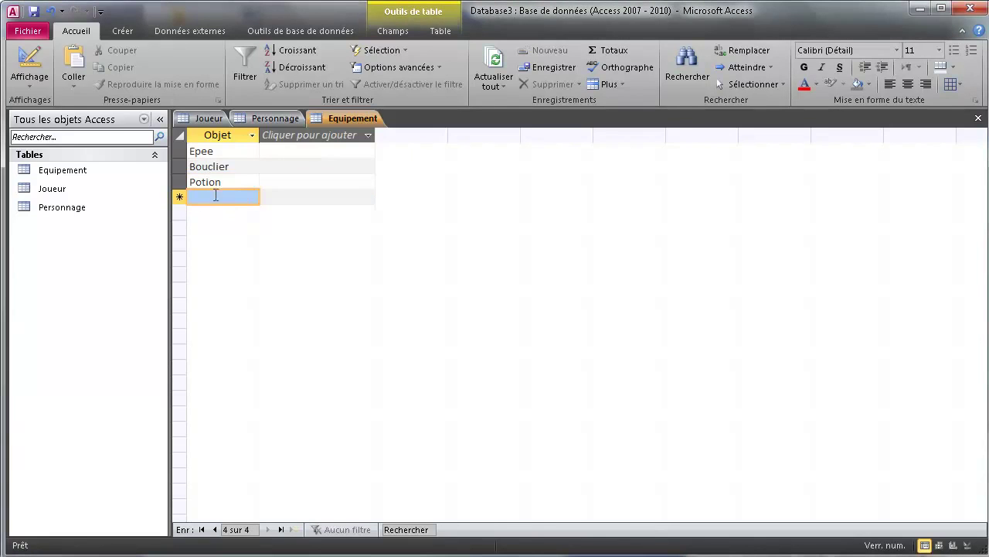
{"action": "type", "text": "Dague"}
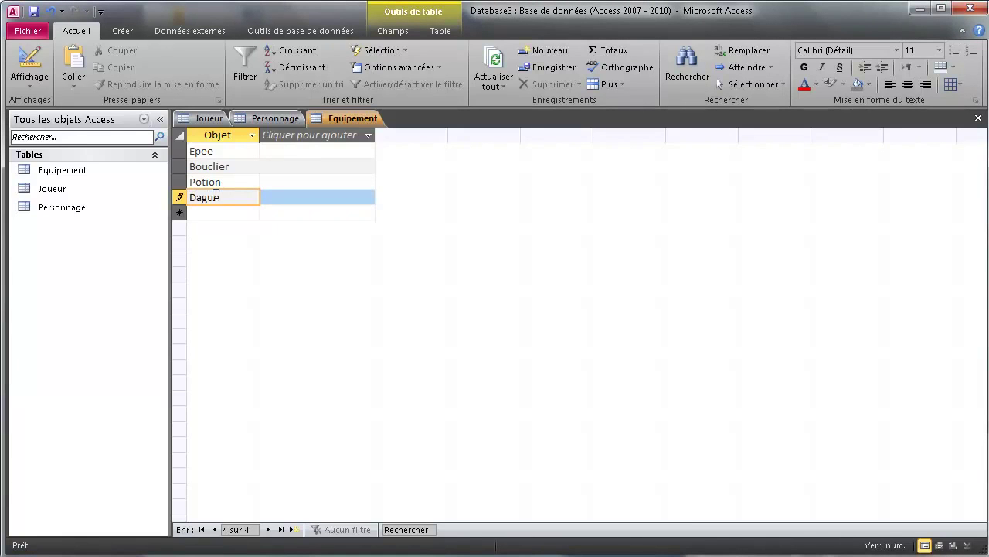
{"action": "key", "text": "Return"}
{"action": "type", "text": "B"}
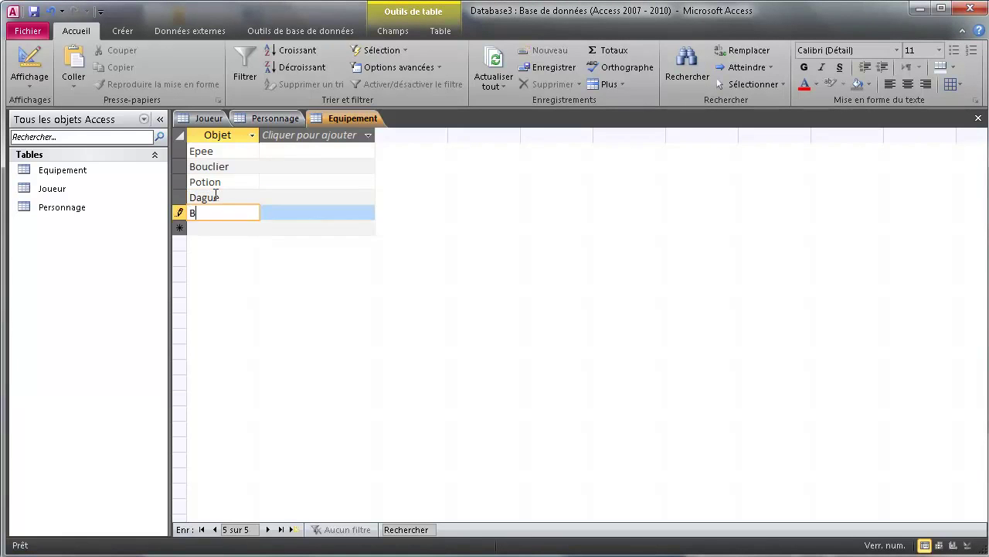
{"action": "type", "text": "aton"}
{"action": "key", "text": "Return"}
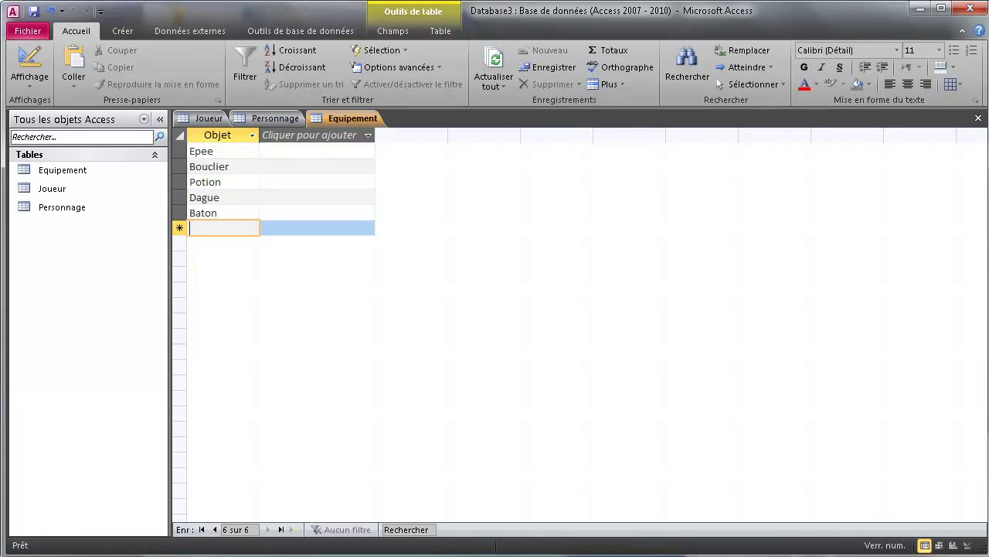
{"action": "right_click", "coordinate": [323, 123]}
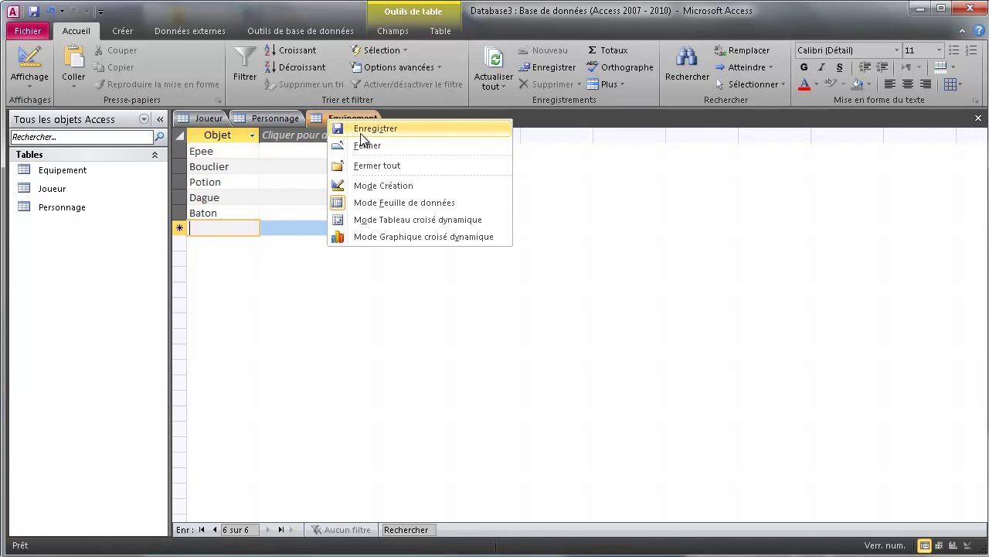
- Choose Enregistrer on the Equipement, Personnage and Joueur tab menus in turn
{"action": "left_click", "coordinate": [307, 121]}
{"action": "right_click", "coordinate": [288, 120]}
{"action": "left_click", "coordinate": [305, 127]}
{"action": "right_click", "coordinate": [199, 119]}
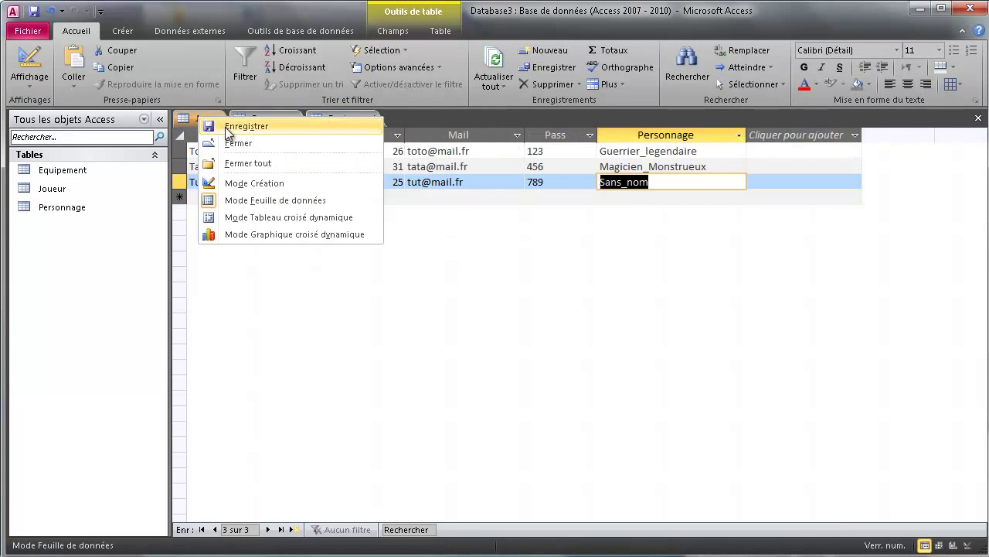
{"action": "left_click", "coordinate": [226, 130]}
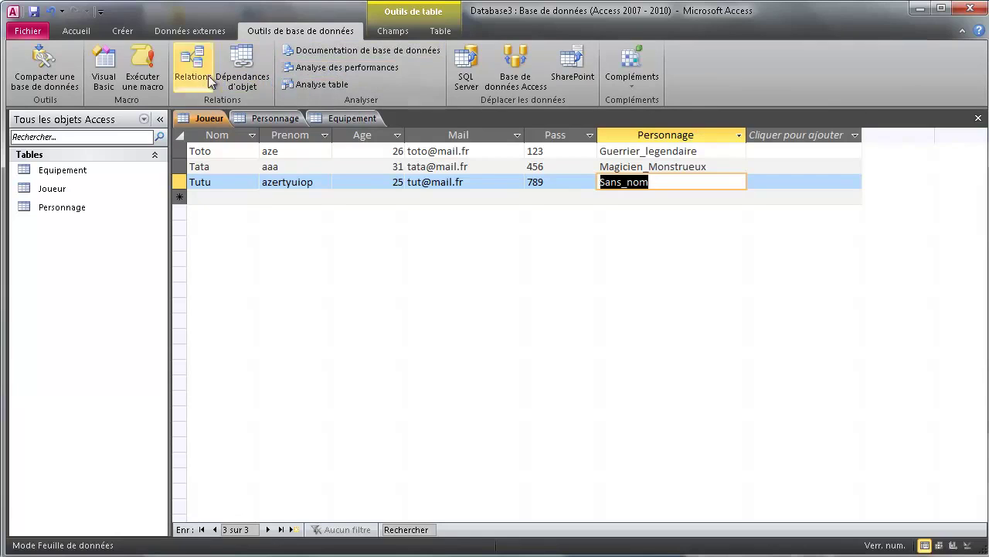
- Open Relations and add Equipement, Joueur and Personnage to the diagram
{"action": "left_click", "coordinate": [186, 71]}
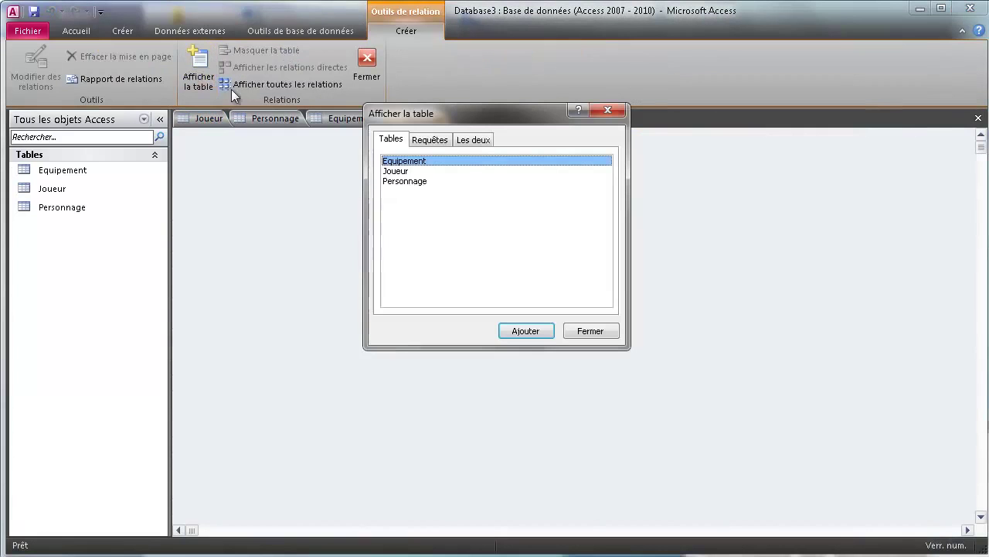
{"action": "left_click", "coordinate": [406, 171], "text": "ctrl"}
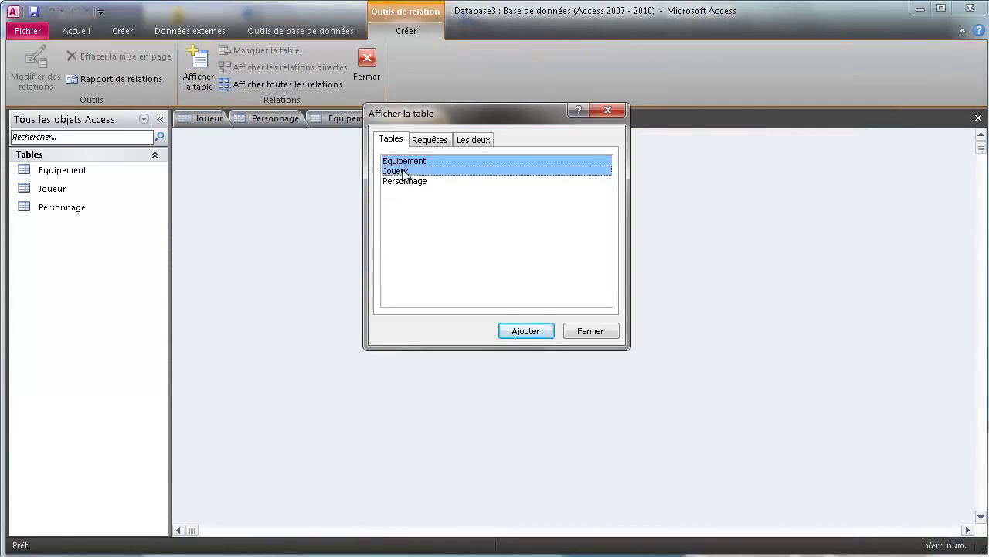
{"action": "left_click", "coordinate": [407, 181], "text": "ctrl"}
{"action": "left_click", "coordinate": [523, 331]}
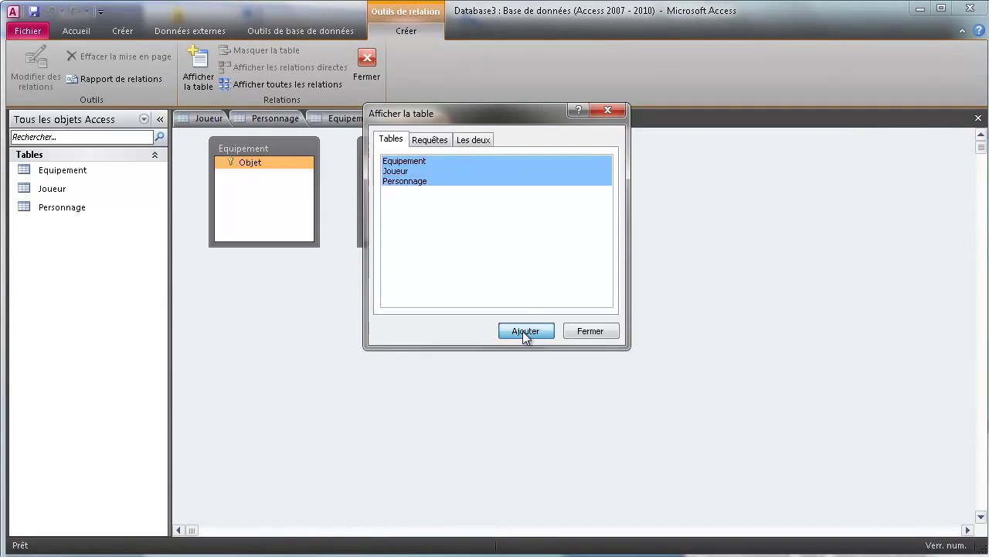
{"action": "left_click", "coordinate": [590, 331]}
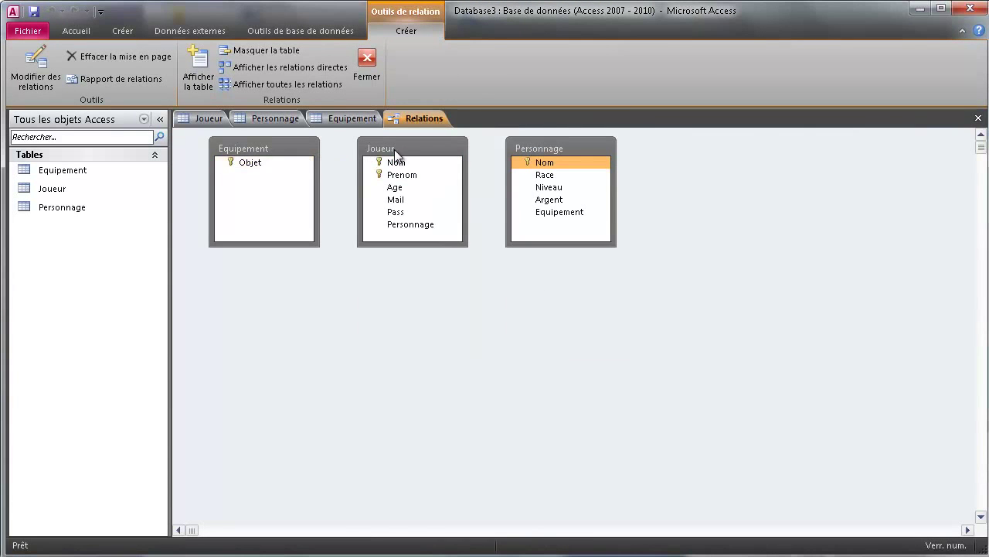
- Spread the Joueur, Equipement and Personnage boxes apart, then link Personnage.Nom to Joueur.Personnage
{"action": "left_click_drag", "start_coordinate": [394, 149], "coordinate": [369, 175]}
{"action": "left_click_drag", "start_coordinate": [264, 142], "coordinate": [769, 285]}
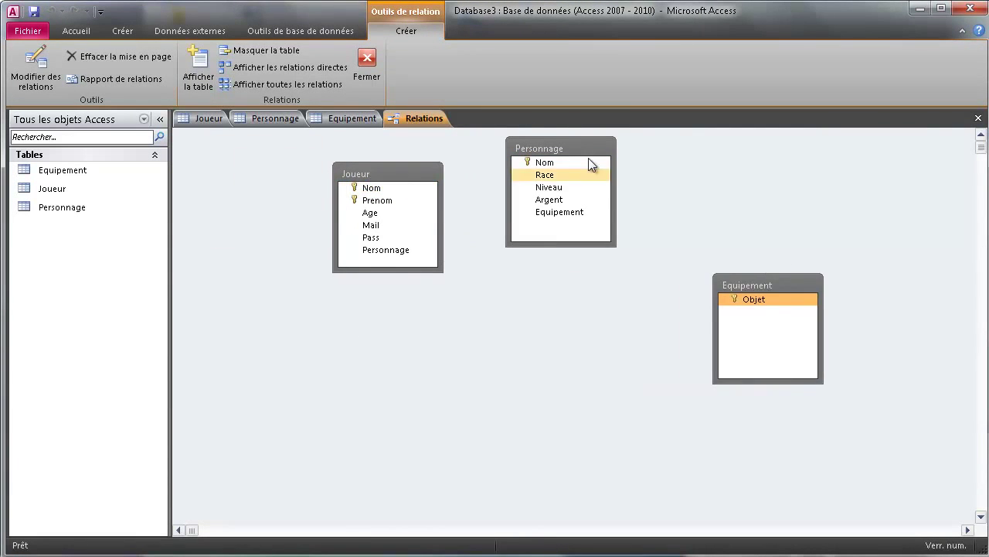
{"action": "left_click_drag", "start_coordinate": [554, 148], "coordinate": [555, 275]}
{"action": "left_click_drag", "start_coordinate": [417, 174], "coordinate": [354, 184]}
{"action": "left_click", "coordinate": [579, 301]}
{"action": "left_click_drag", "start_coordinate": [564, 268], "coordinate": [337, 262]}
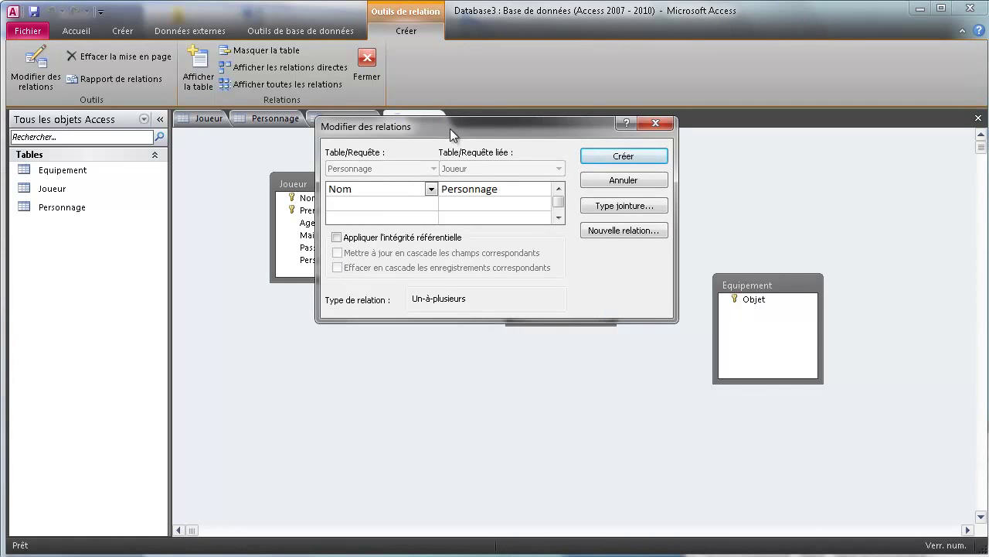
- Tick referential integrity and cascade delete, try Créer, then cancel after the table-lock error
{"action": "left_click_drag", "start_coordinate": [450, 128], "coordinate": [589, 342]}
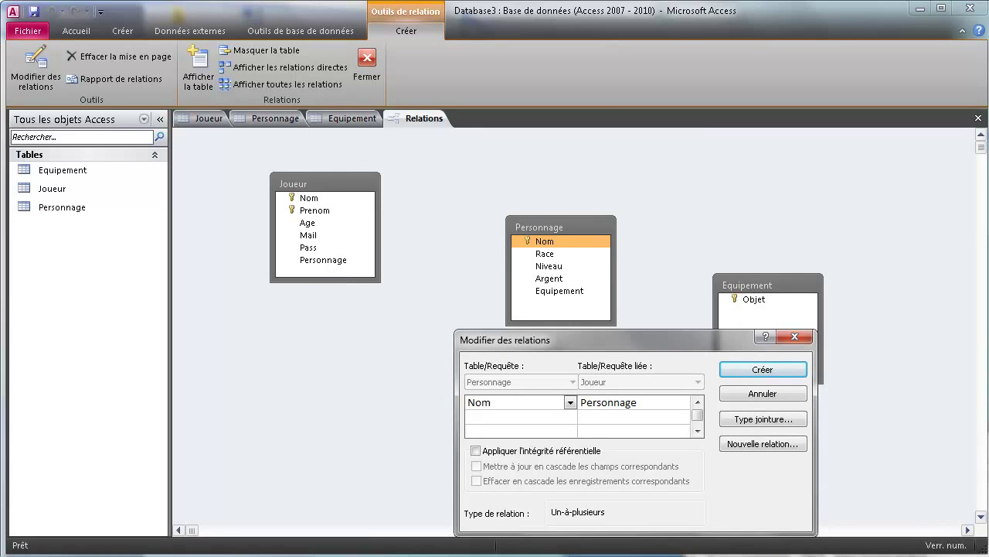
{"action": "left_click", "coordinate": [475, 452]}
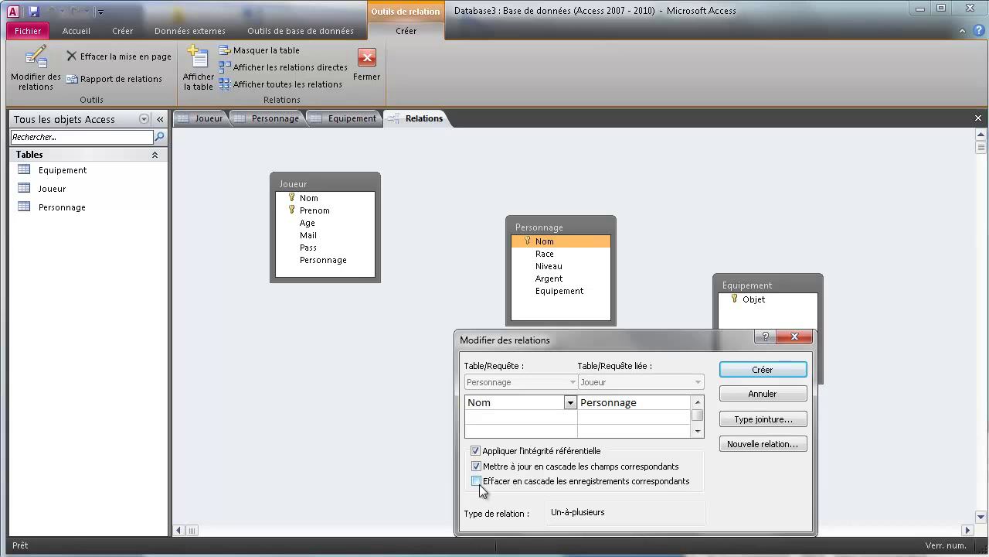
{"action": "left_click", "coordinate": [477, 481]}
{"action": "left_click", "coordinate": [762, 369]}
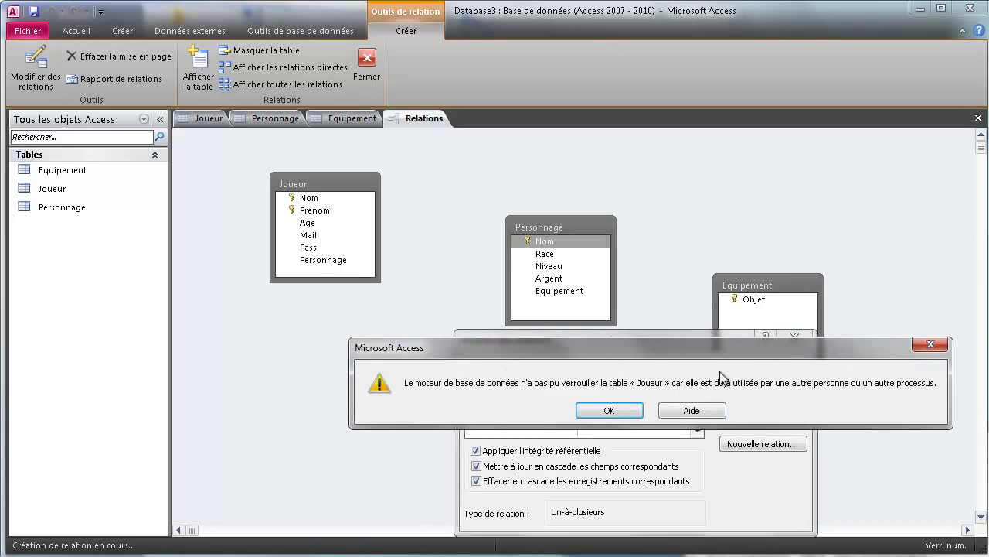
{"action": "left_click", "coordinate": [610, 411]}
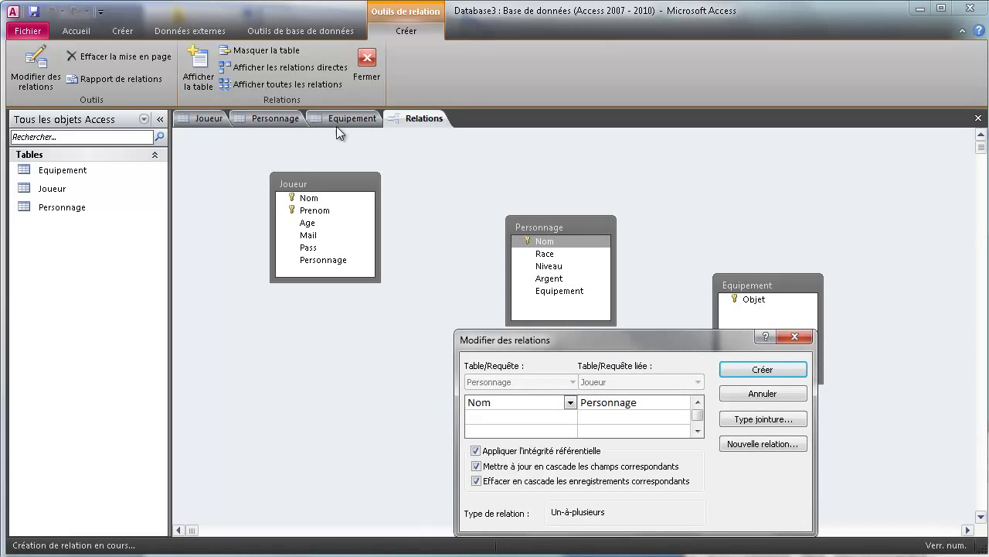
{"action": "left_click", "coordinate": [756, 394]}
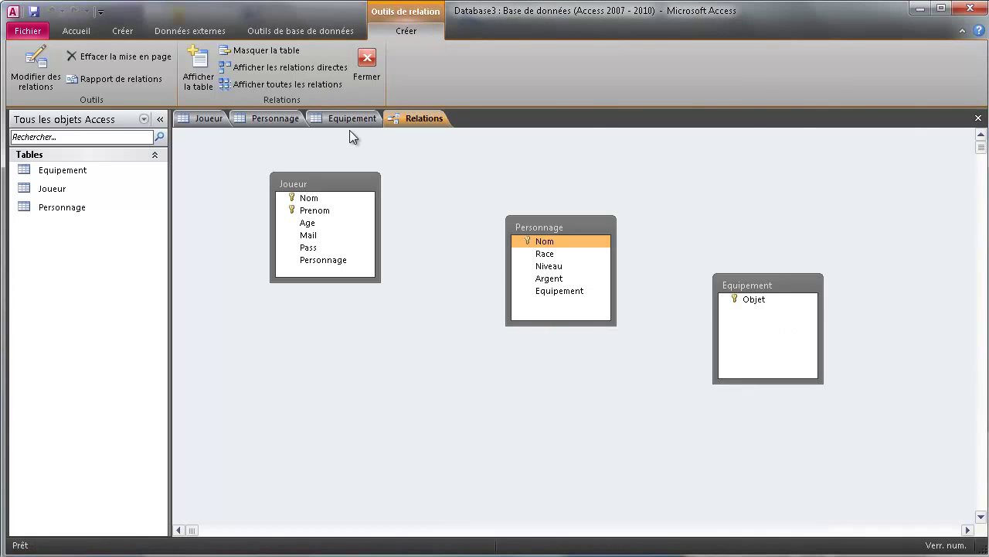
- Close the Equipement, Personnage and Joueur tables and drag Nom onto Joueur's Personnage again
{"action": "right_click", "coordinate": [350, 120]}
{"action": "left_click", "coordinate": [364, 148]}
{"action": "right_click", "coordinate": [277, 118]}
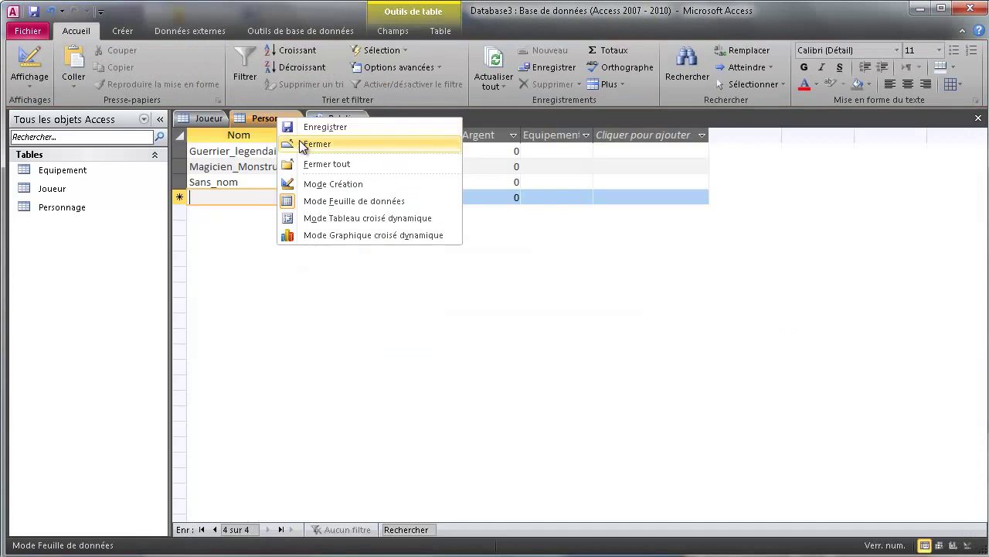
{"action": "left_click", "coordinate": [301, 144]}
{"action": "right_click", "coordinate": [203, 120]}
{"action": "left_click", "coordinate": [241, 145]}
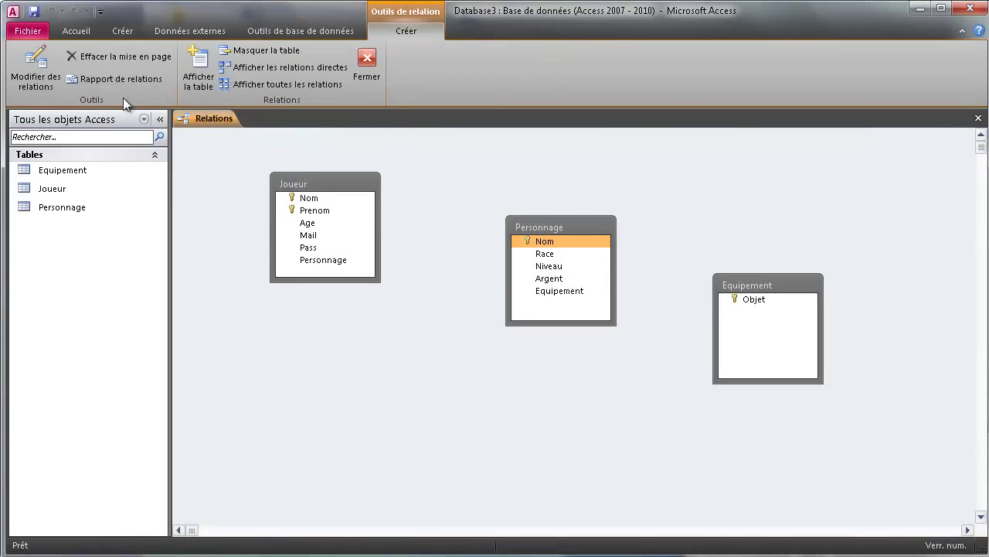
{"action": "left_click_drag", "start_coordinate": [545, 241], "coordinate": [338, 262]}
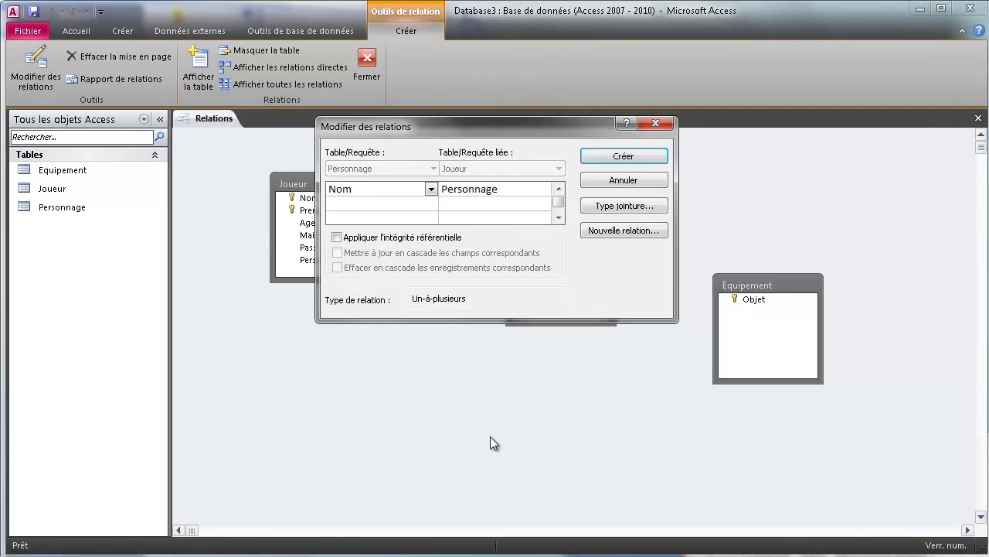
{"action": "left_click", "coordinate": [337, 238]}
{"action": "left_click", "coordinate": [337, 253]}
{"action": "left_click", "coordinate": [337, 268]}
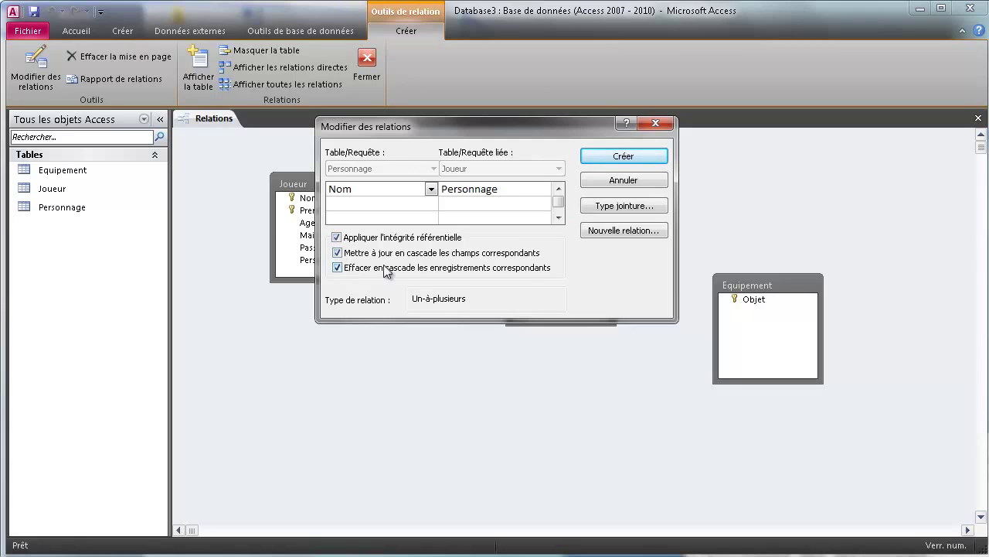
{"action": "left_click", "coordinate": [607, 160]}
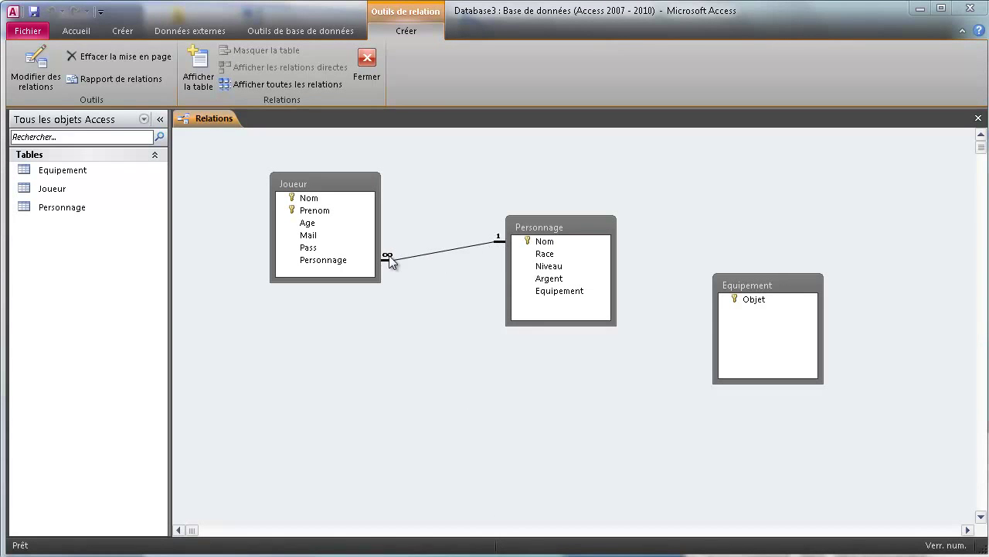
{"action": "right_click", "coordinate": [440, 250]}
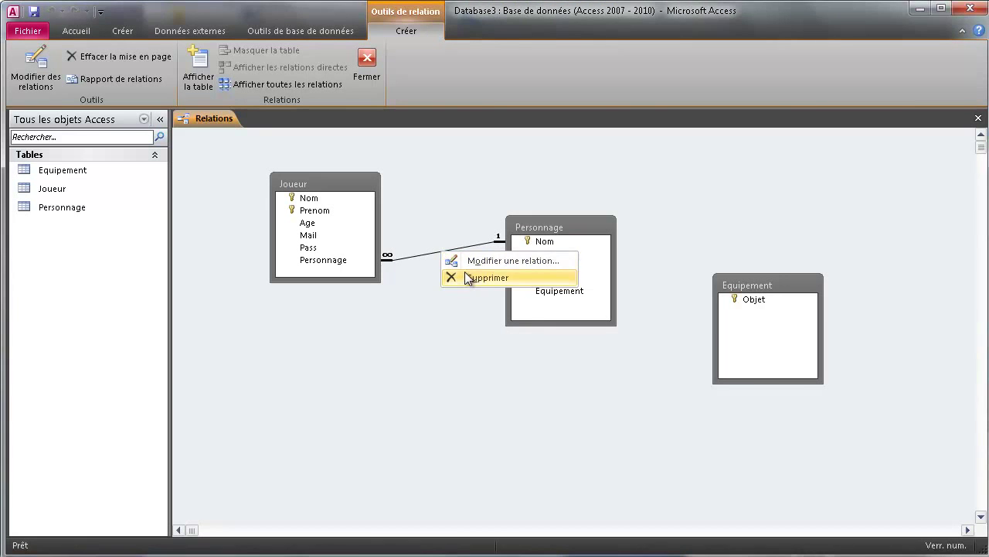
{"action": "left_click", "coordinate": [467, 277]}
{"action": "left_click", "coordinate": [587, 410]}
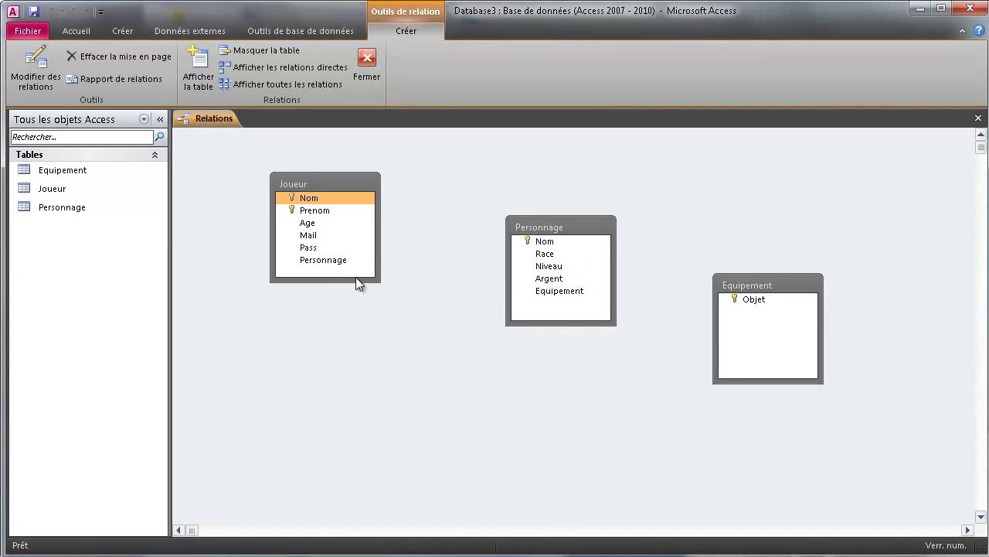
{"action": "left_click_drag", "start_coordinate": [343, 262], "coordinate": [539, 245]}
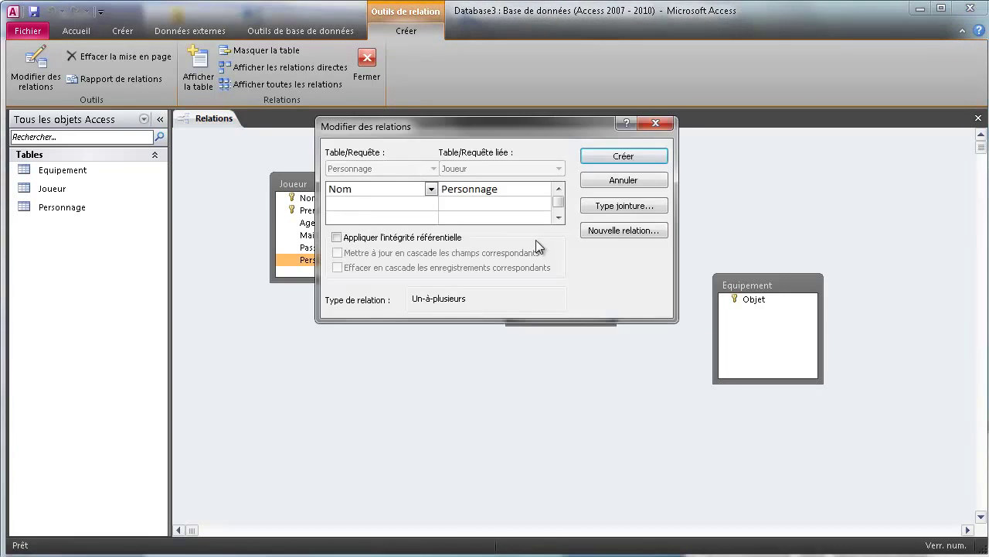
{"action": "left_click", "coordinate": [336, 237]}
{"action": "left_click", "coordinate": [337, 253]}
{"action": "left_click", "coordinate": [337, 267]}
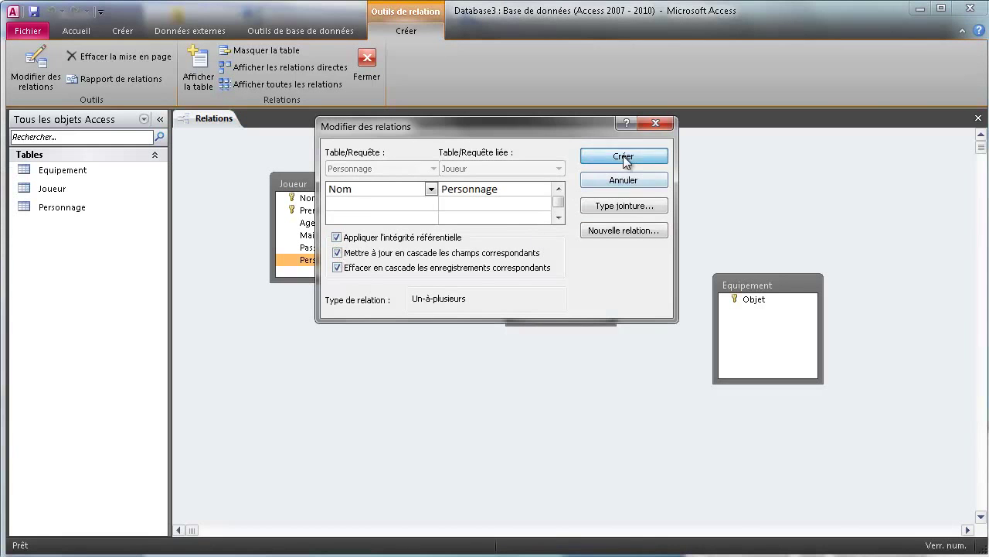
{"action": "left_click", "coordinate": [624, 158]}
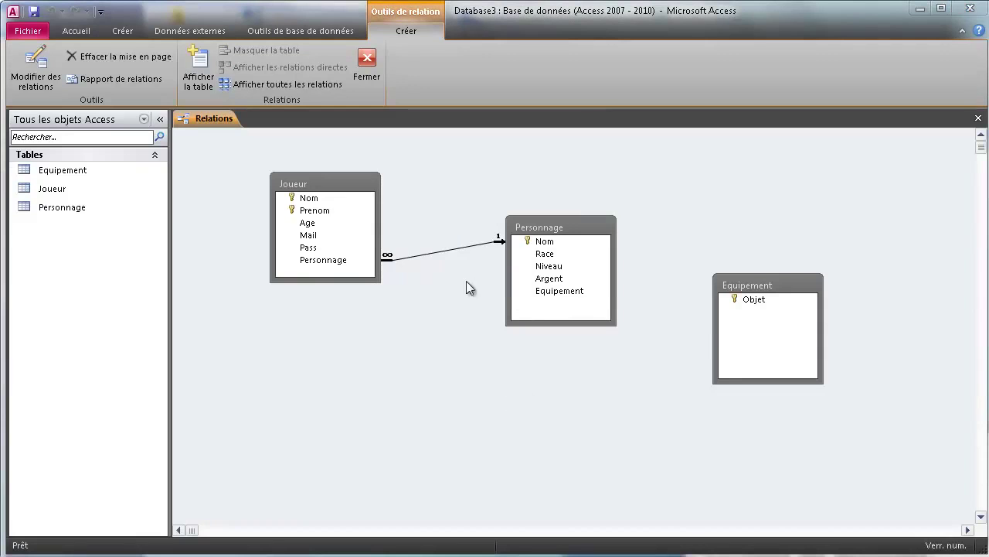
{"action": "left_click", "coordinate": [562, 292]}
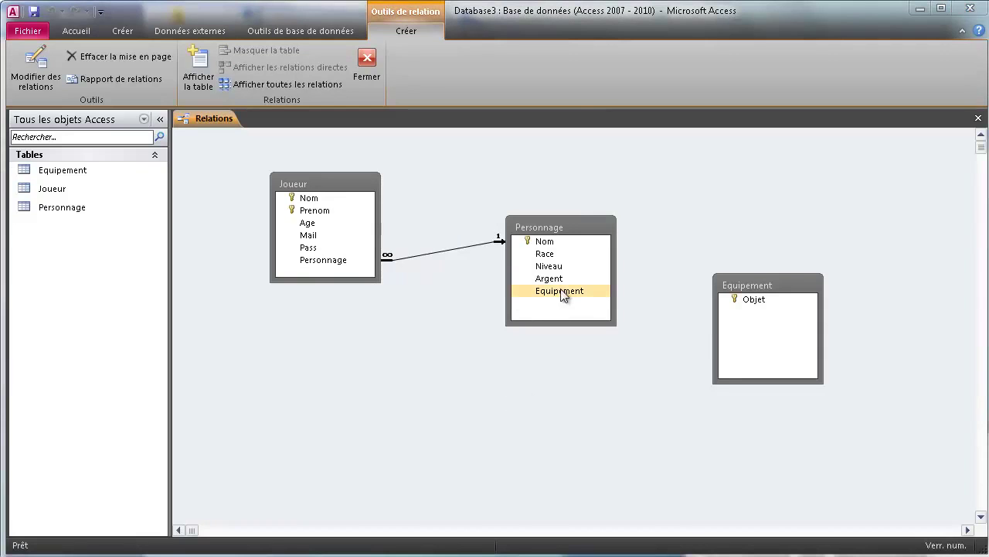
{"action": "left_click", "coordinate": [610, 290]}
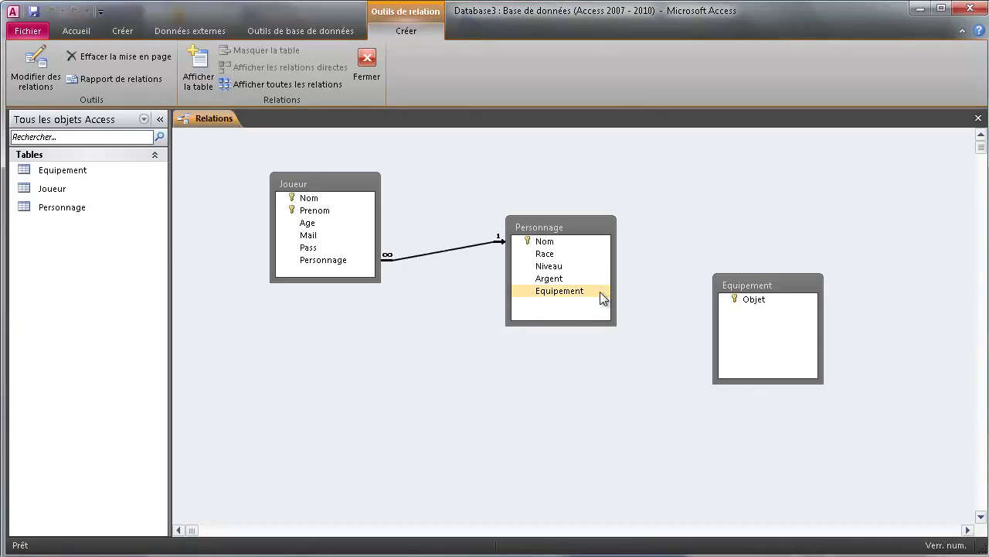
- Link Personnage.Equipement to Equipement.Objet with integrity and cascades, which triggers an integrity error
{"action": "left_click_drag", "start_coordinate": [602, 292], "coordinate": [748, 300]}
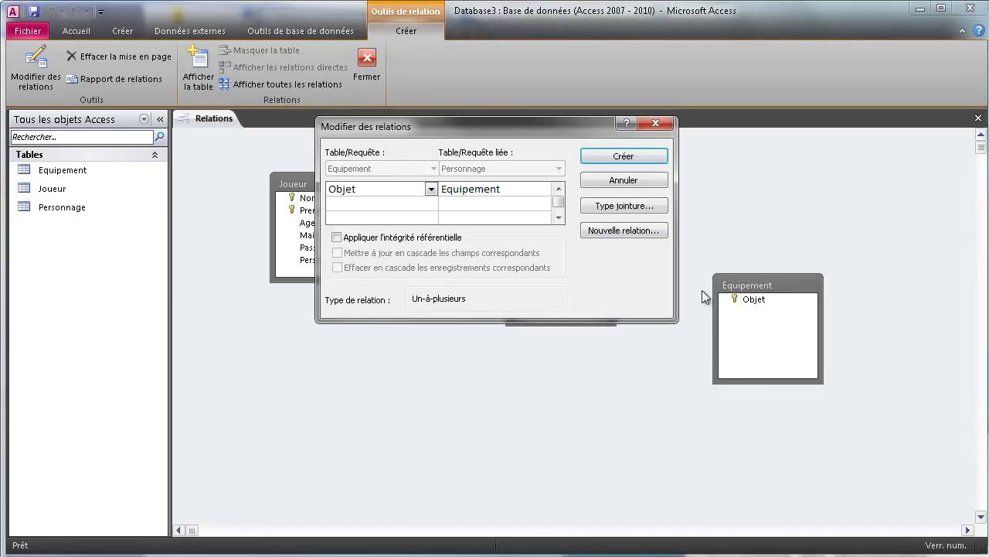
{"action": "left_click", "coordinate": [337, 238]}
{"action": "left_click", "coordinate": [337, 253]}
{"action": "left_click", "coordinate": [337, 267]}
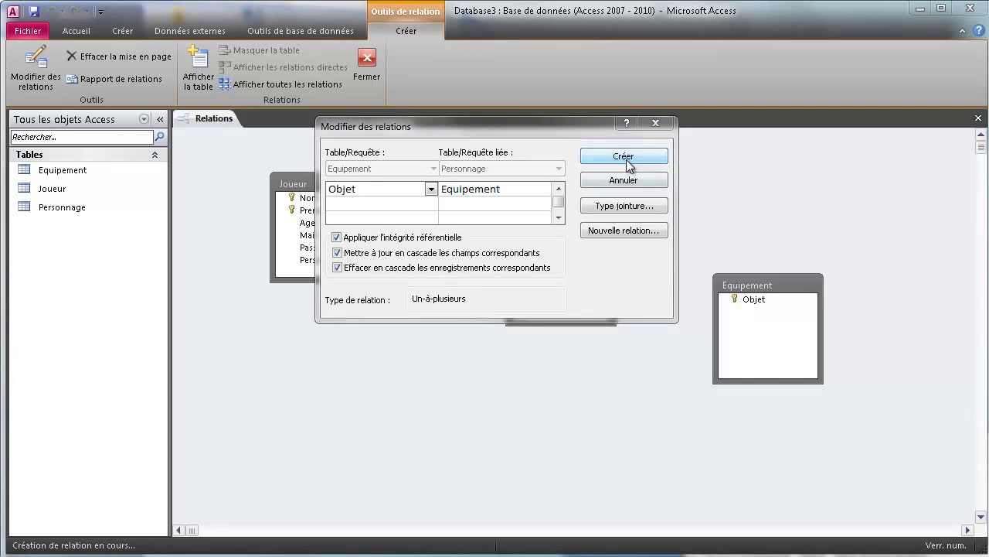
{"action": "left_click", "coordinate": [623, 157]}
{"action": "left_click", "coordinate": [657, 437]}
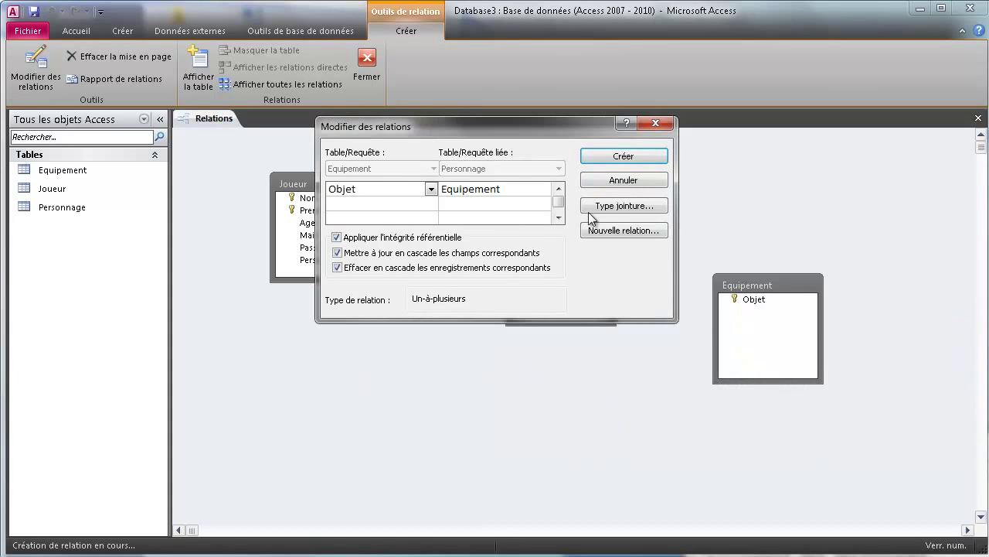
- Untick referential integrity and create the Equipement–Objet relationship
{"action": "left_click", "coordinate": [336, 238]}
{"action": "left_click", "coordinate": [336, 238]}
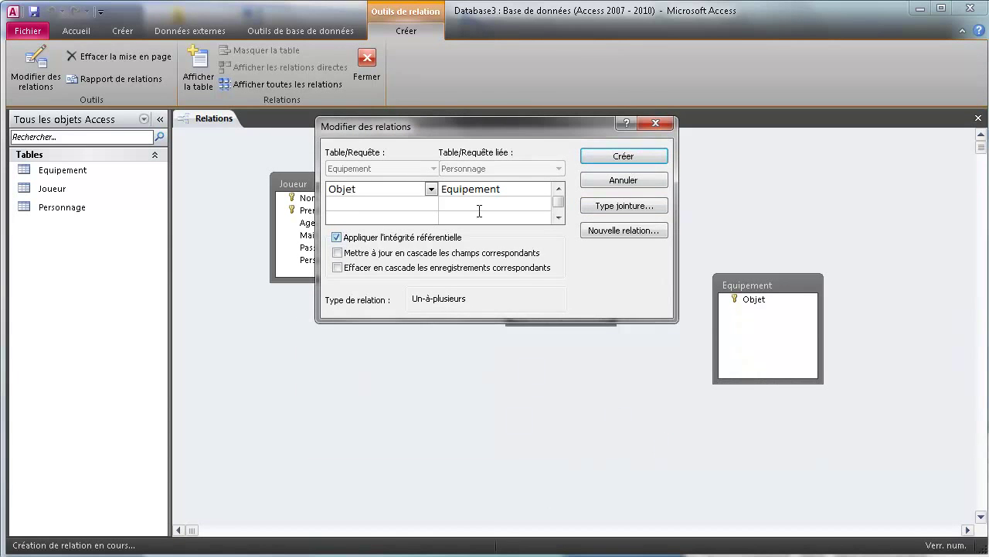
{"action": "left_click", "coordinate": [618, 156]}
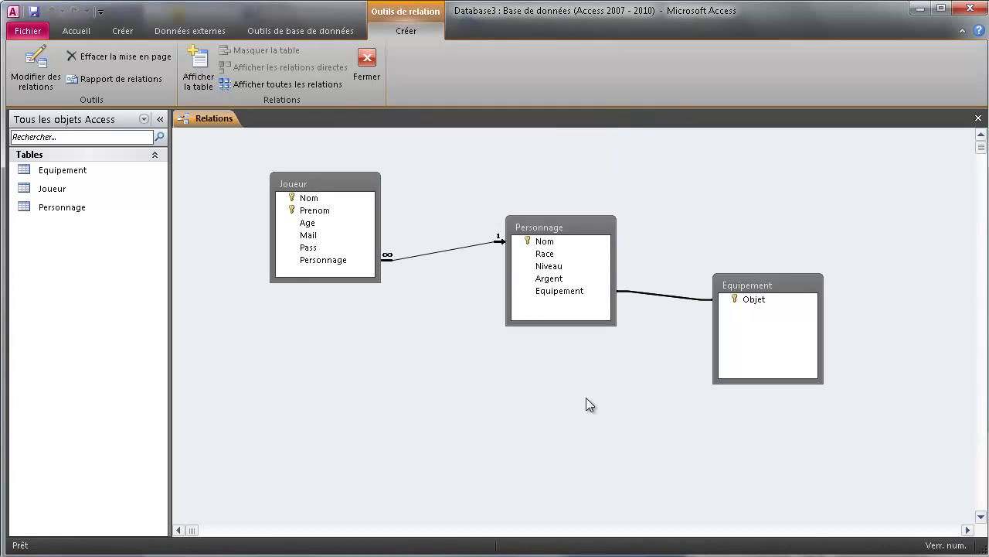
{"action": "left_click", "coordinate": [470, 438]}
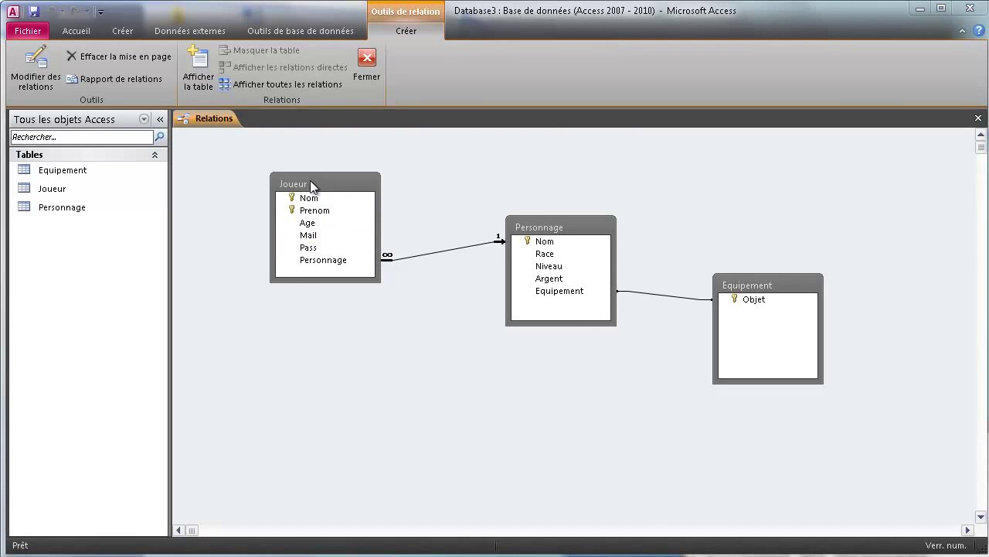
- Move Joueur to the top-left, Personnage to the middle and Equipement near the top
{"action": "left_click_drag", "start_coordinate": [309, 182], "coordinate": [238, 156]}
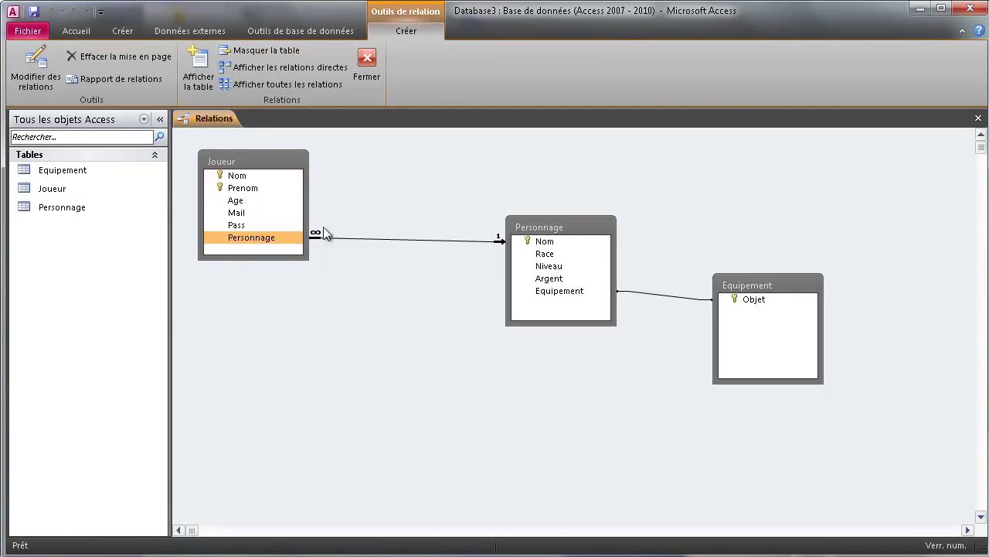
{"action": "left_click_drag", "start_coordinate": [529, 232], "coordinate": [452, 304]}
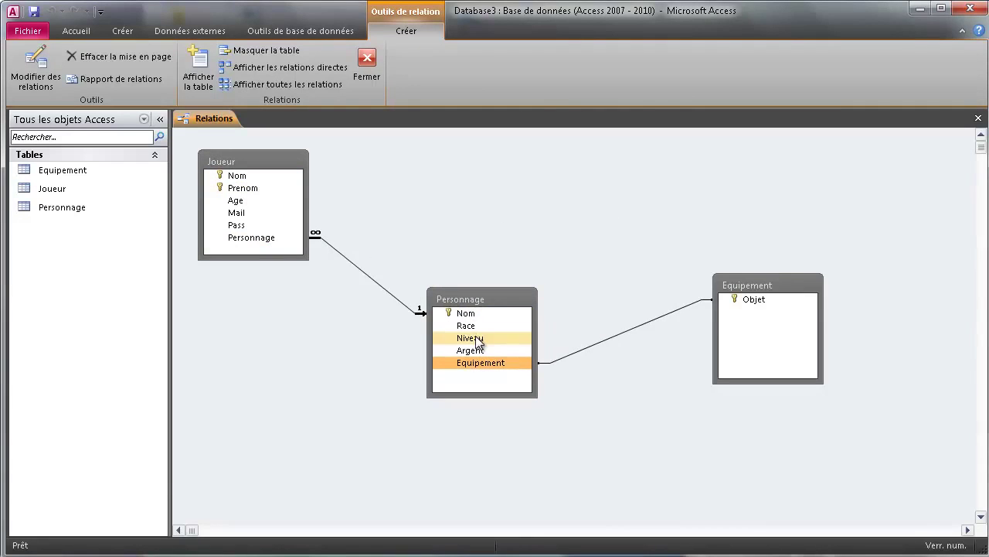
{"action": "left_click_drag", "start_coordinate": [751, 292], "coordinate": [707, 166]}
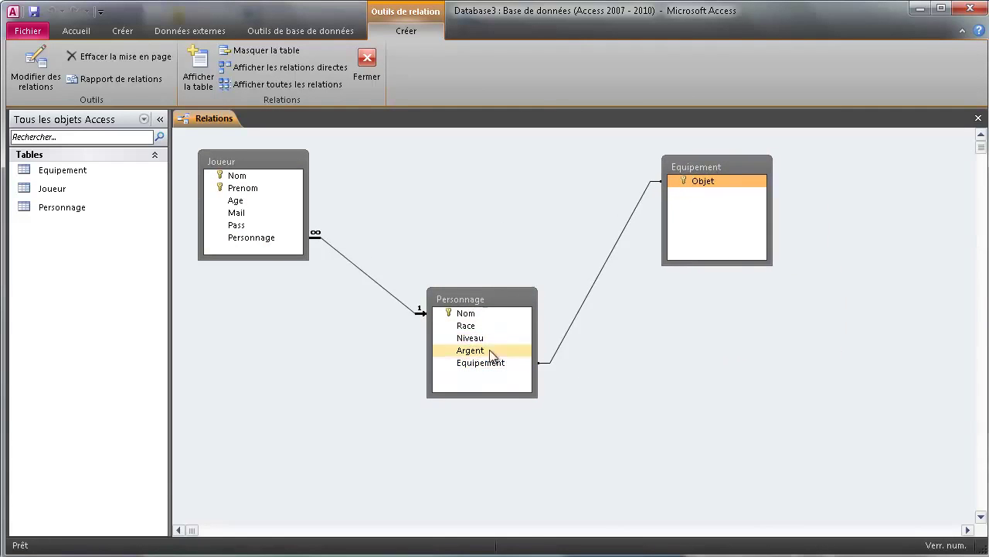
{"action": "left_click_drag", "start_coordinate": [477, 291], "coordinate": [470, 271]}
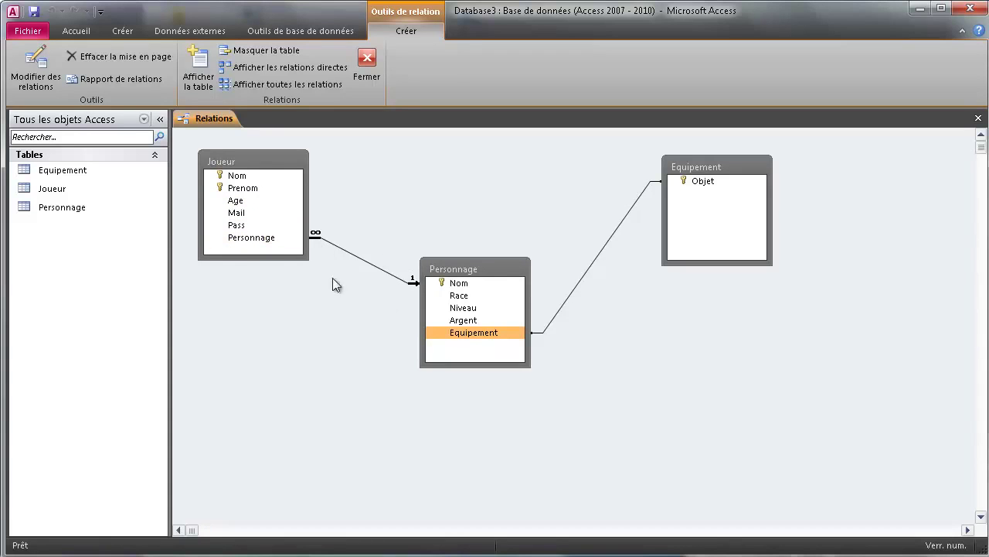
- Highlight the linked fields: Joueur.Personnage with Personnage.Nom, and Equipement.Objet with Personnage.Equipement
{"action": "left_click", "coordinate": [268, 240]}
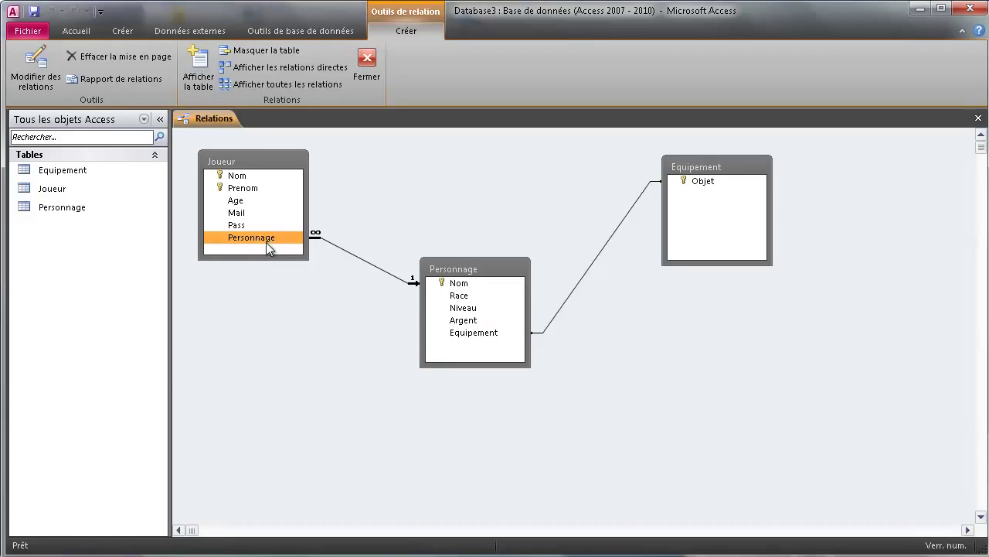
{"action": "left_click_drag", "start_coordinate": [269, 247], "coordinate": [423, 277]}
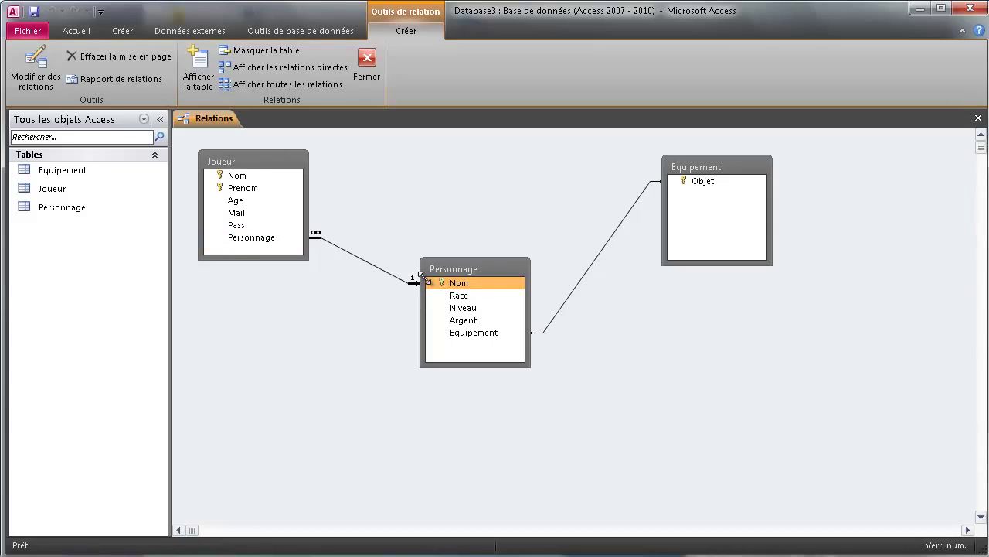
{"action": "left_click", "coordinate": [285, 242]}
{"action": "left_click", "coordinate": [255, 238]}
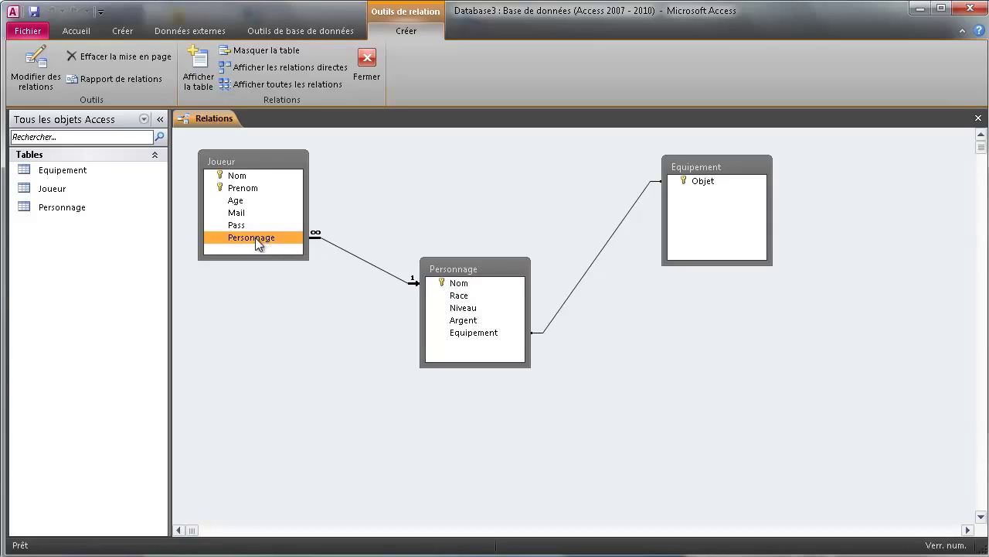
{"action": "left_click", "coordinate": [463, 284]}
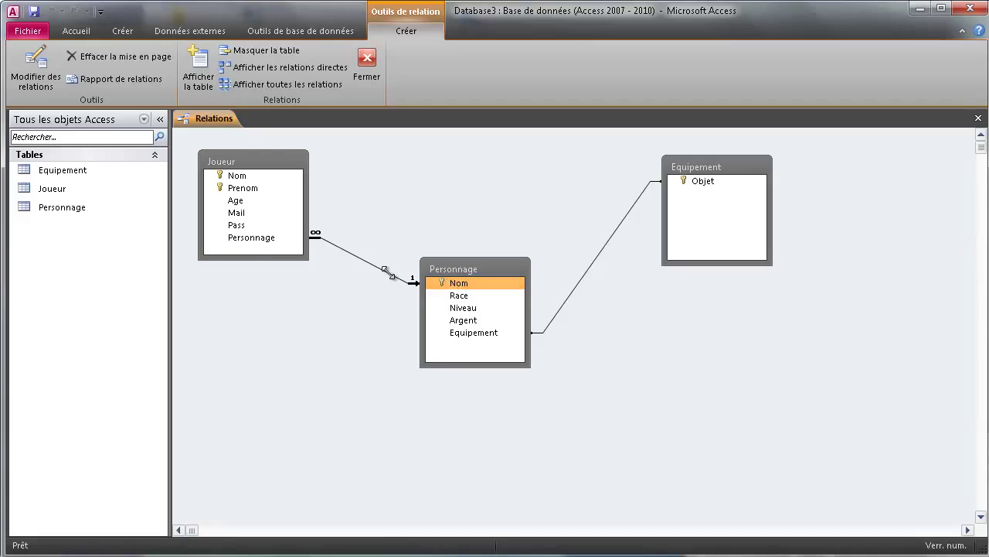
{"action": "left_click", "coordinate": [273, 240]}
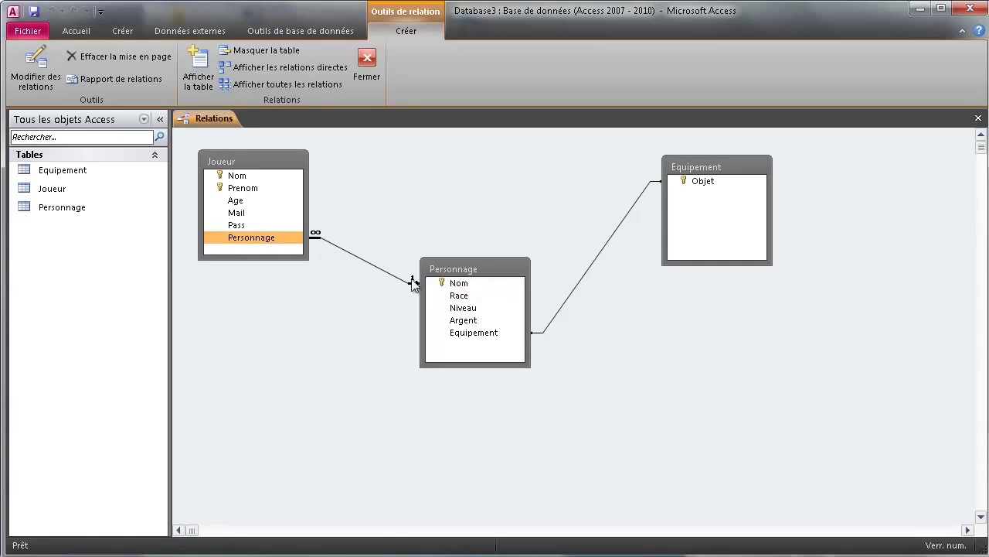
{"action": "left_click", "coordinate": [458, 284]}
{"action": "left_click", "coordinate": [286, 240]}
{"action": "left_click", "coordinate": [456, 285]}
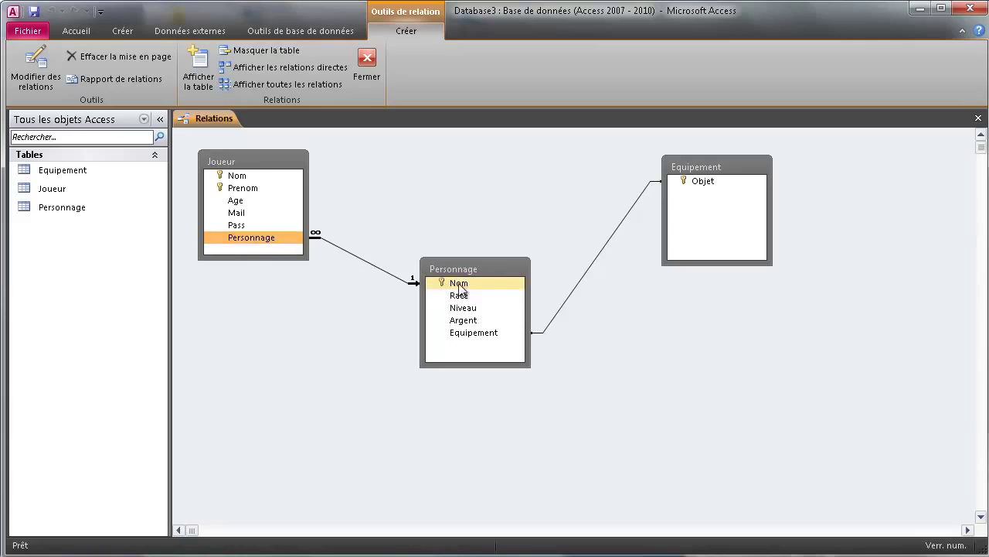
{"action": "left_click", "coordinate": [289, 240]}
{"action": "left_click", "coordinate": [703, 182]}
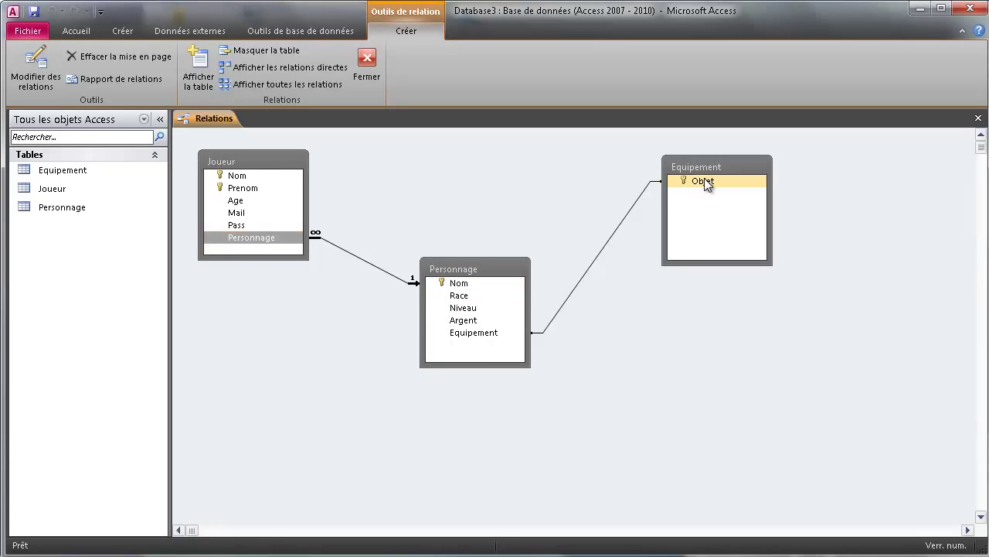
{"action": "left_click", "coordinate": [474, 333]}
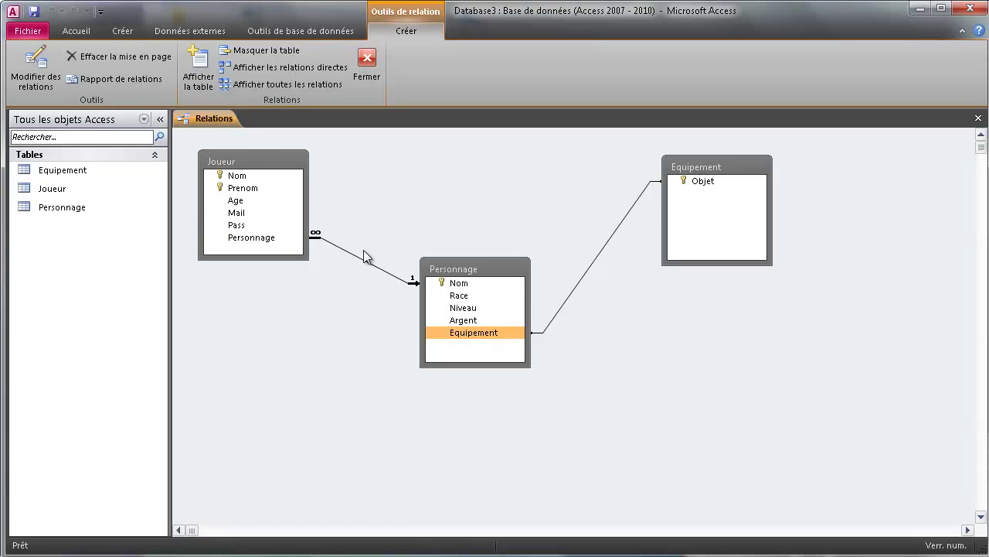
- Close the Relations window, saving its layout changes
{"action": "right_click", "coordinate": [196, 116]}
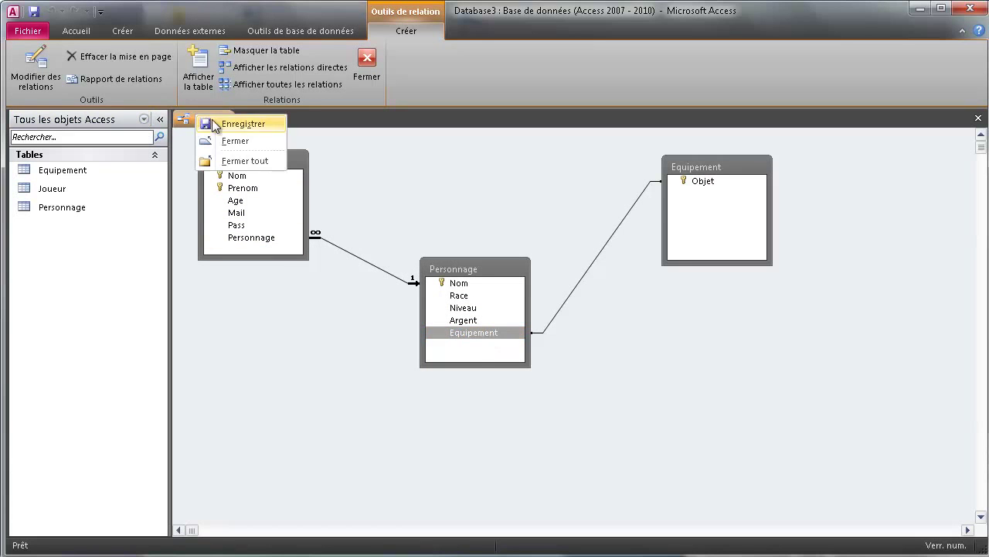
{"action": "left_click", "coordinate": [232, 141]}
{"action": "left_click", "coordinate": [590, 406]}
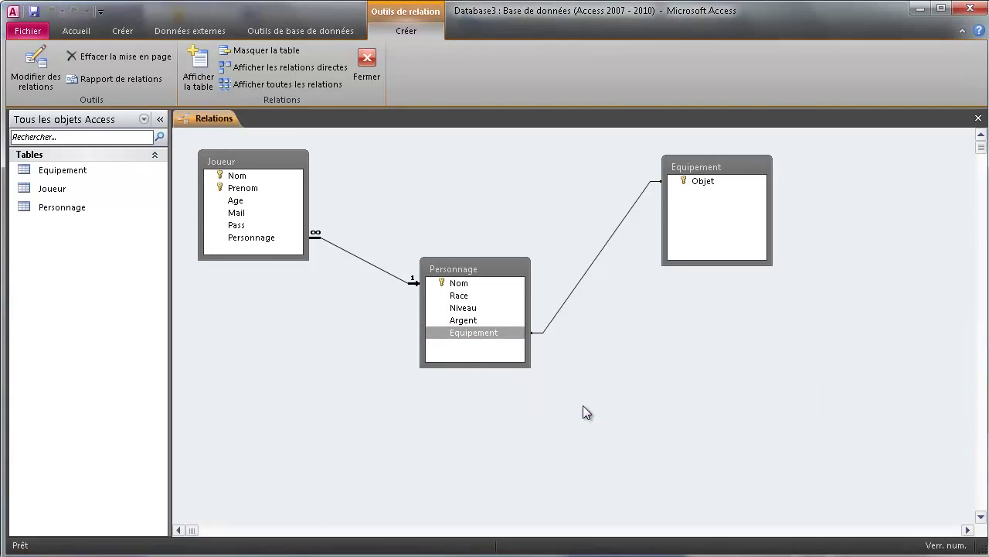
- Reopen the Equipement, Joueur and Personnage tables from the navigation pane
{"action": "double_click", "coordinate": [66, 168]}
{"action": "double_click", "coordinate": [58, 187]}
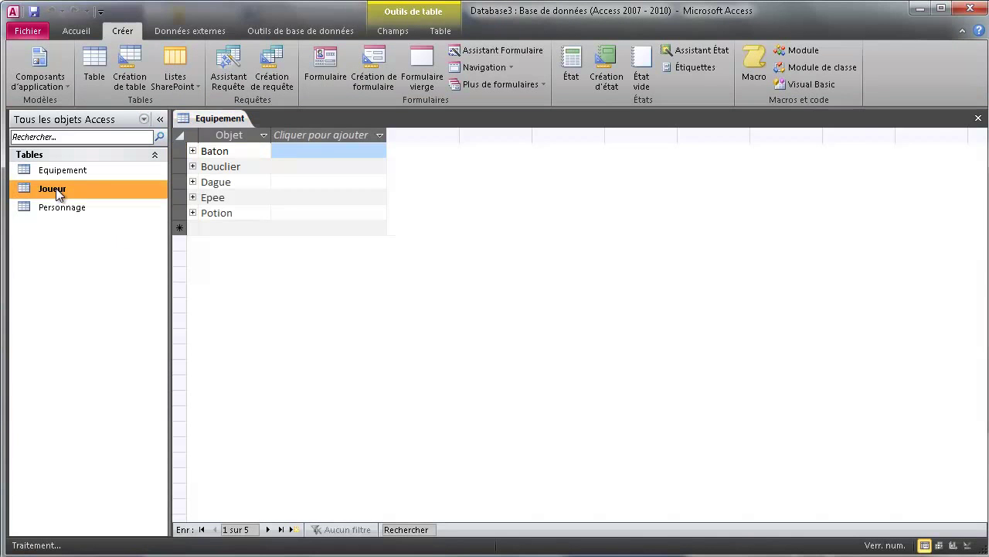
{"action": "double_click", "coordinate": [66, 208]}
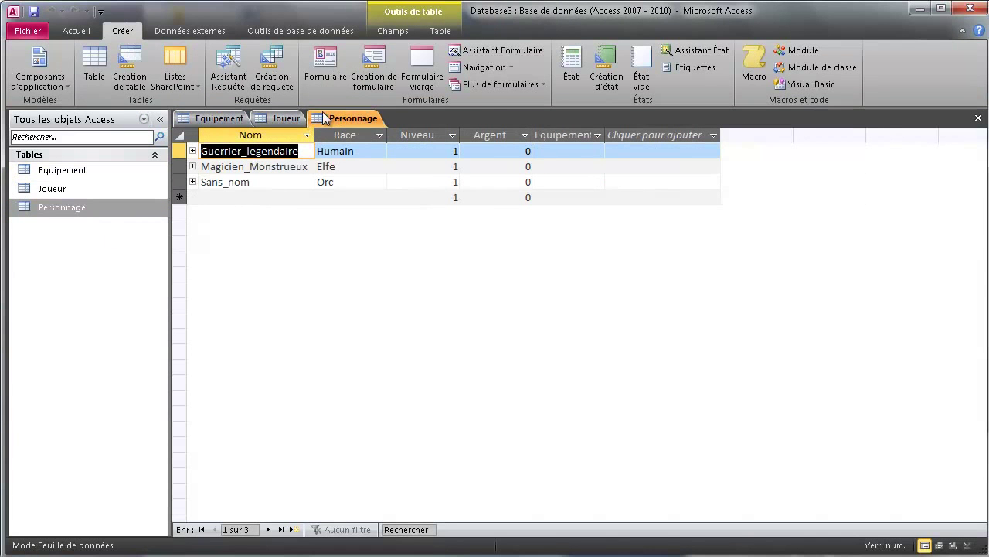